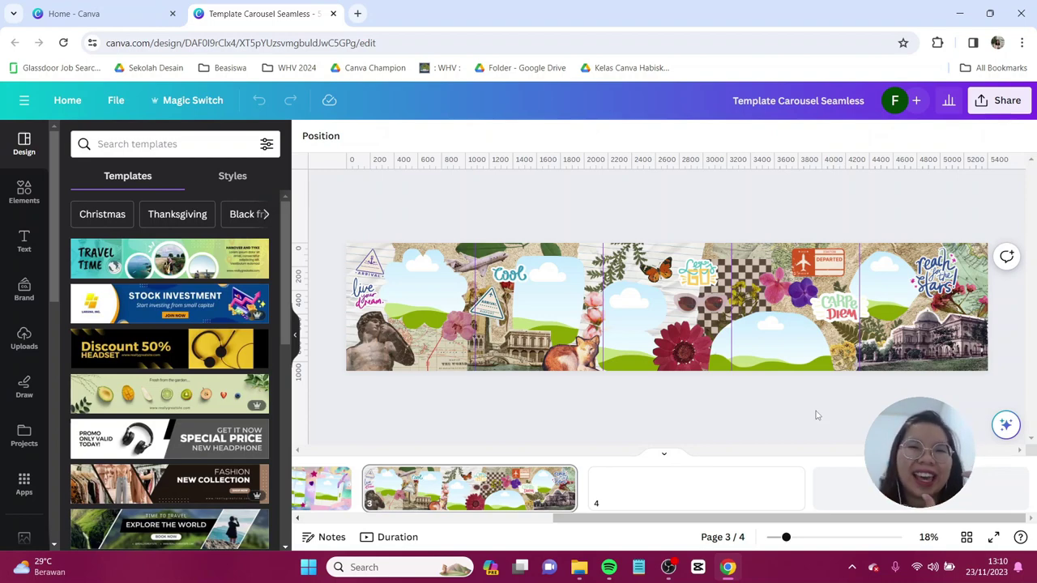
From the Canva home page, create a new custom-size design 5400 px wide and 1080 px high
key("ctrl+shift+Tab")
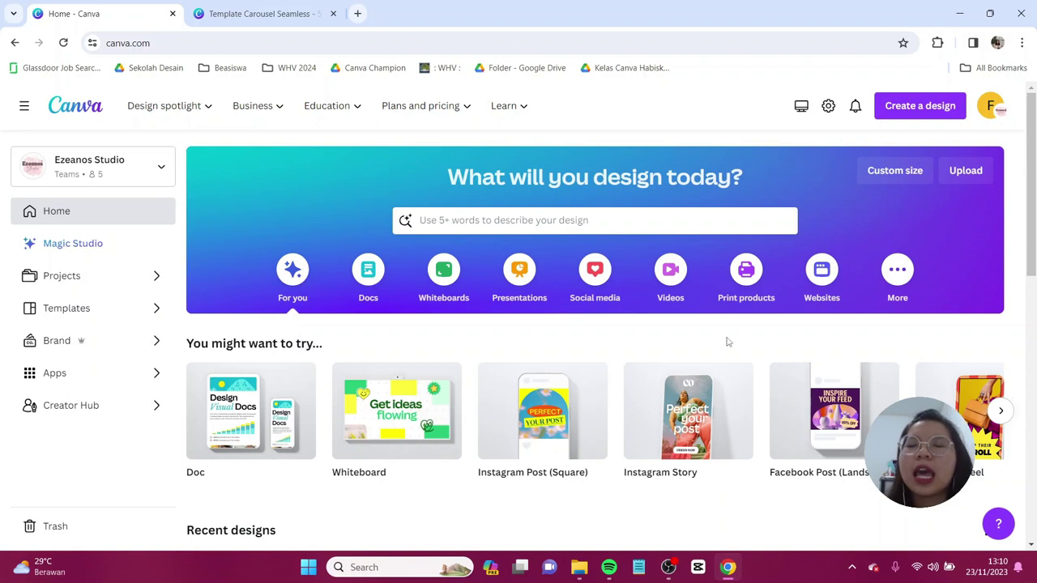
left_click(920, 175)
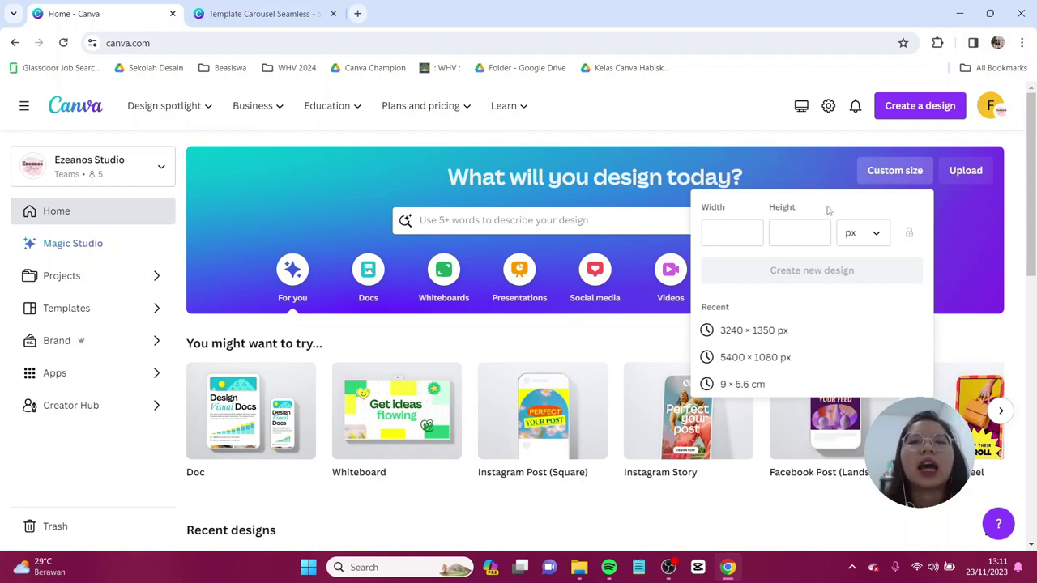
left_click(805, 229)
type("1080")
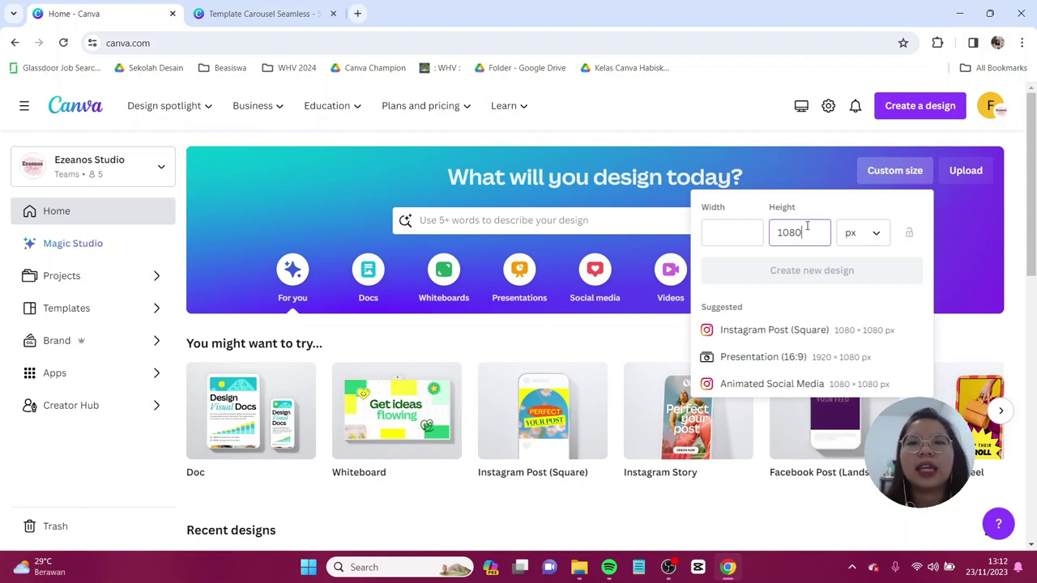
left_click(751, 243)
type("5400")
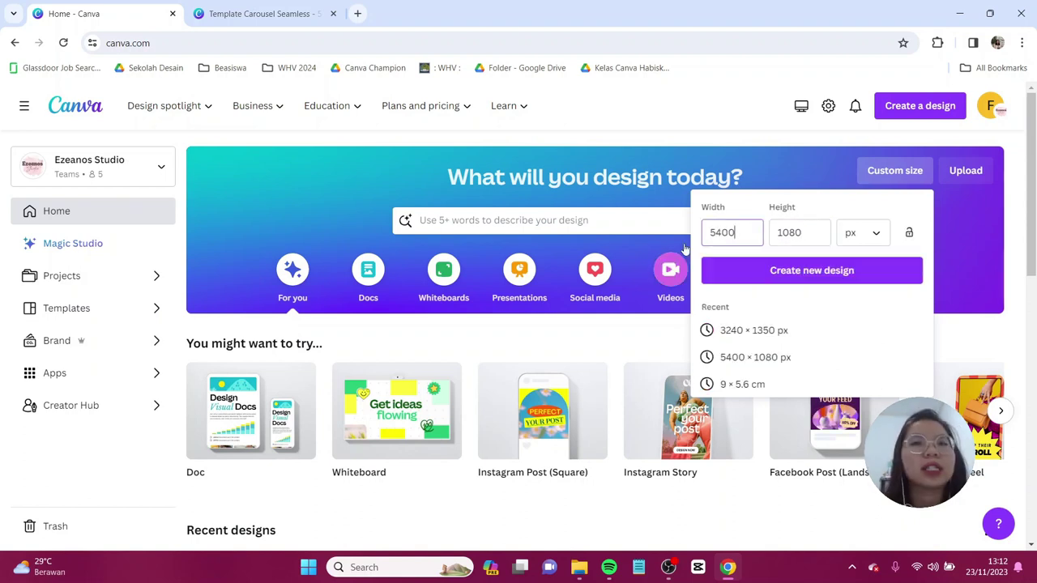
left_click(788, 275)
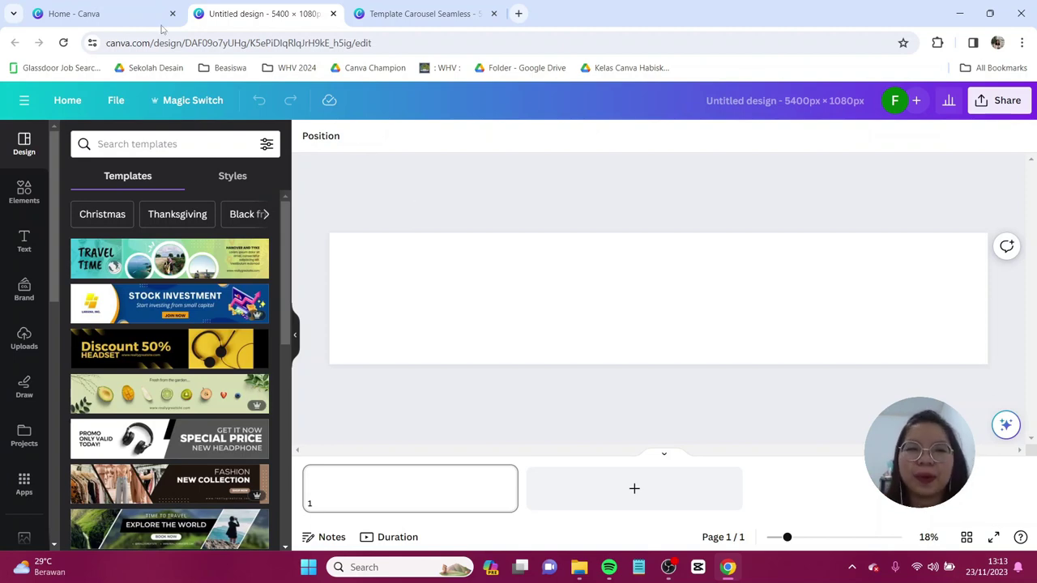
Start adding custom guides to the blank page, with the gap between columns set to 0 px
left_click(117, 102)
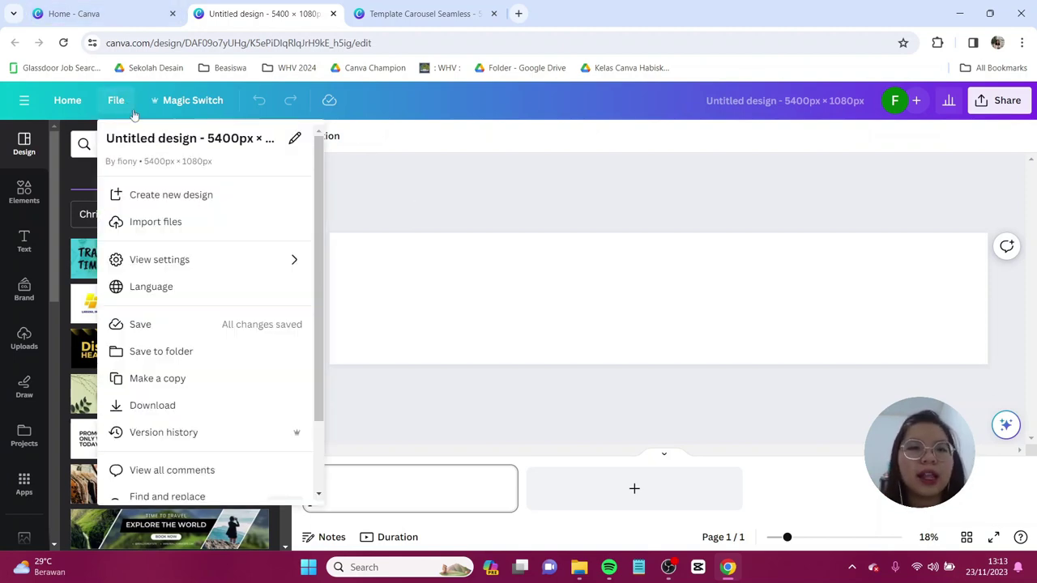
mouse_move(240, 259)
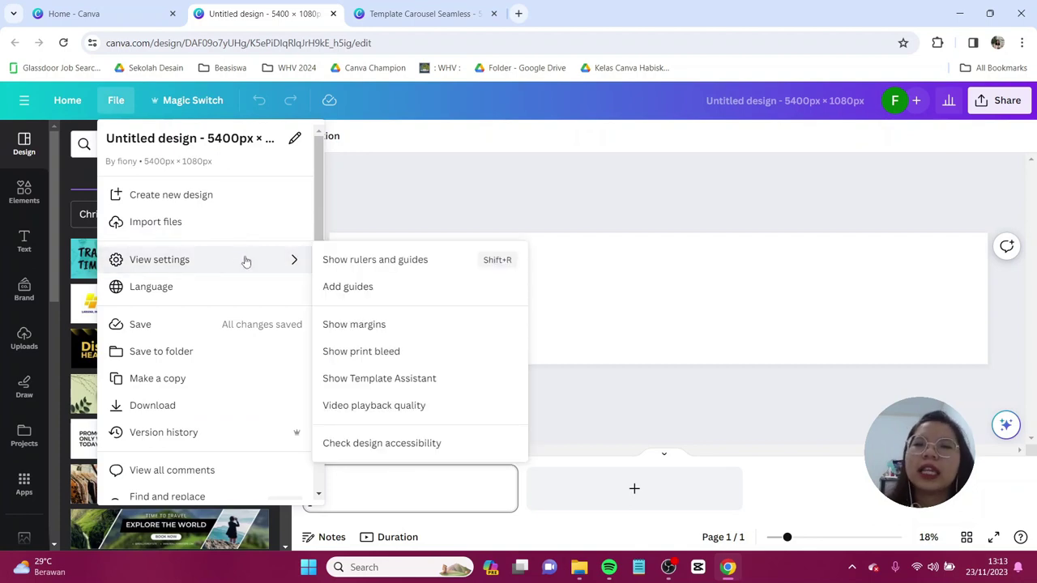
left_click(367, 290)
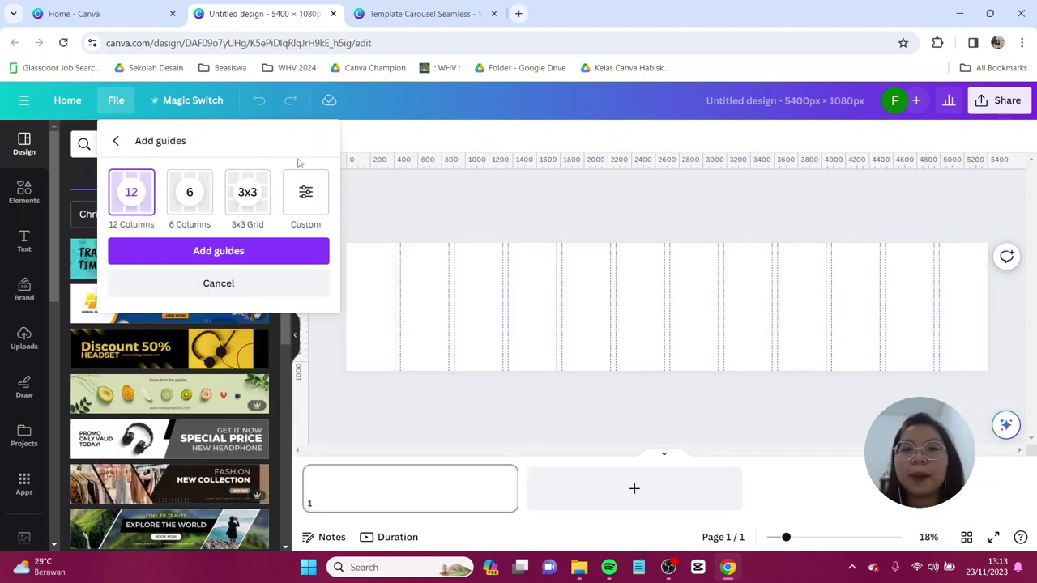
left_click(308, 192)
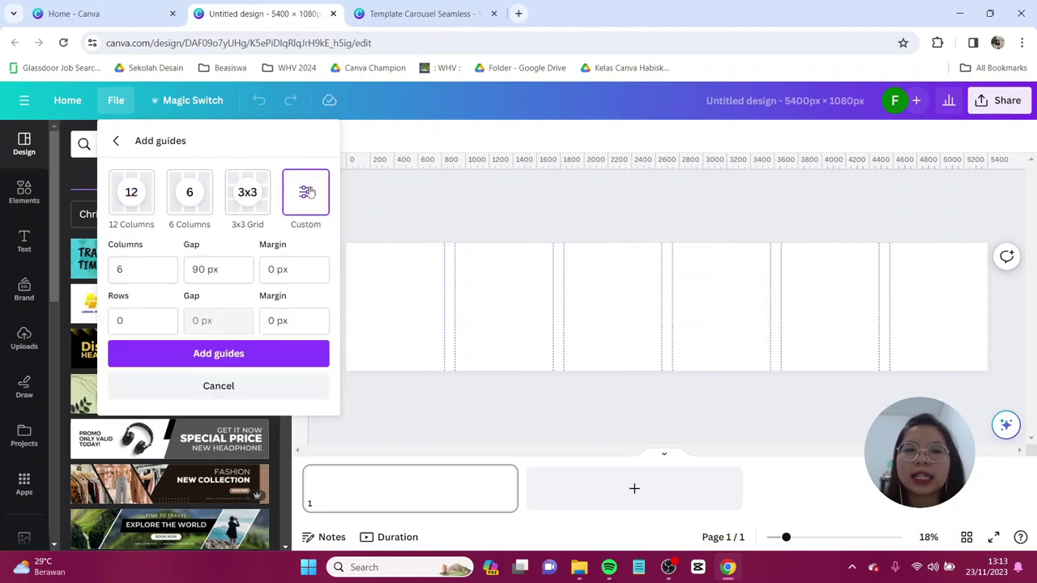
left_click(233, 270)
key("BackSpace")
key("BackSpace")
key("BackSpace")
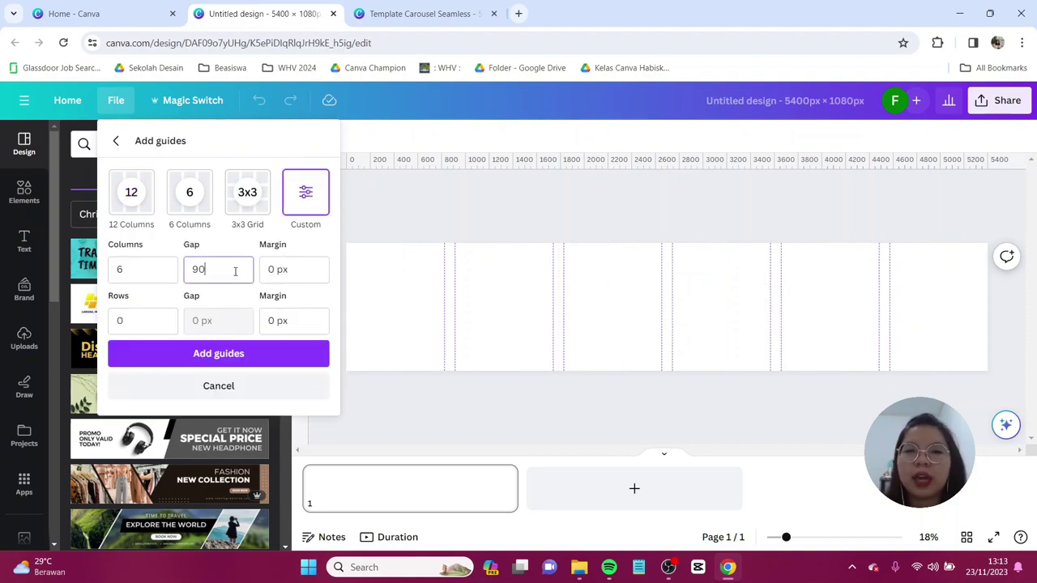
key("BackSpace")
key("BackSpace")
type("0")
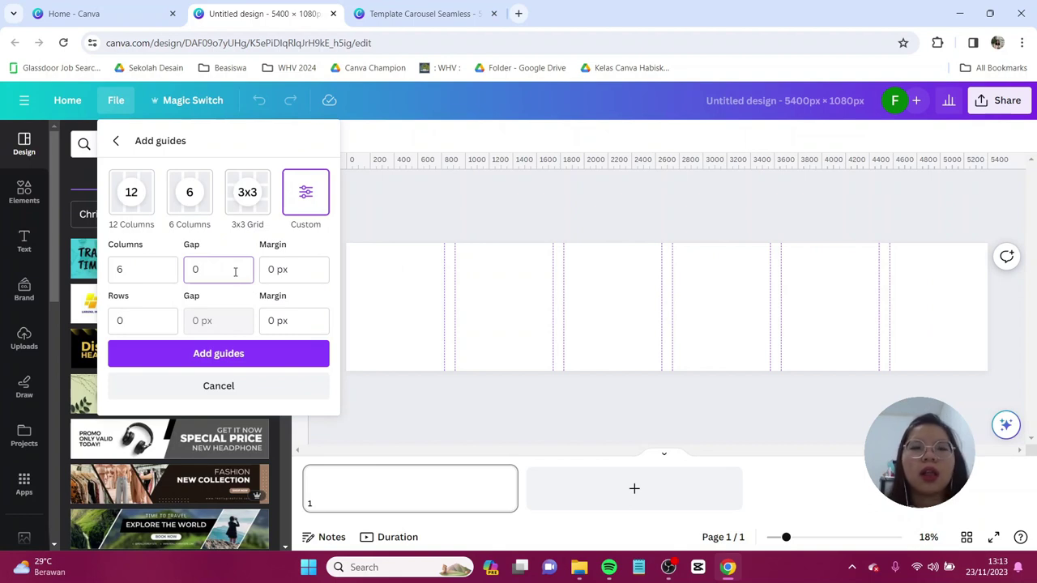
left_click(295, 271)
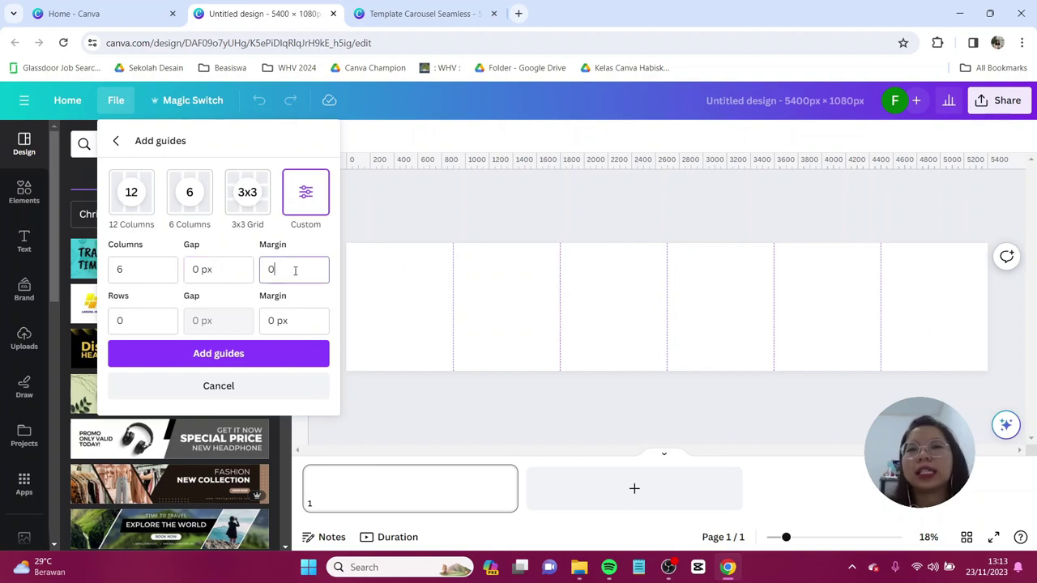
Set the guides to 5 columns and add them to the page
double_click(154, 271)
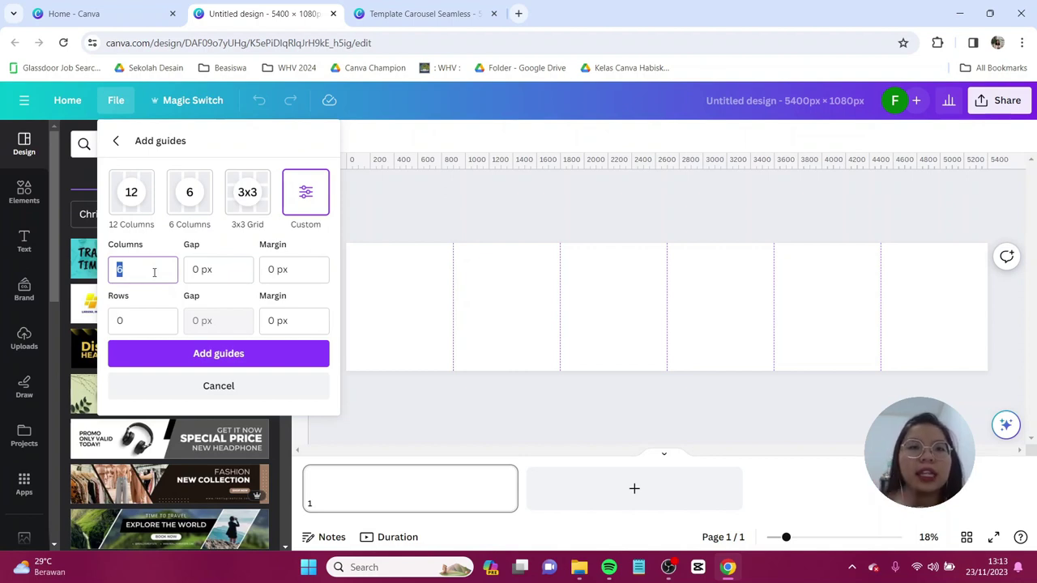
type("5")
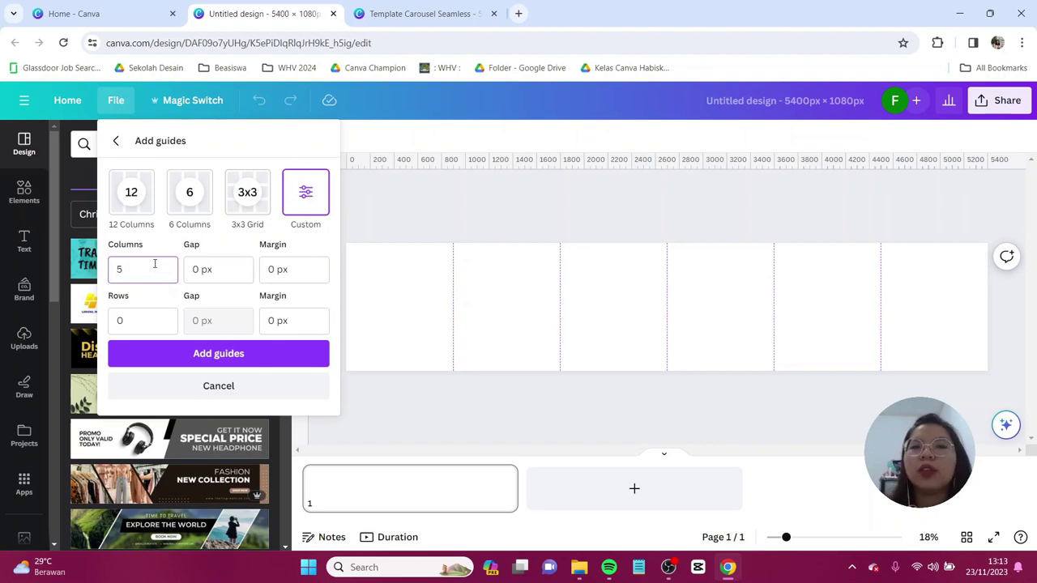
left_click(210, 360)
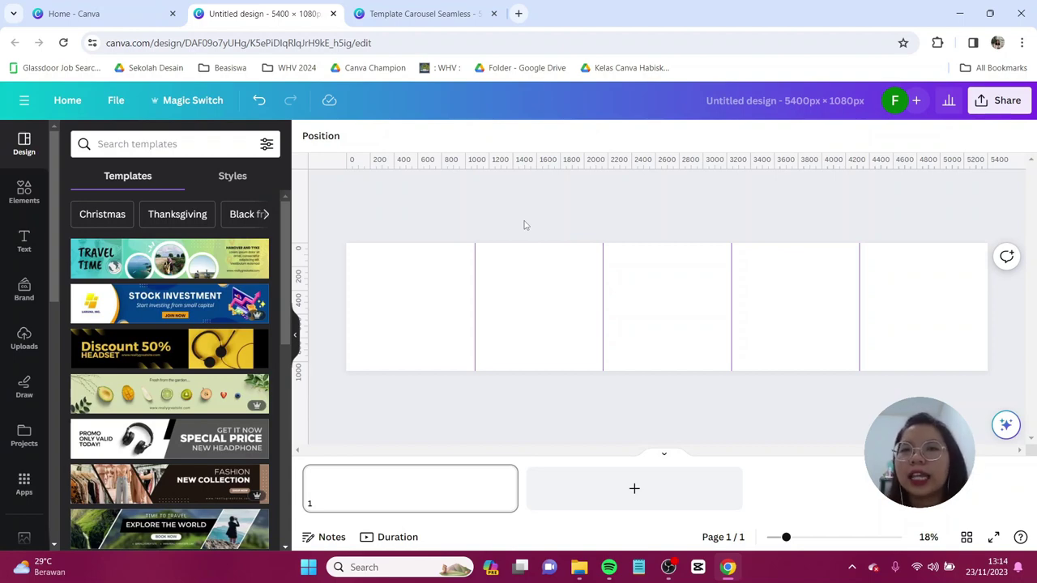
Search the elements for "crumpled paper" and limit the results to photos
left_click(24, 194)
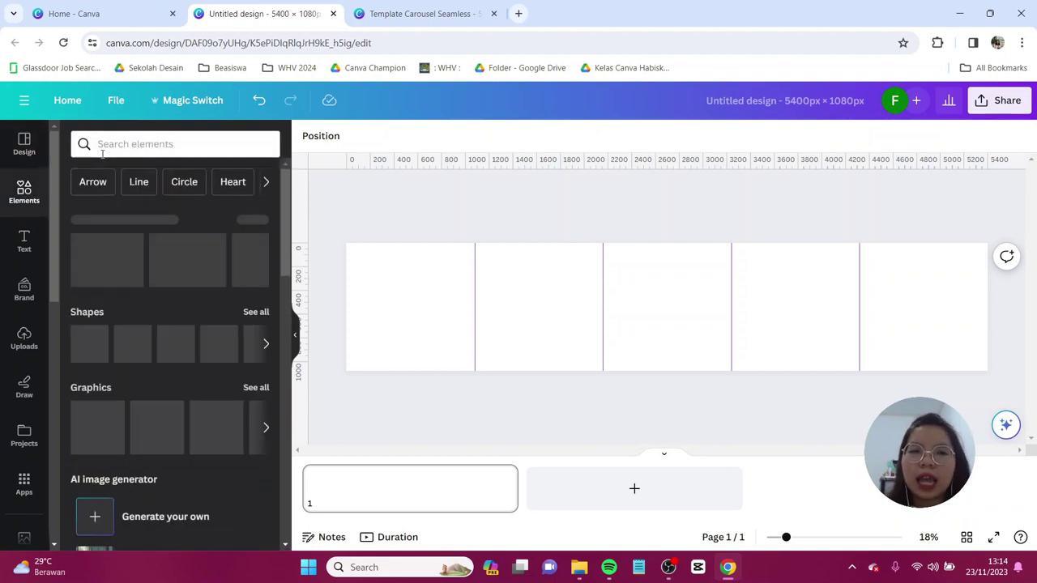
left_click(132, 145)
type("c")
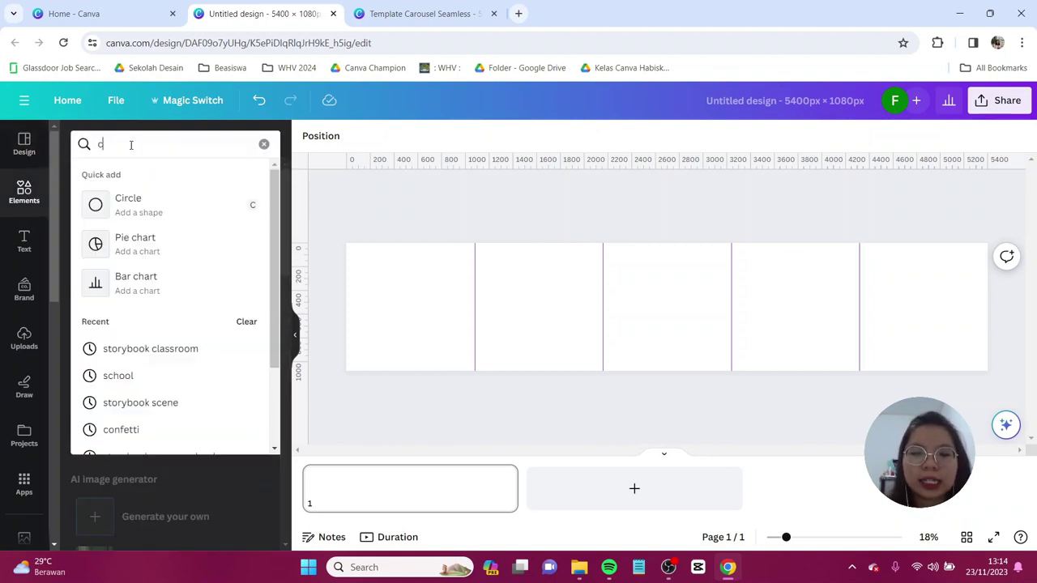
type("rumpled paper")
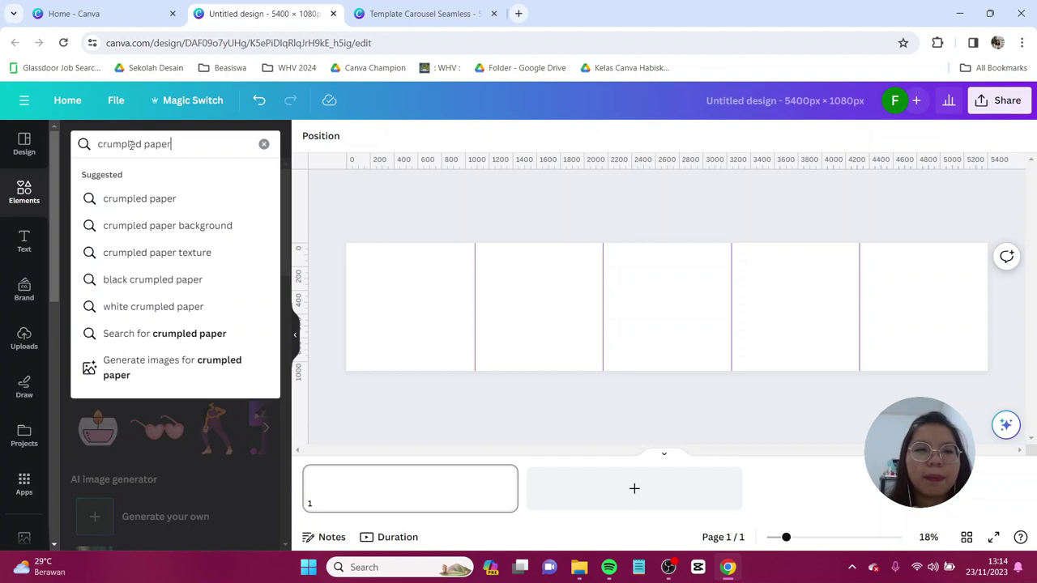
key("Return")
left_click(167, 176)
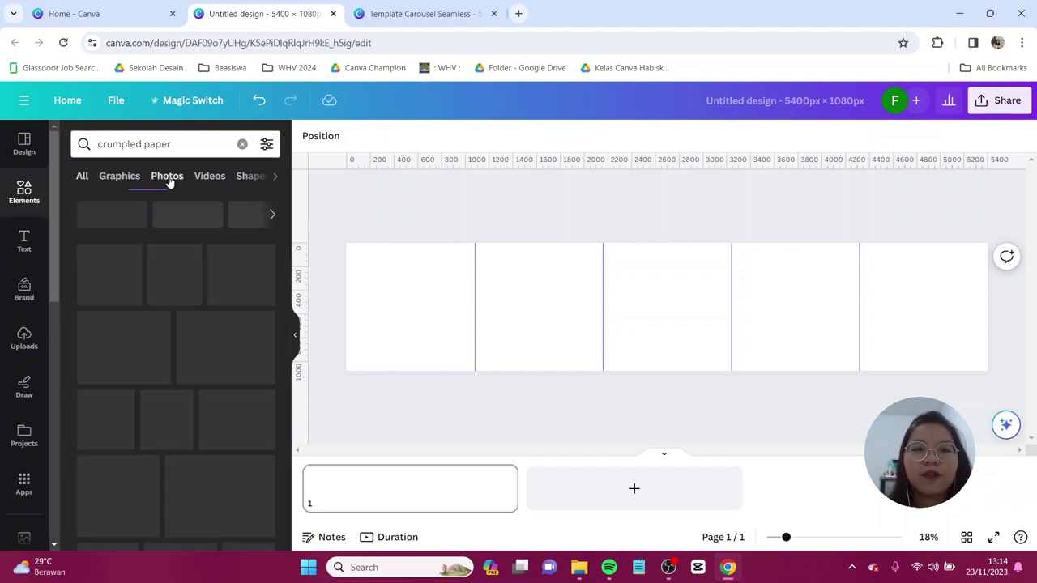
Insert the brown crumpled paper photo with the fold creases and set it as the page background
scroll(213, 307, "down", 5)
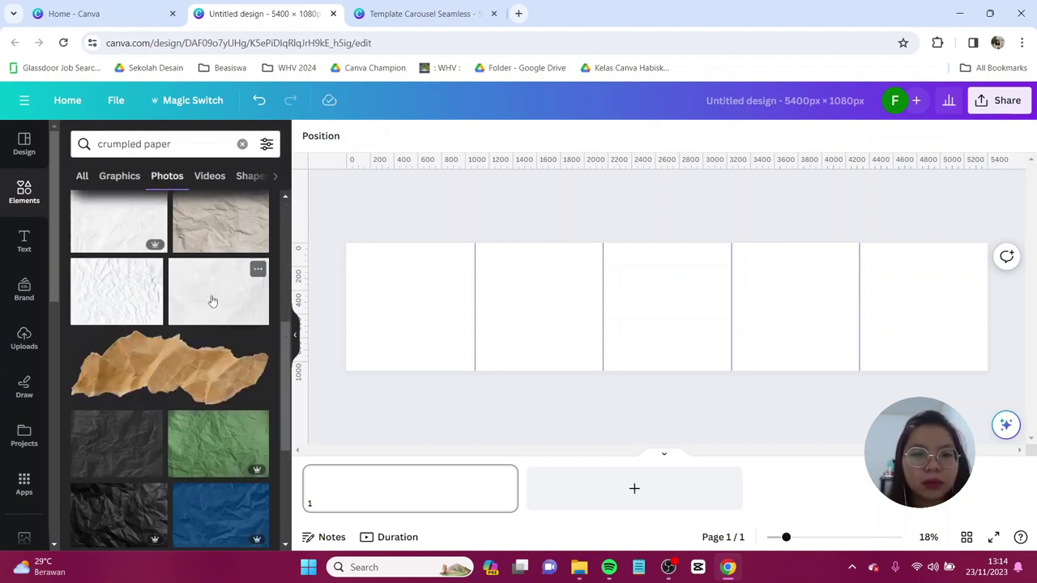
scroll(212, 300, "down", 3)
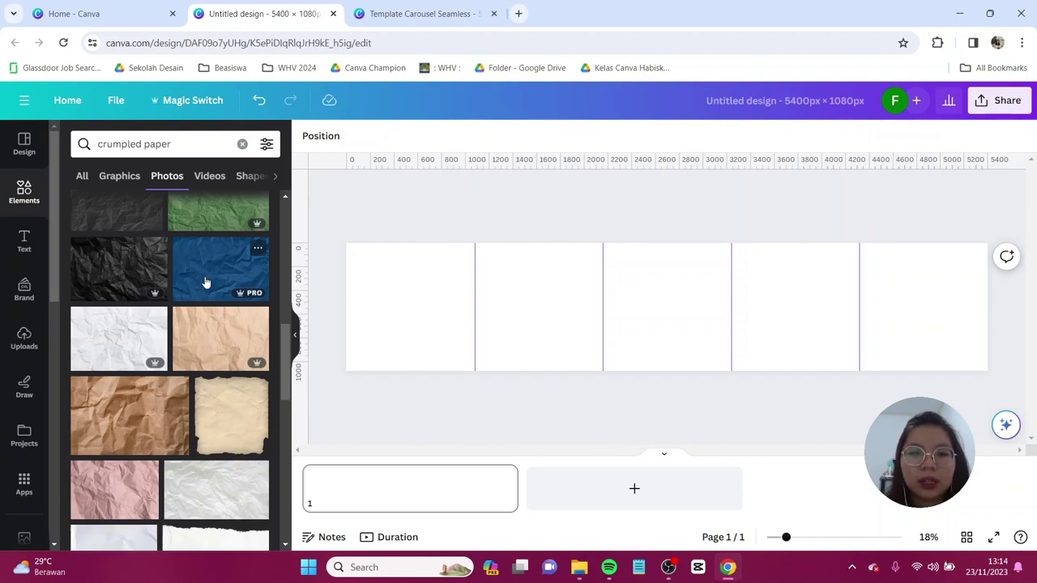
scroll(206, 282, "down", 5)
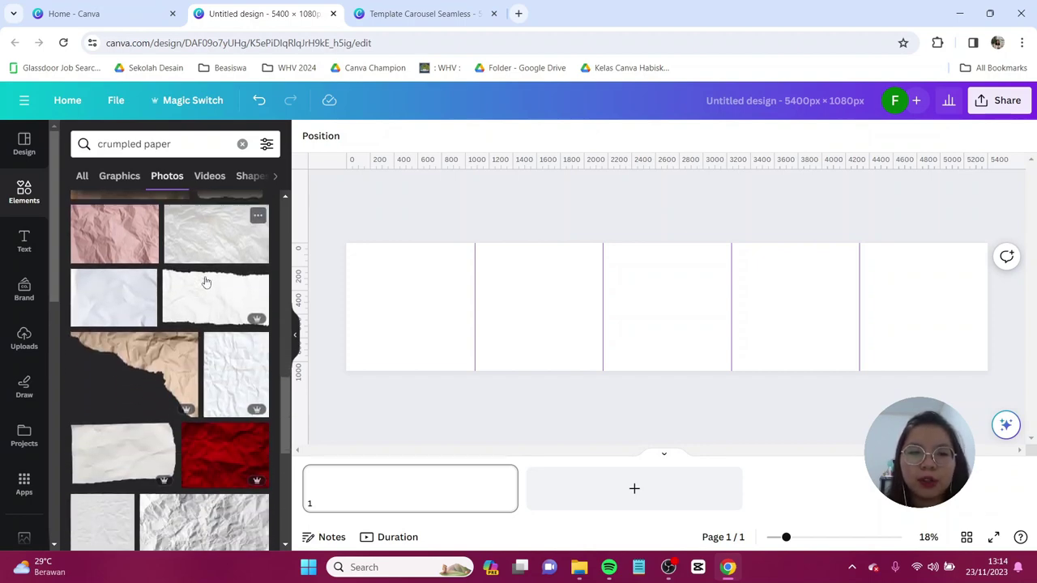
scroll(205, 282, "down", 3)
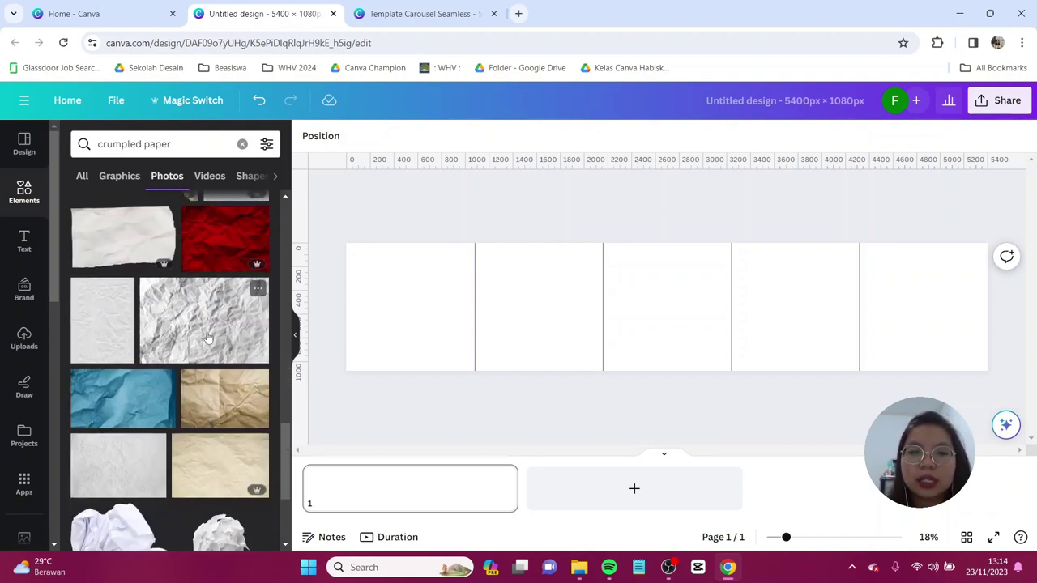
left_click(235, 397)
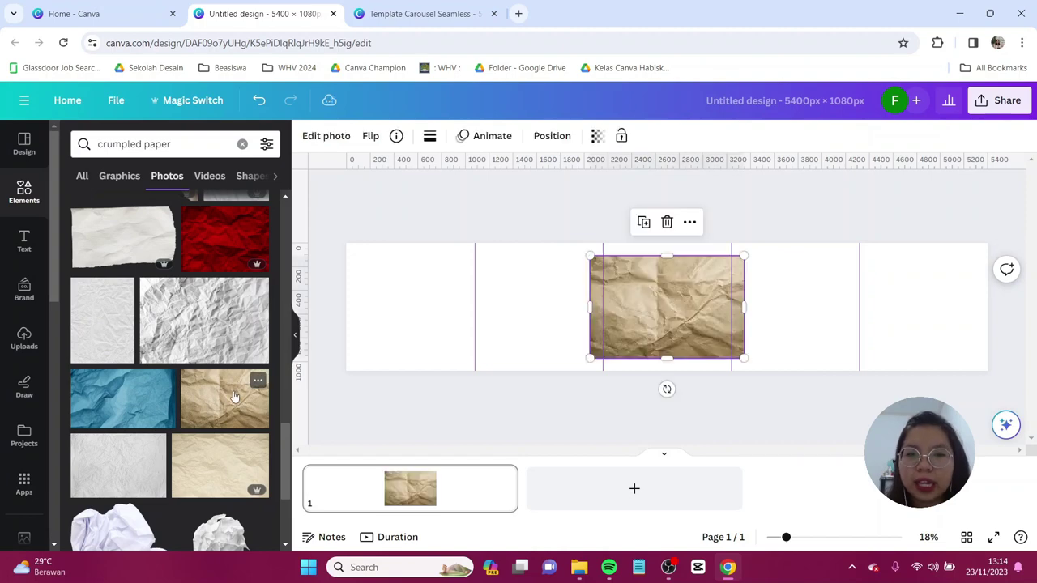
right_click(654, 306)
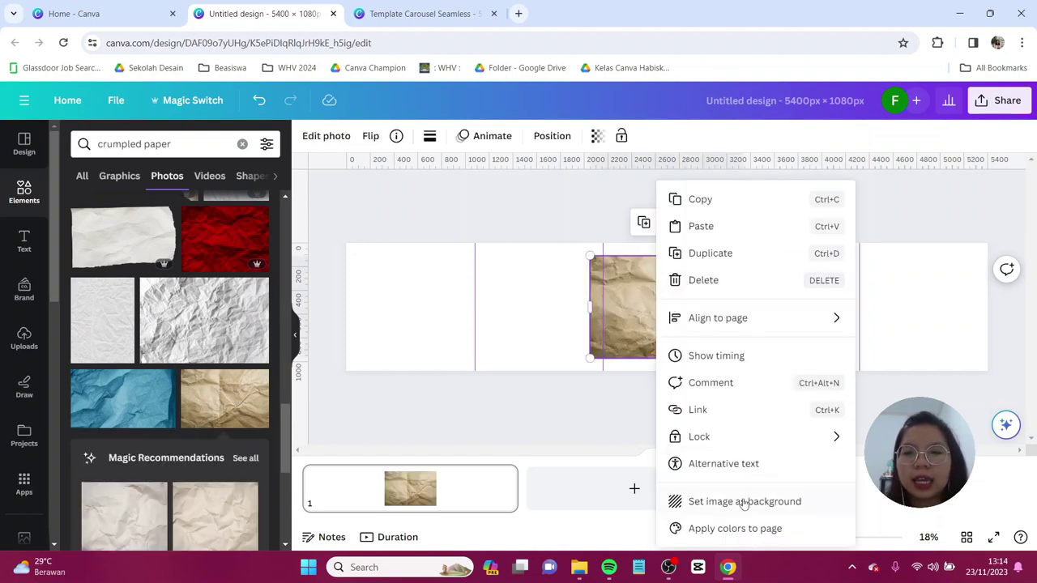
left_click(802, 503)
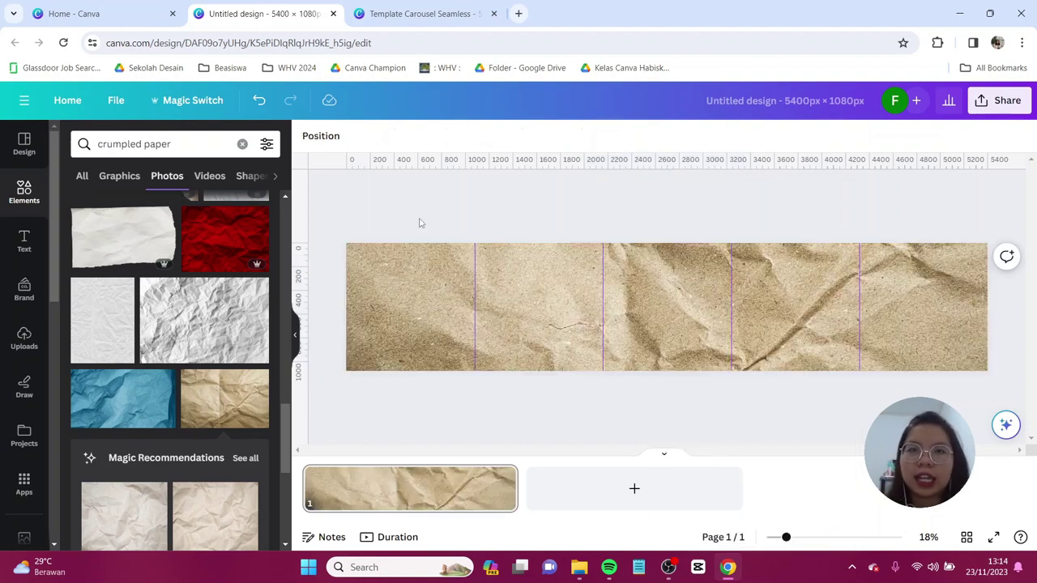
Search the elements for "scrapbook" and limit the results to graphics
left_click(26, 185)
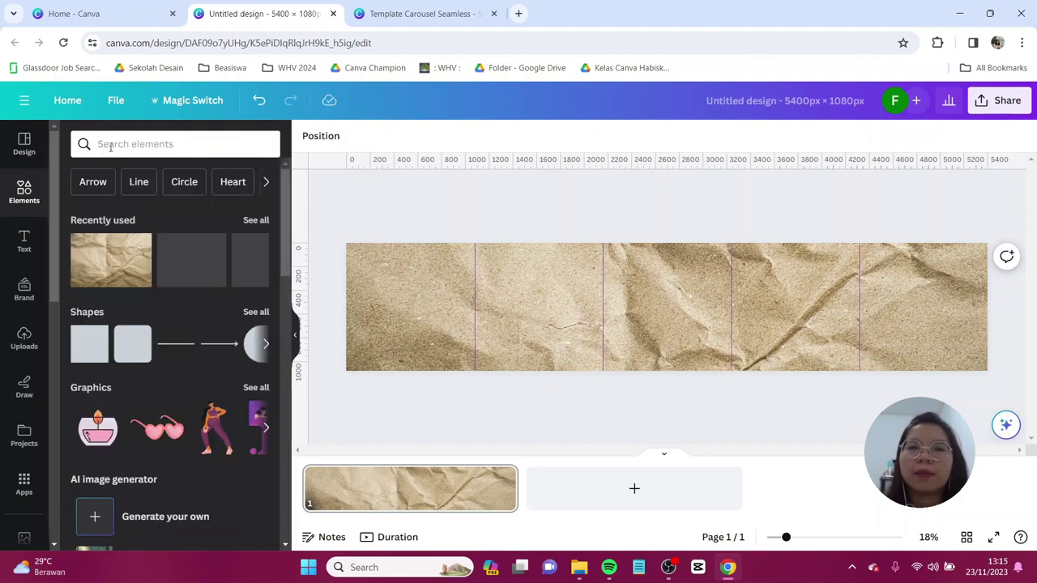
left_click(110, 145)
type("sc")
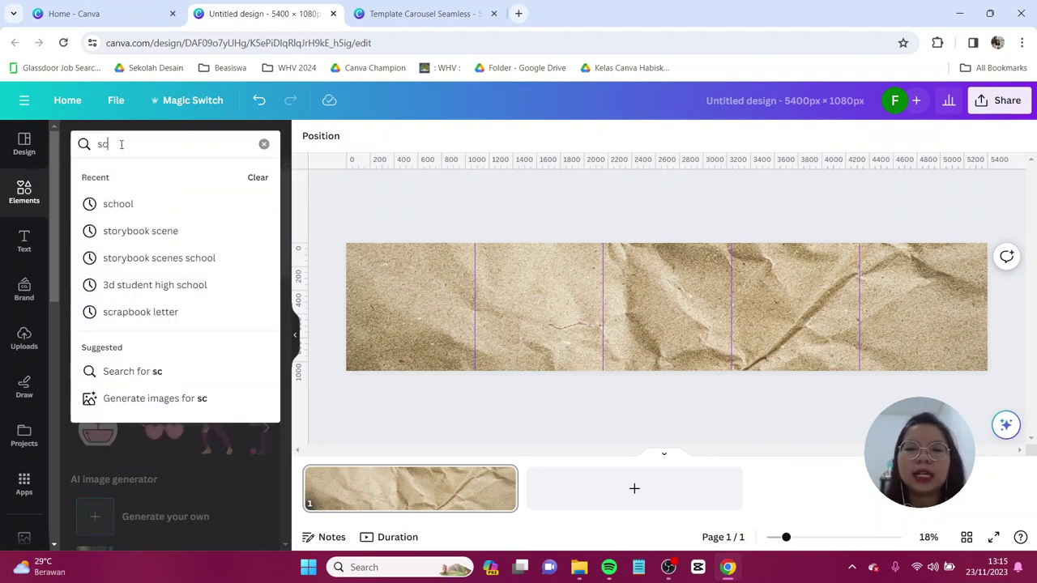
type("rapbook")
key("Return")
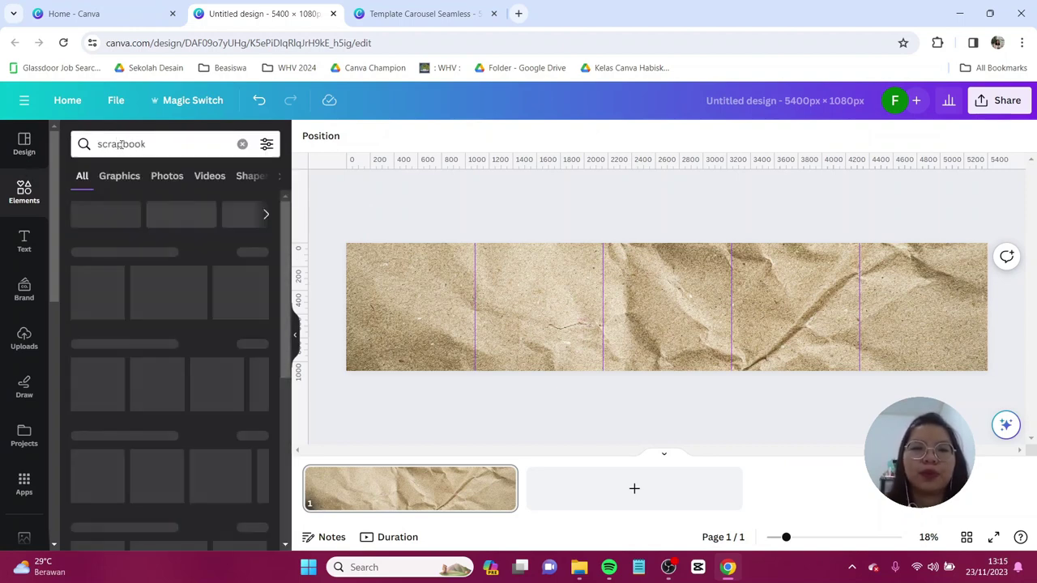
left_click(136, 177)
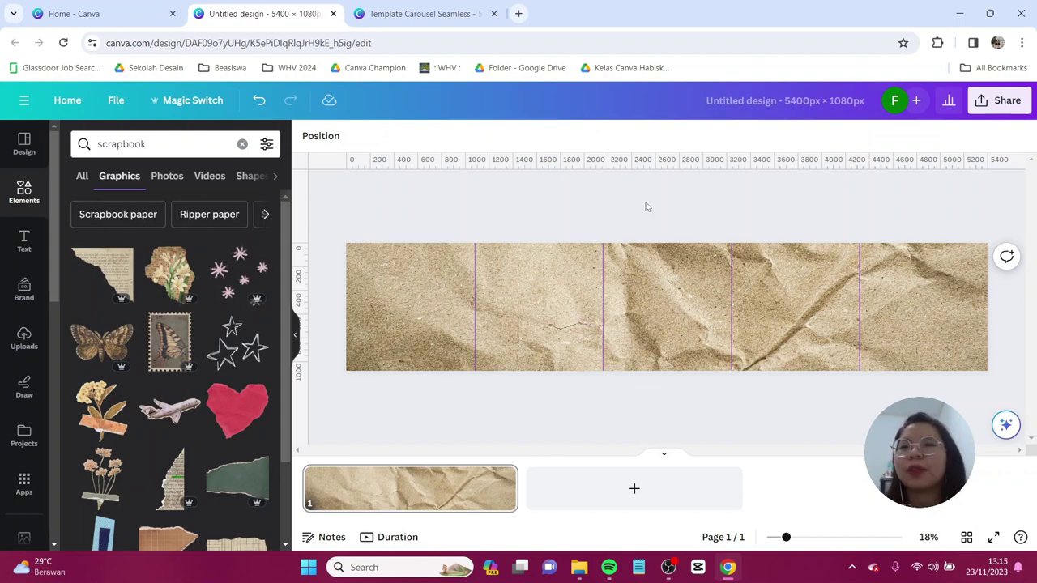
Insert the newspaper clipping graphic and place it tilted over the page's upper-left corner, partly off the page
scroll(196, 392, "down", 3)
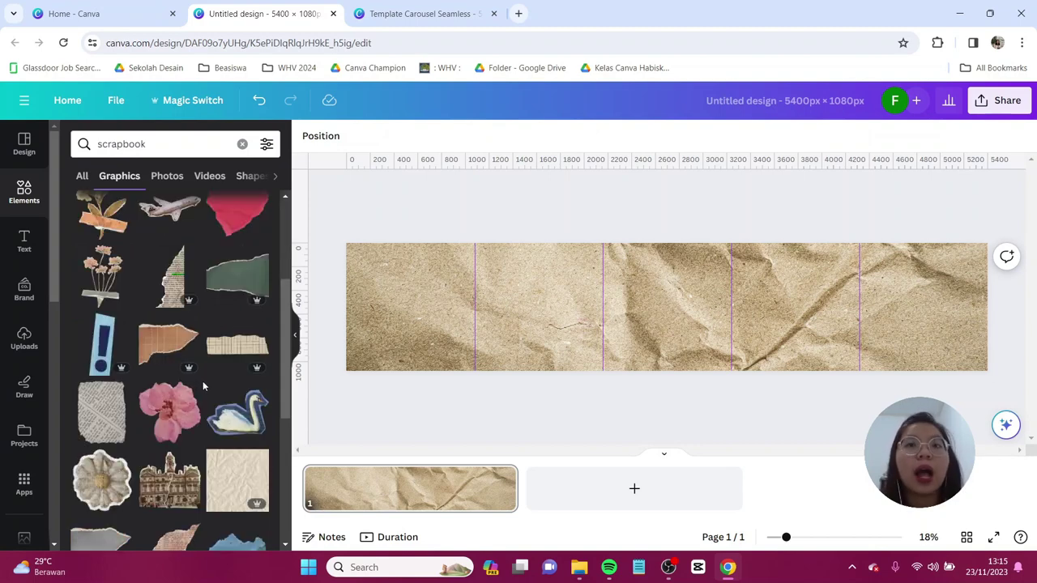
scroll(205, 385, "down", 3)
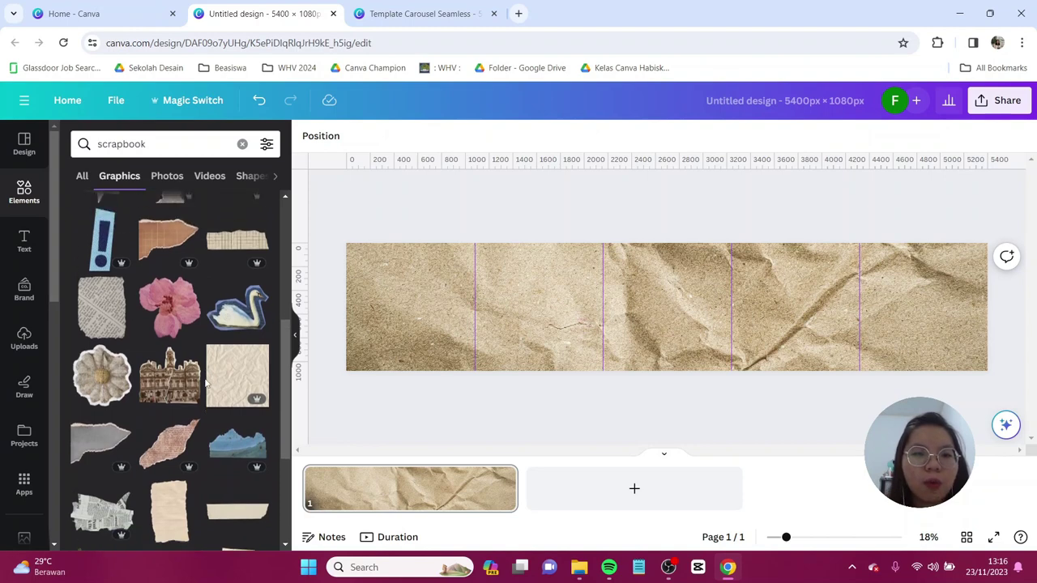
scroll(200, 377, "up", 1)
scroll(199, 376, "down", 1)
left_click(101, 276)
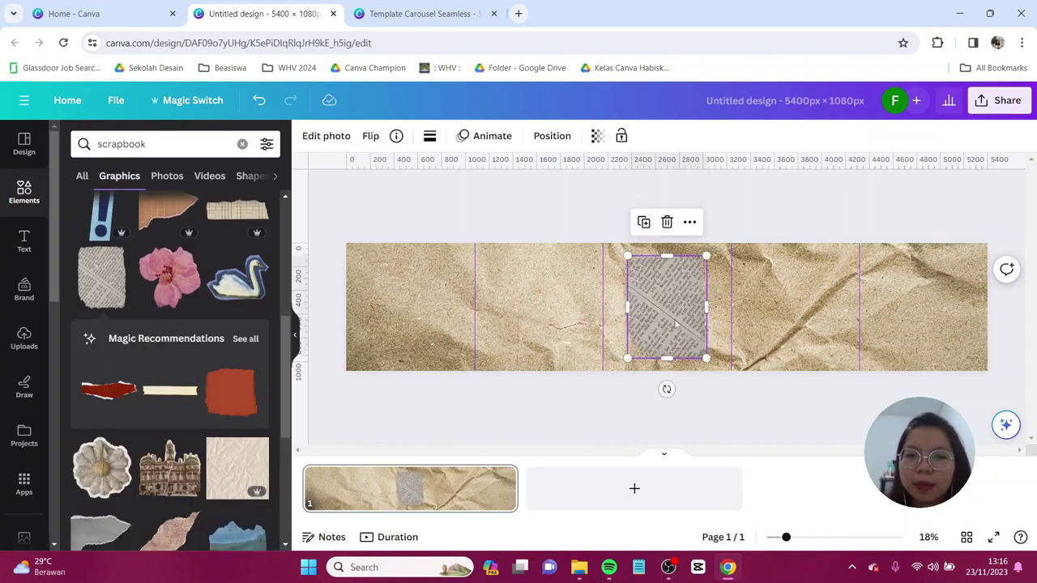
left_click_drag(640, 316, 376, 281)
left_click_drag(367, 355, 296, 378)
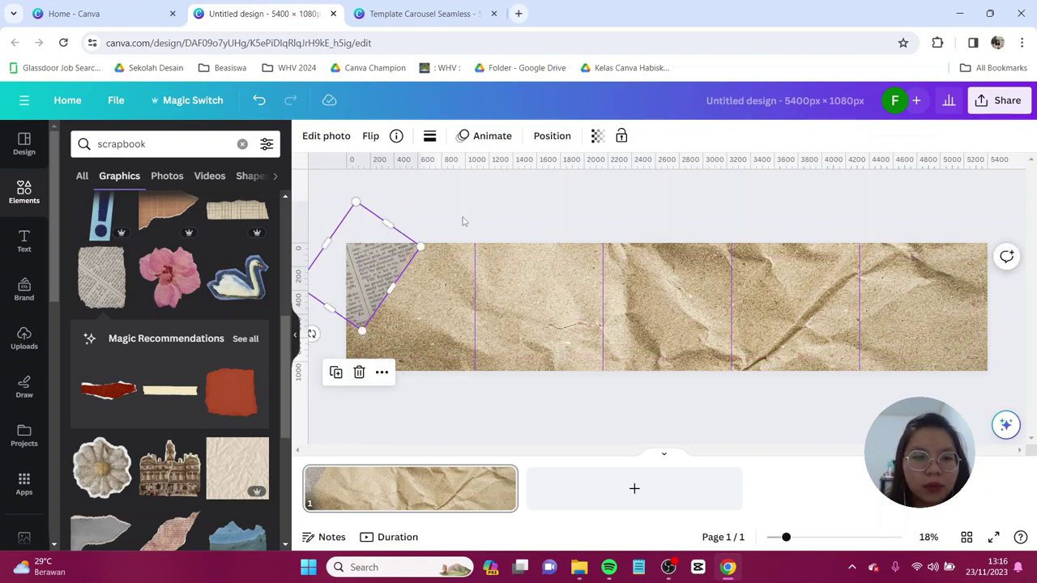
key("ctrl+[")
Insert the vintage building graphic and place it in the page's lower-left corner, partly off the page
scroll(197, 415, "down", 2)
left_click(188, 314)
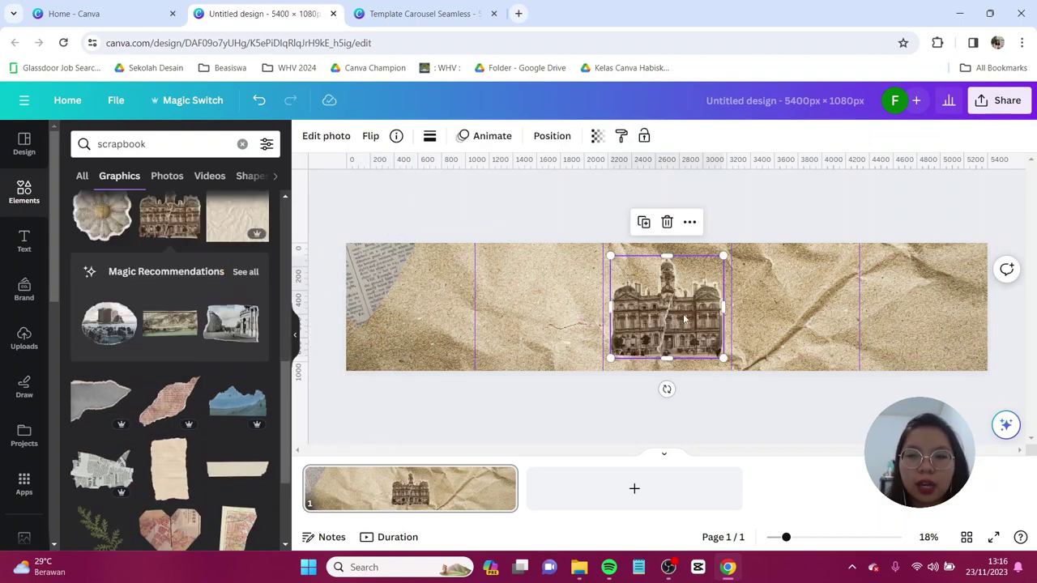
left_click_drag(683, 313, 387, 342)
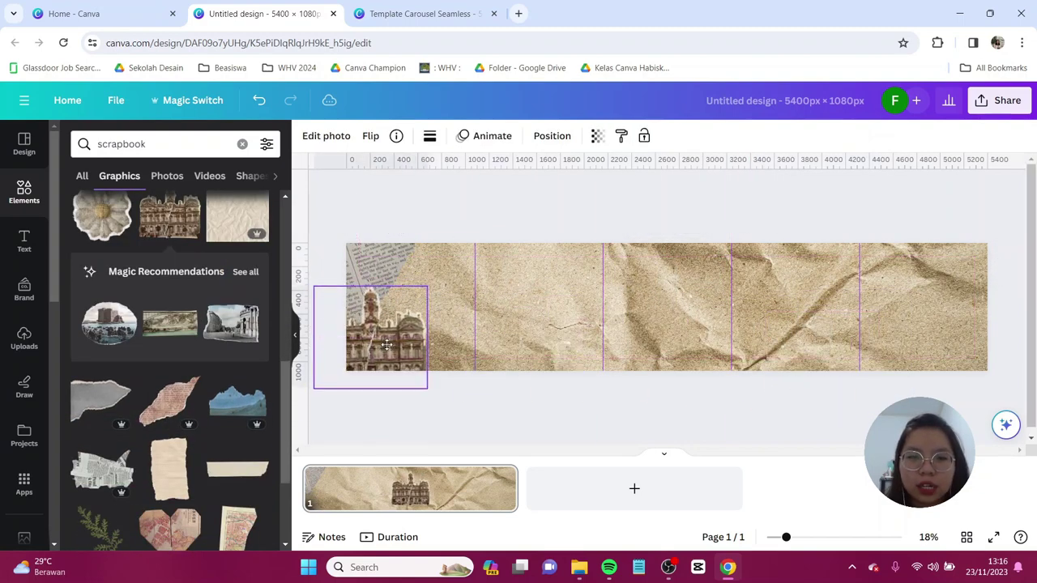
left_click(459, 218)
Insert the green leaf sprig graphic, rotate it and hang it from the page's top edge across the first guide
scroll(200, 332, "down", 3)
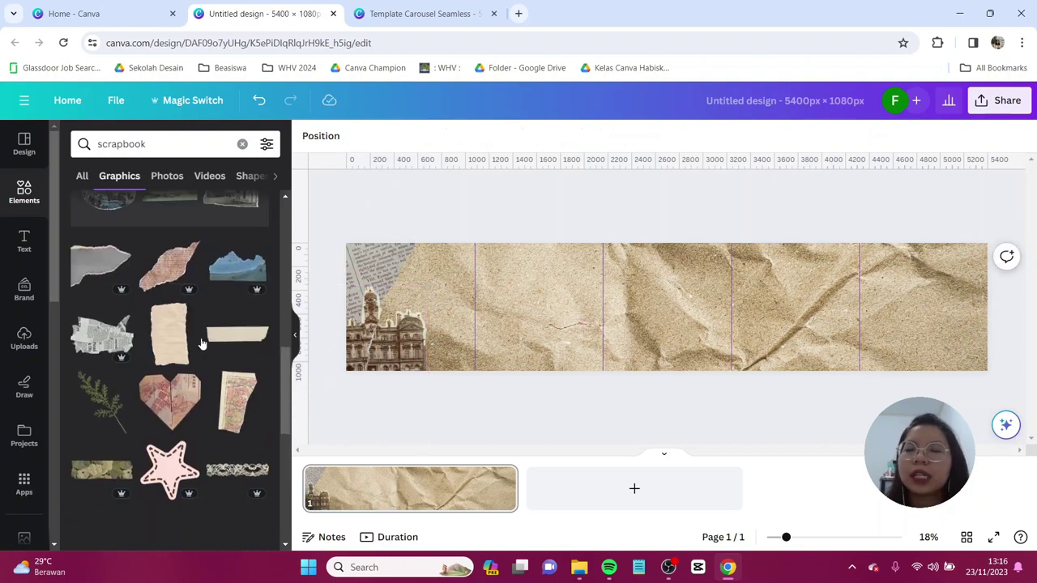
scroll(216, 404, "down", 3)
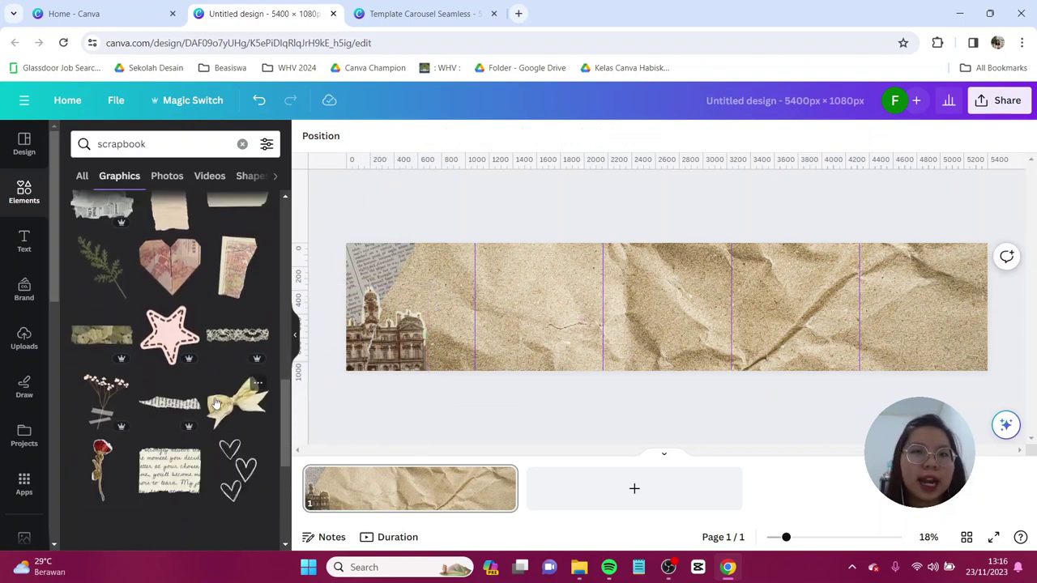
left_click(101, 268)
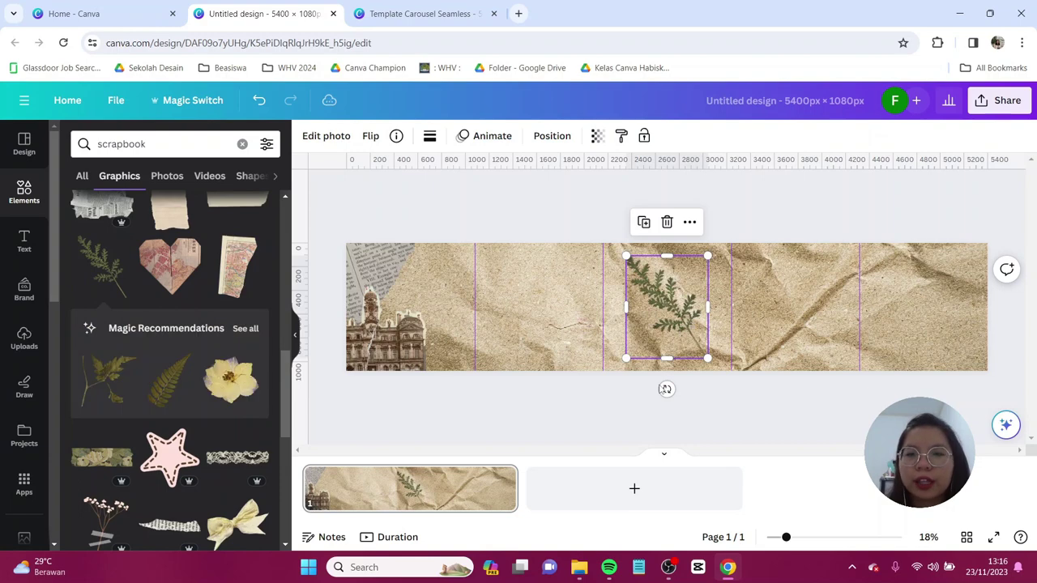
left_click_drag(666, 389, 734, 323)
left_click_drag(579, 270, 413, 226)
Insert the handwritten letter graphic partly off the page's bottom edge across the first guide and send it behind the building
scroll(229, 373, "down", 3)
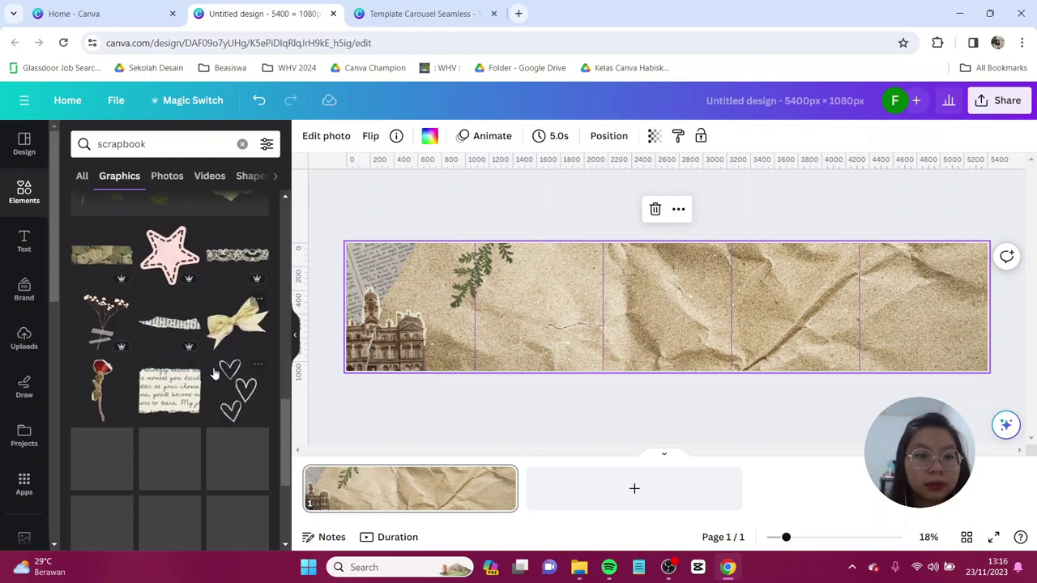
scroll(177, 331, "down", 1)
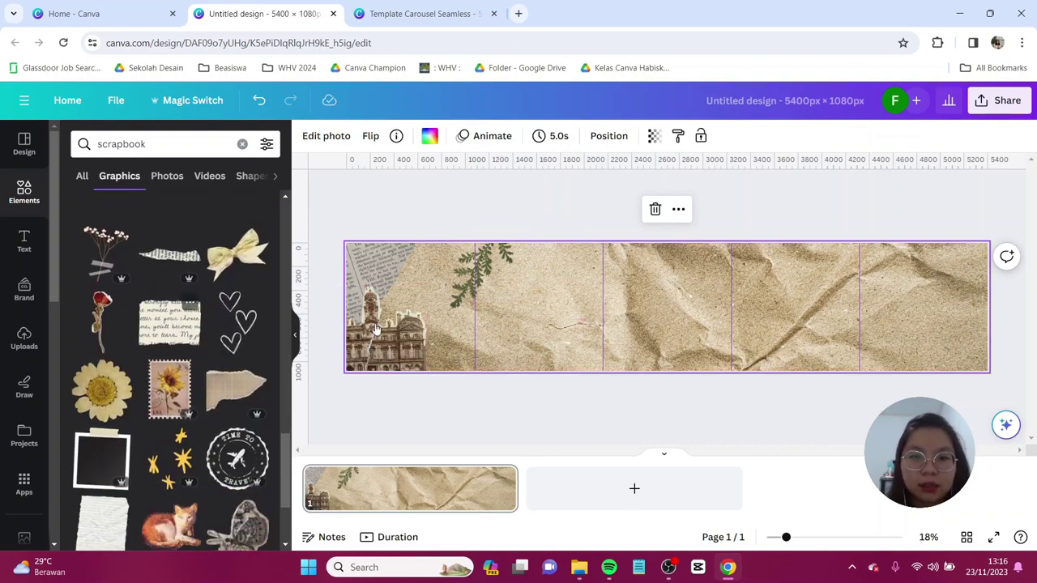
left_click(169, 321)
left_click_drag(667, 306, 524, 432)
left_click(651, 135)
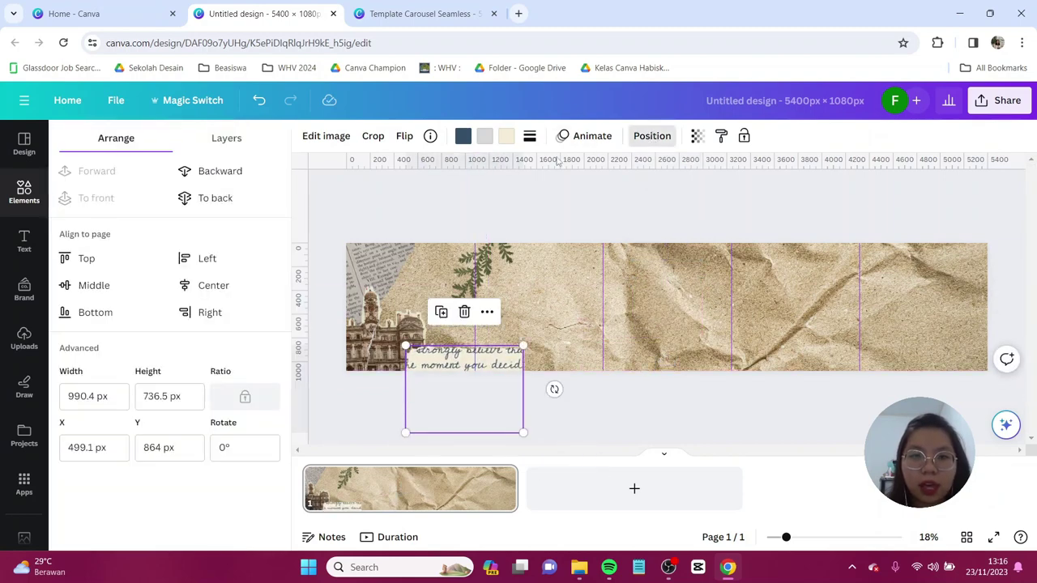
left_click(188, 169)
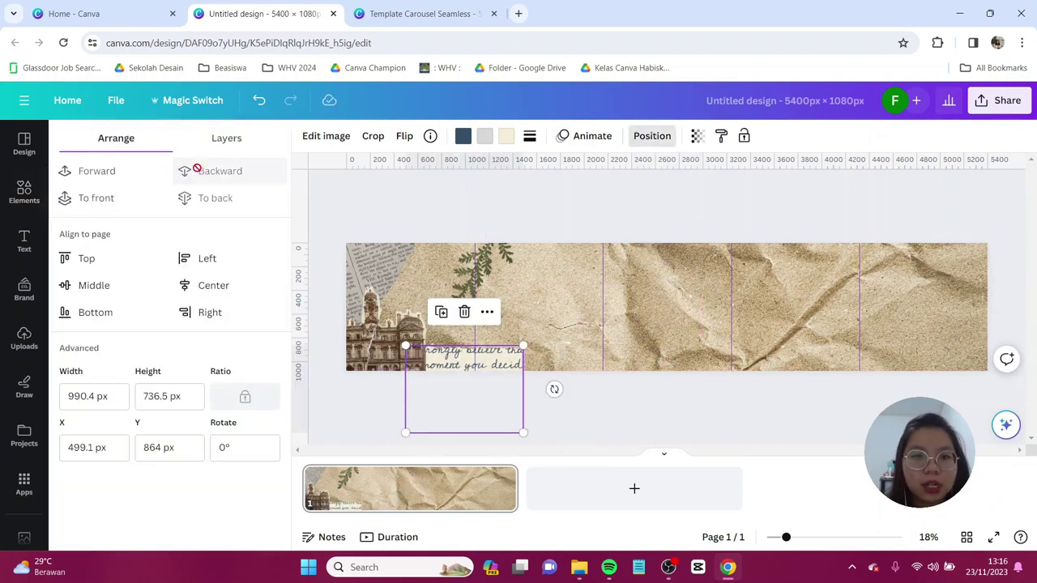
left_click(621, 208)
Insert the reclining orange fox graphic, shrink it and place it over the handwritten letter at the first guide
scroll(126, 350, "down", 2)
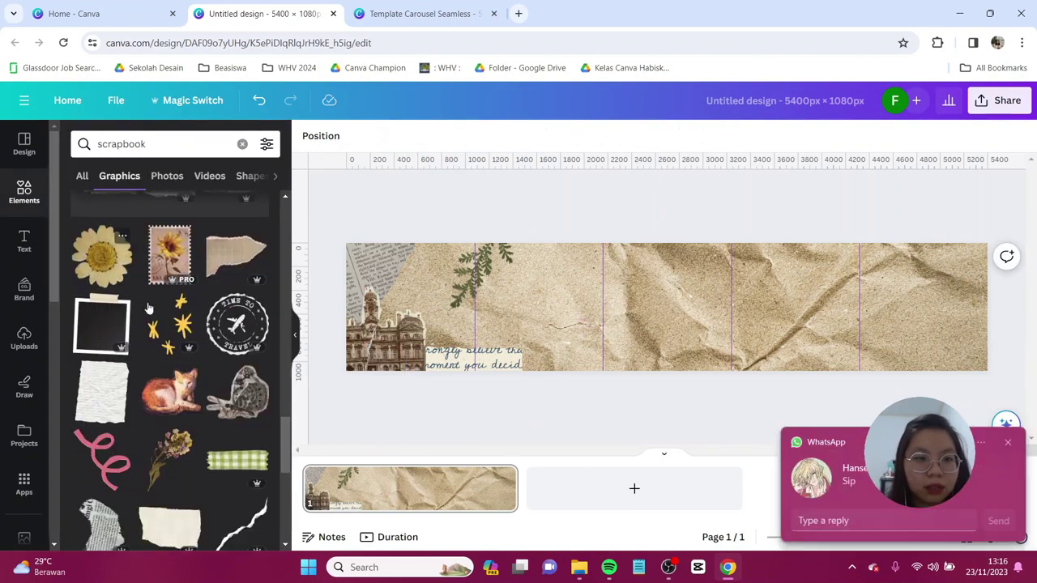
left_click(1007, 443)
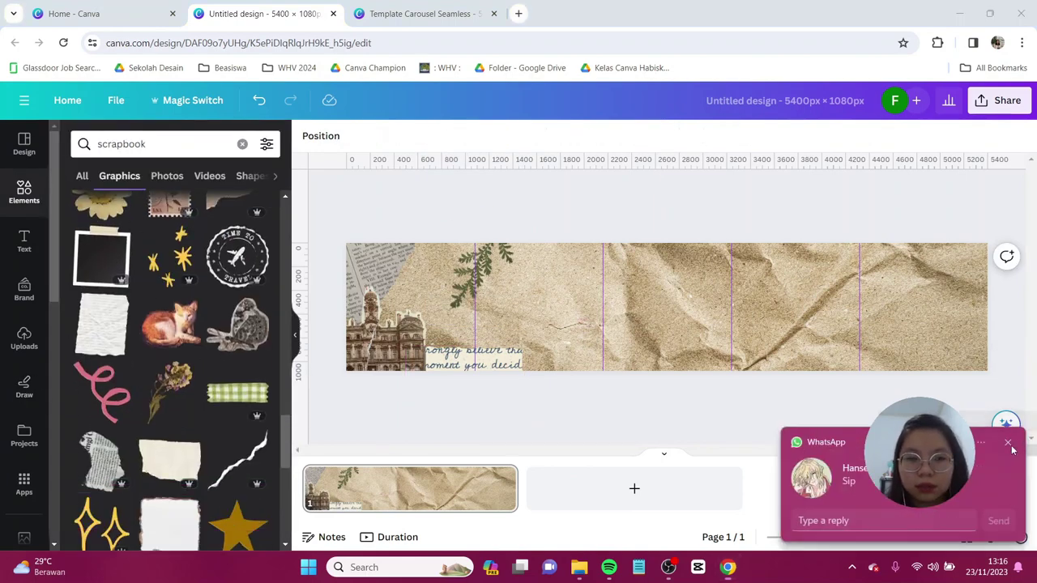
left_click(181, 340)
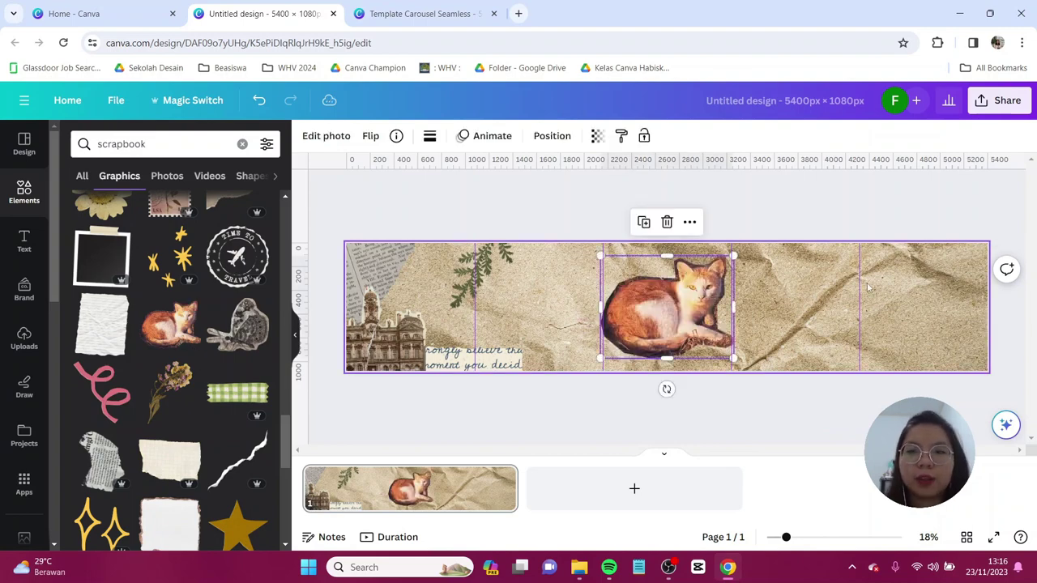
left_click_drag(734, 252, 662, 295)
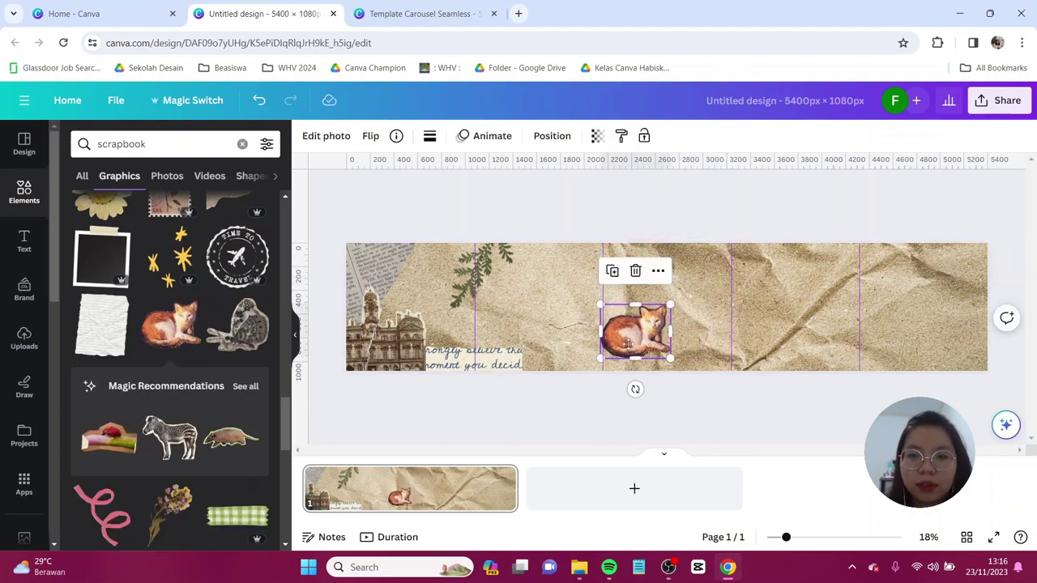
left_click_drag(636, 332, 482, 350)
left_click(364, 215)
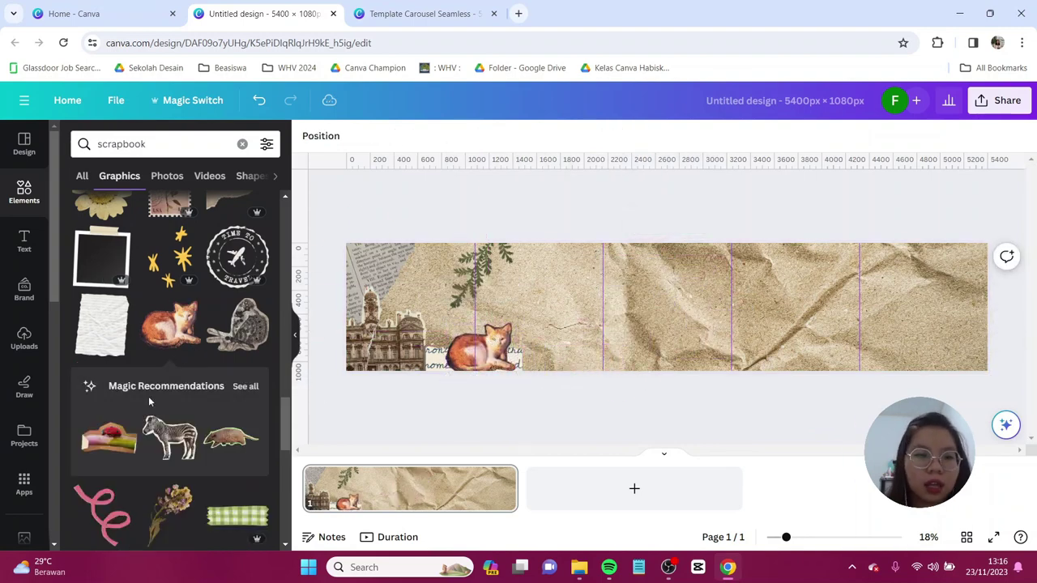
Insert the blue flower graphic, shrink it and place it near the page's top edge beside the second guide
scroll(154, 389, "down", 5)
scroll(172, 362, "down", 3)
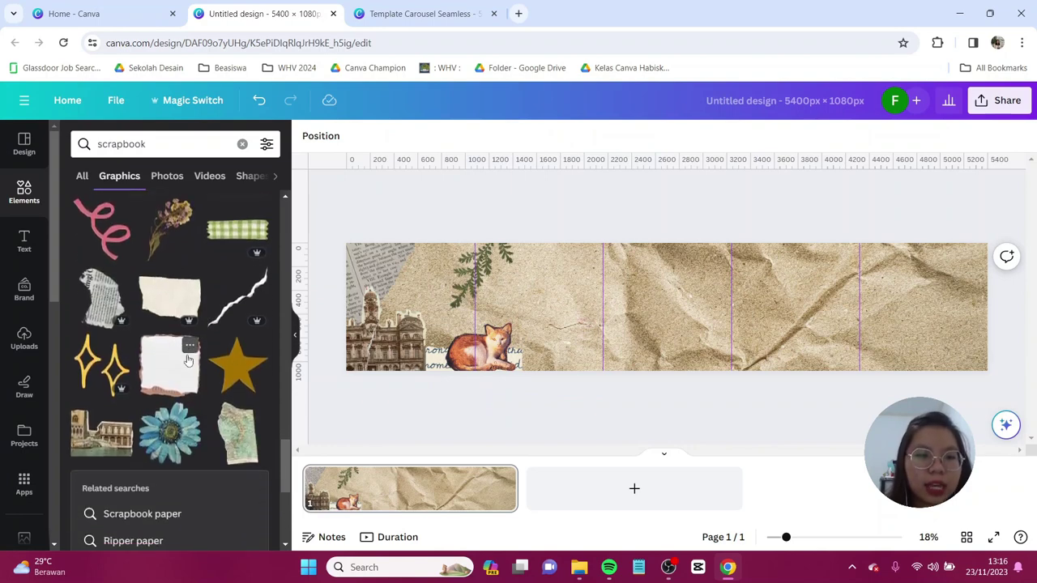
left_click(167, 313)
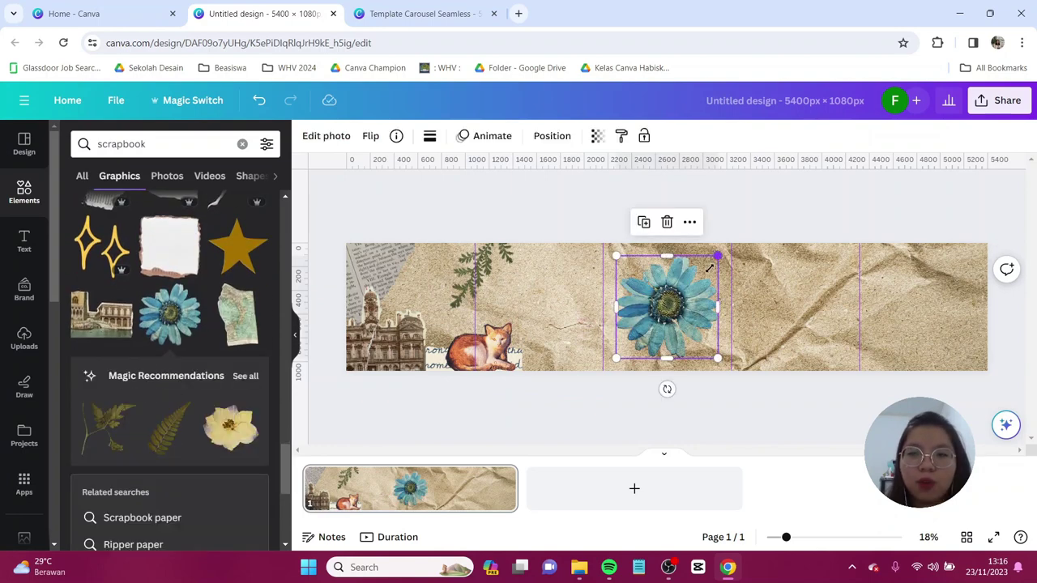
left_click_drag(710, 268, 612, 257)
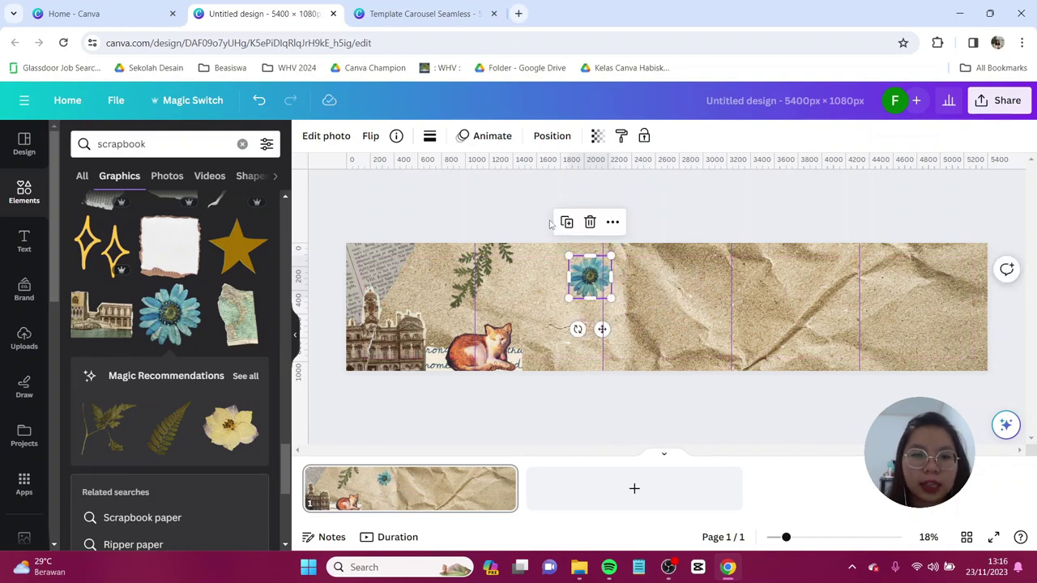
left_click(549, 224)
Insert the pale yellow flower from the blue flower's recommendations, shrink it and place it just below the blue flower
left_click(245, 376)
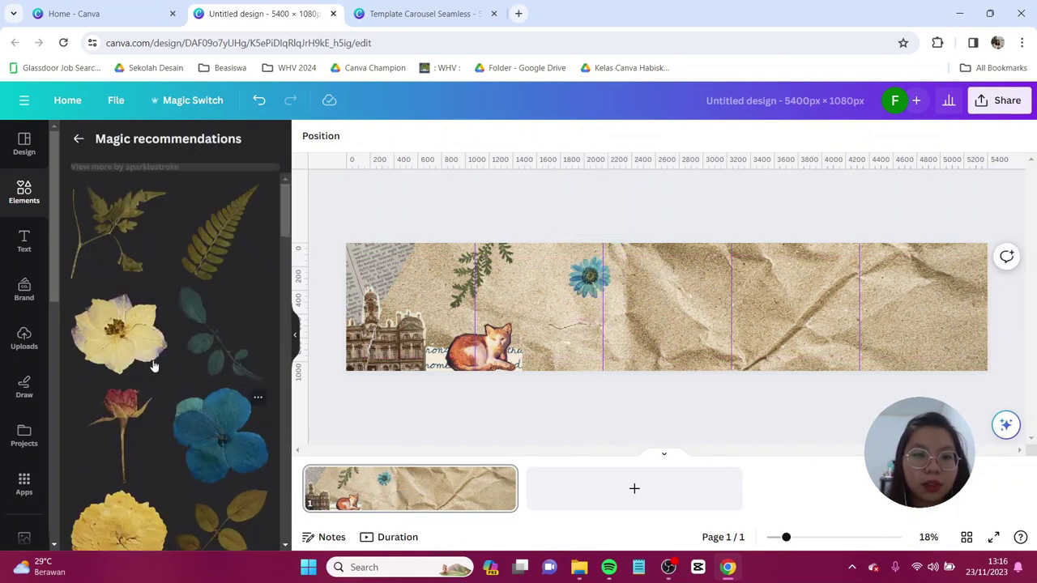
left_click(120, 332)
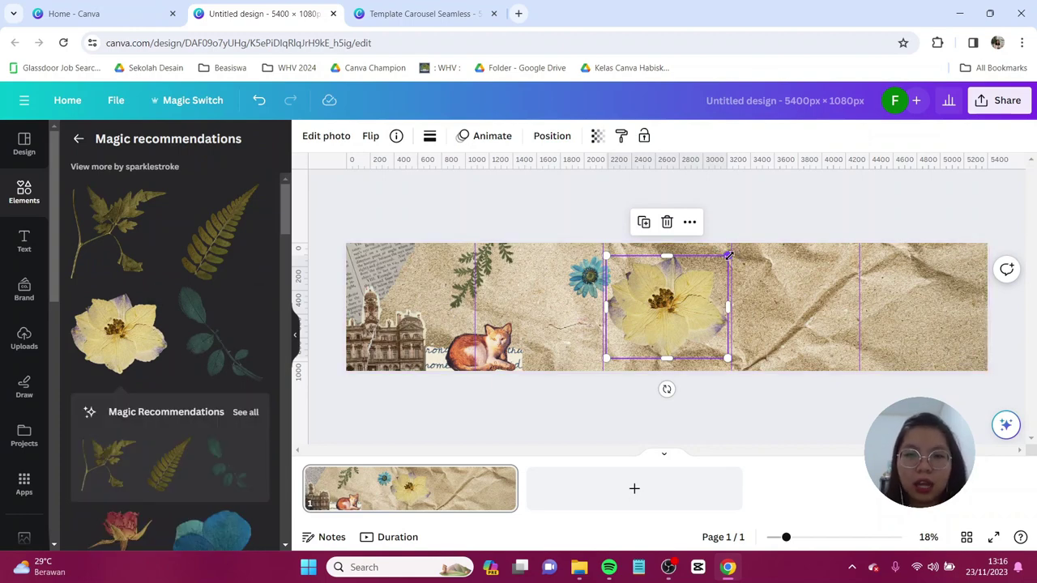
left_click_drag(728, 257, 607, 321)
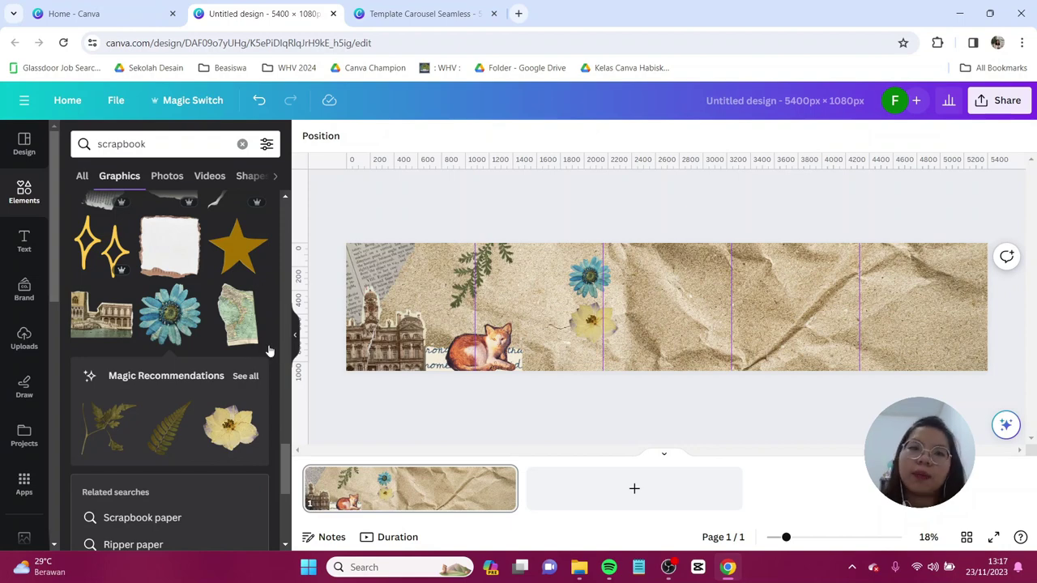
Browse the graphics similar to the Blue Pressed Flower and return to the scrapbook results
left_click(190, 295)
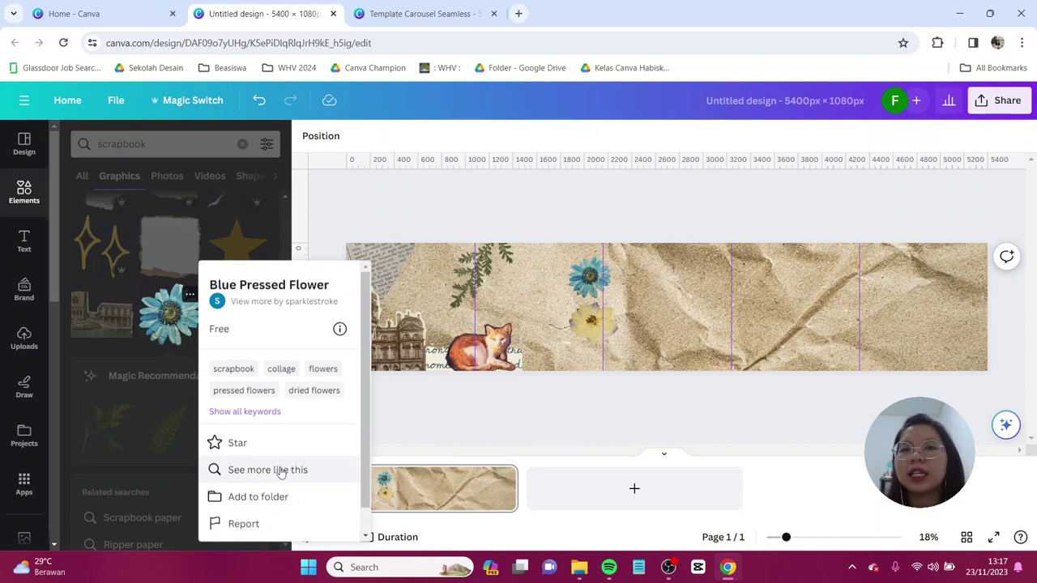
left_click(279, 470)
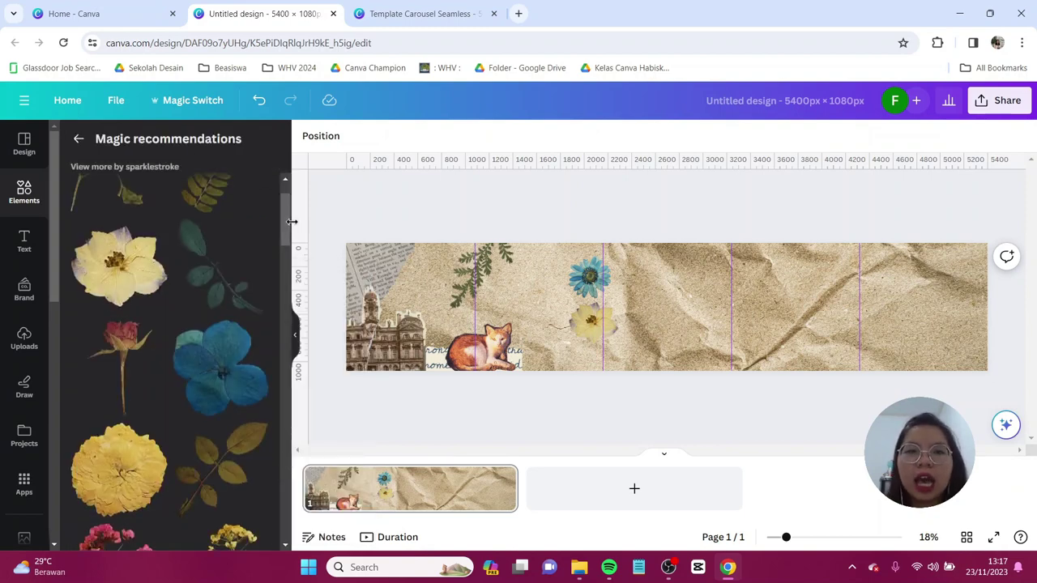
left_click_drag(285, 221, 284, 274)
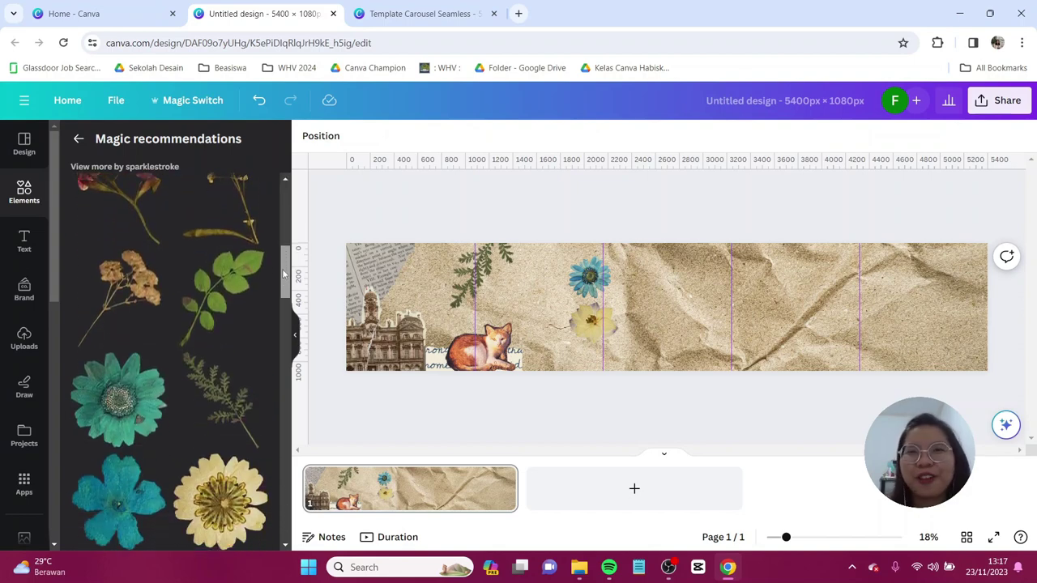
left_click(79, 138)
Insert the torn green map, enlarged to about 1050 × 1621 px across the second guide, and send it behind the two flowers
left_click(237, 315)
left_click_drag(684, 330, 681, 418)
left_click_drag(617, 332, 601, 312)
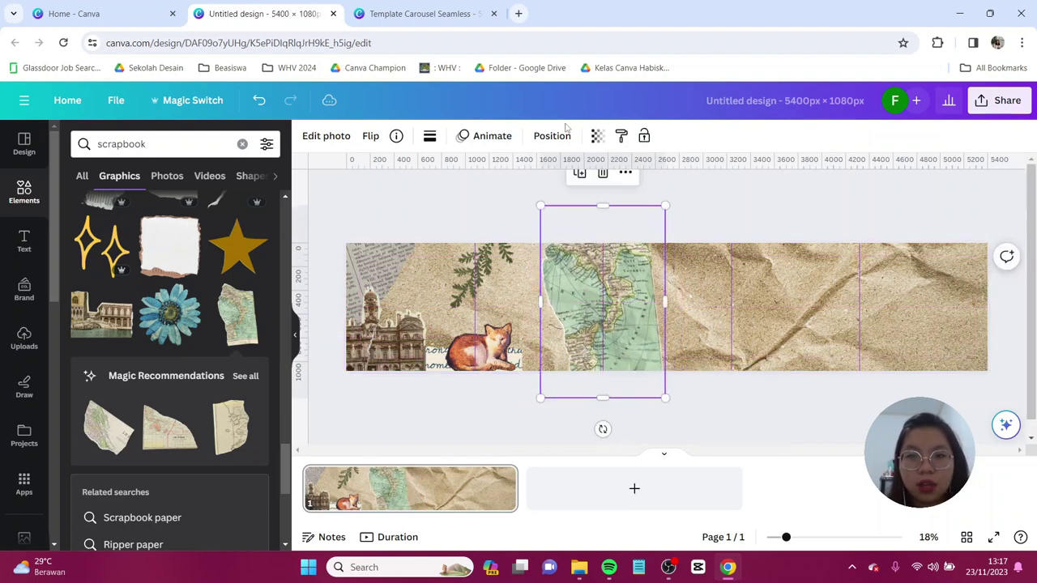
left_click(555, 139)
left_click(239, 180)
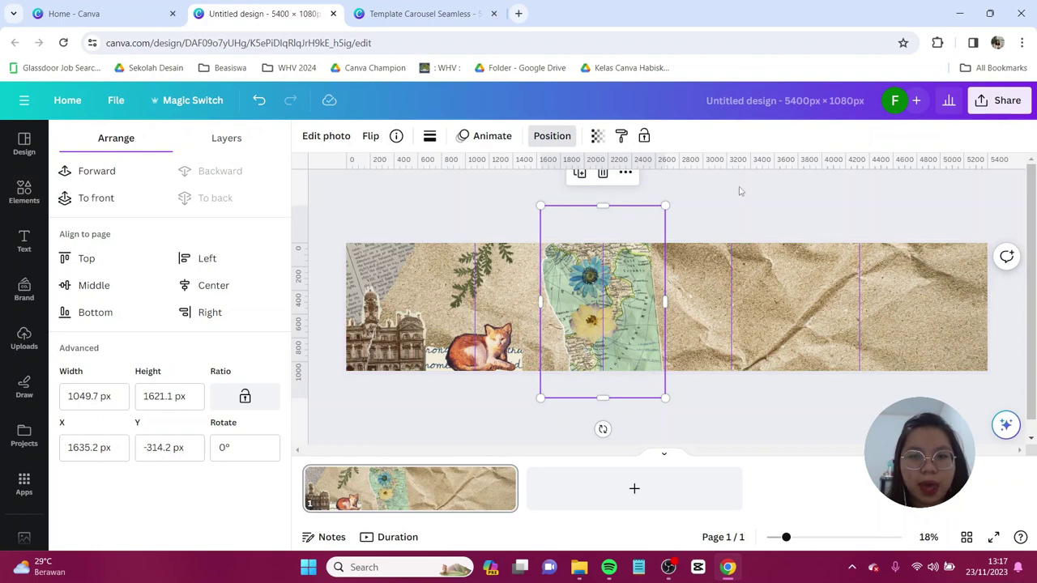
left_click(738, 192)
Insert the classical statue graphic, shrink it and place it at the page's bottom edge over the map
scroll(212, 346, "down", 4)
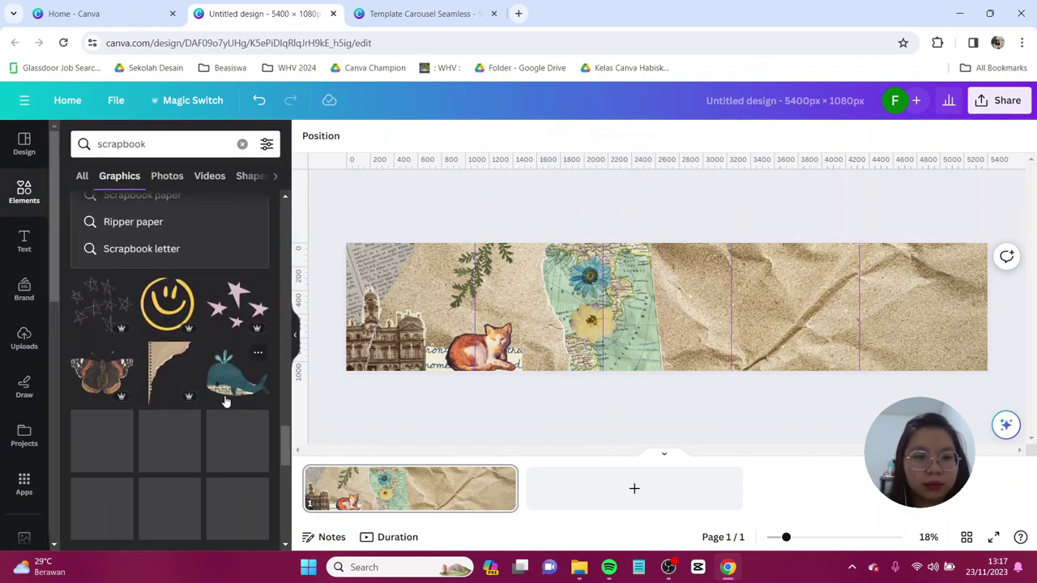
scroll(228, 386, "down", 2)
left_click(237, 304)
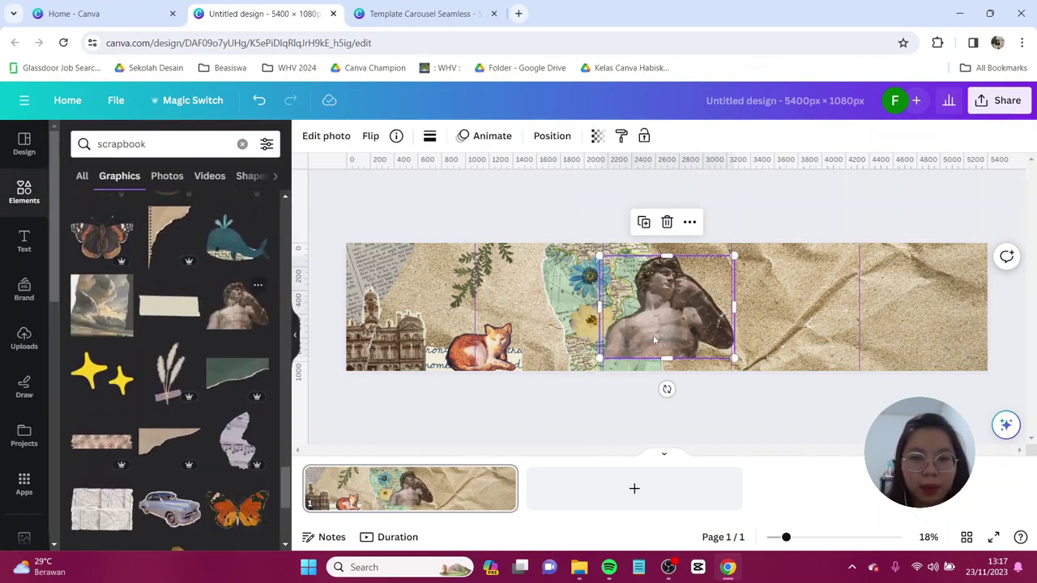
left_click_drag(661, 314, 596, 343)
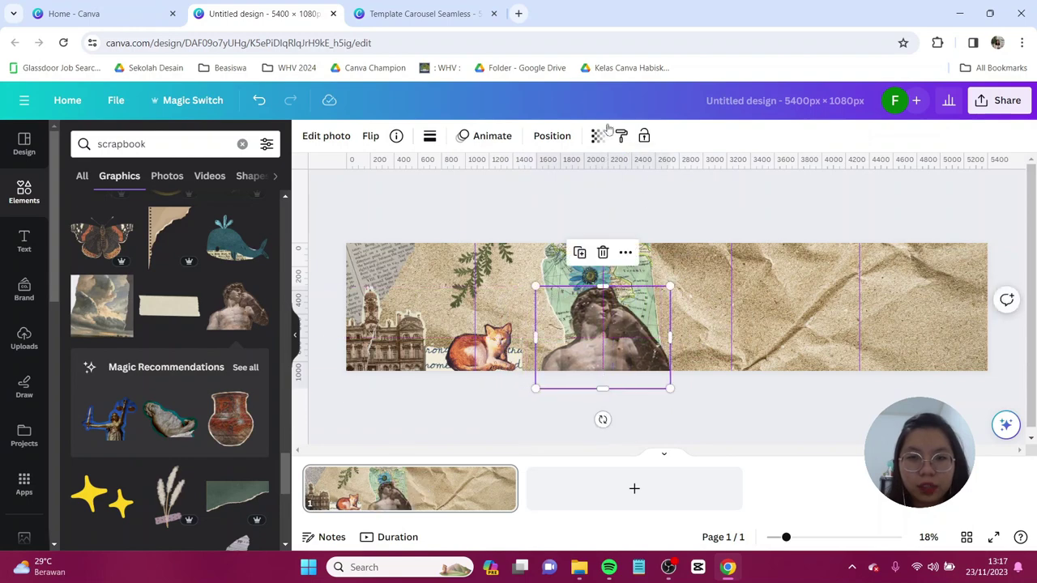
left_click_drag(669, 287, 639, 309)
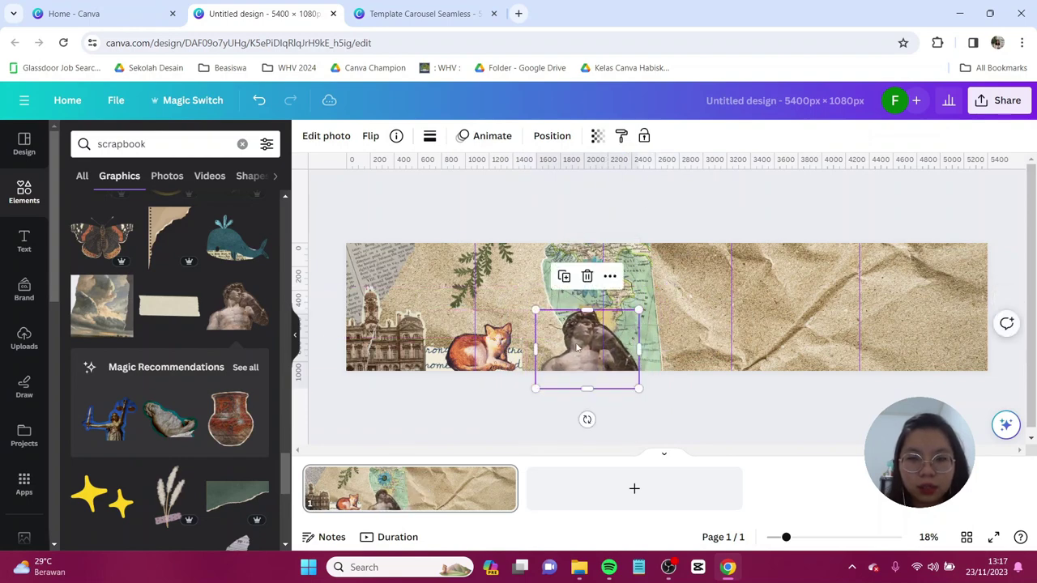
left_click(454, 184)
Insert the orange butterfly graphic, shrink it and place it near the top of the third guide, tilted about -17°
scroll(49, 347, "down", 3)
scroll(123, 343, "down", 3)
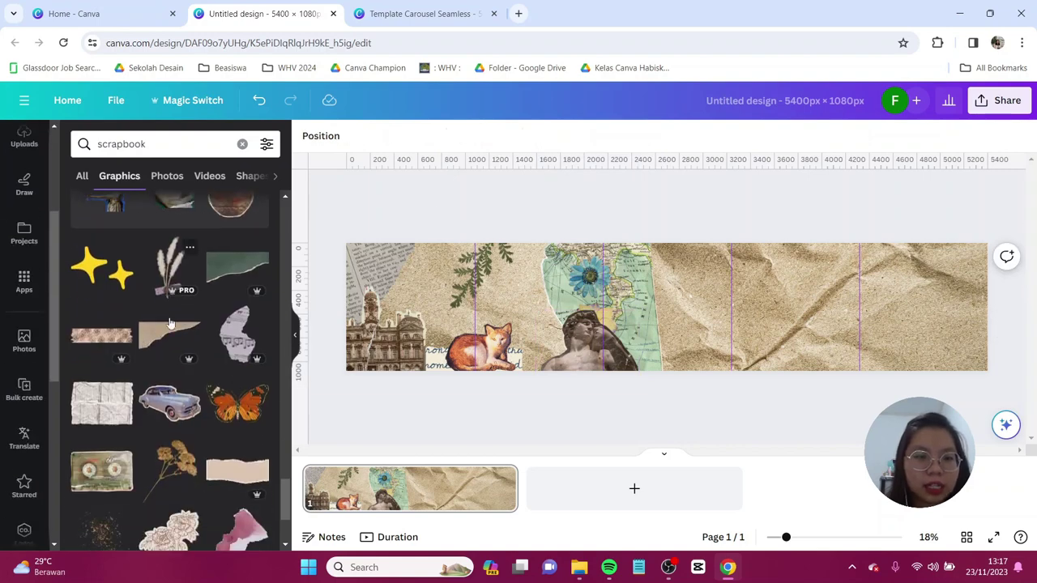
scroll(170, 324, "down", 1)
left_click(233, 371)
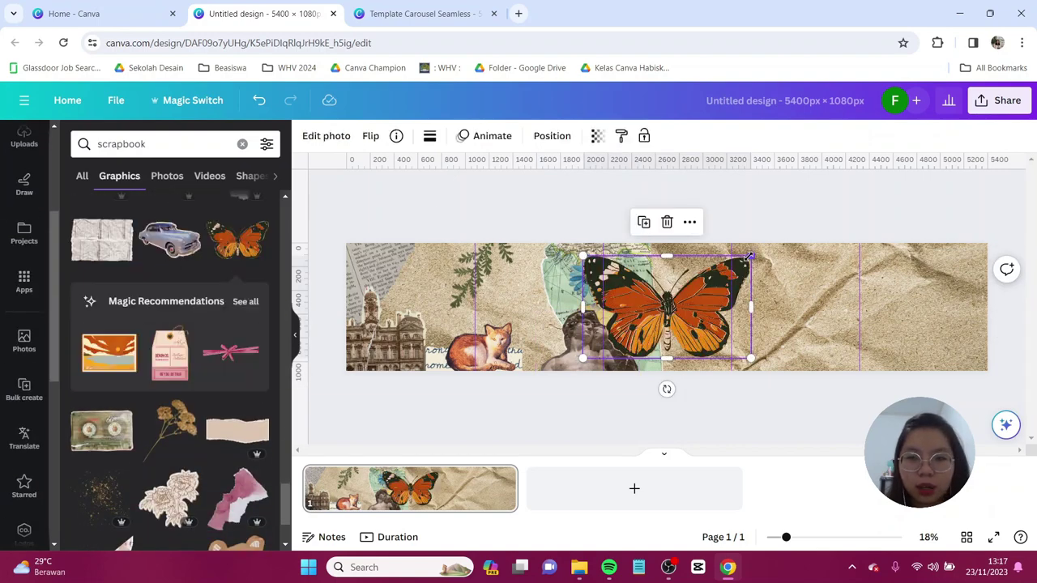
left_click_drag(752, 249, 718, 282)
left_click_drag(730, 333, 726, 331)
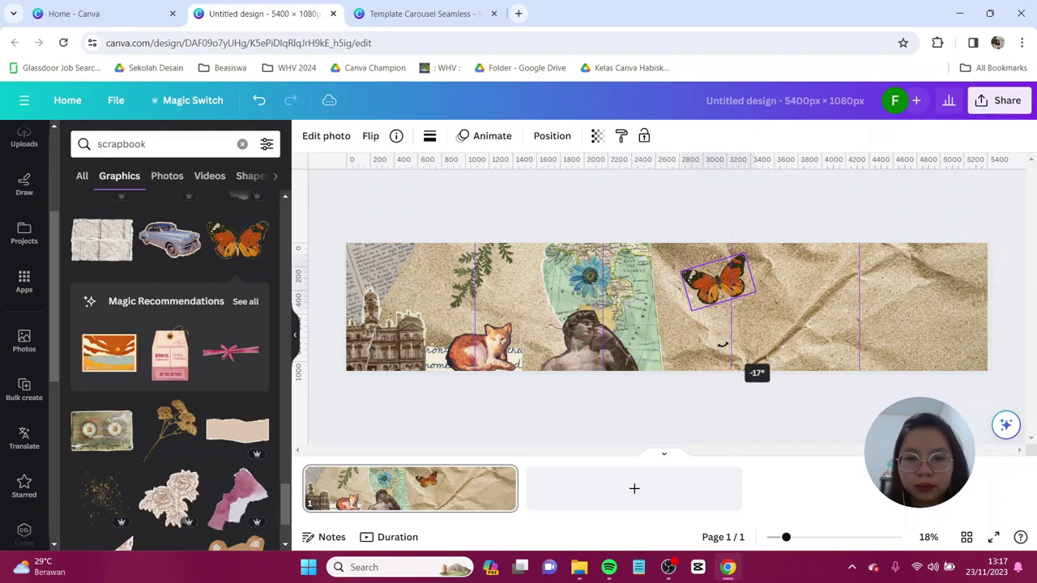
left_click(546, 223)
Insert the cassette tape graphic, shrink it and place it below the butterfly at the third guide, tilted slightly clockwise
scroll(193, 378, "down", 1)
scroll(194, 379, "down", 2)
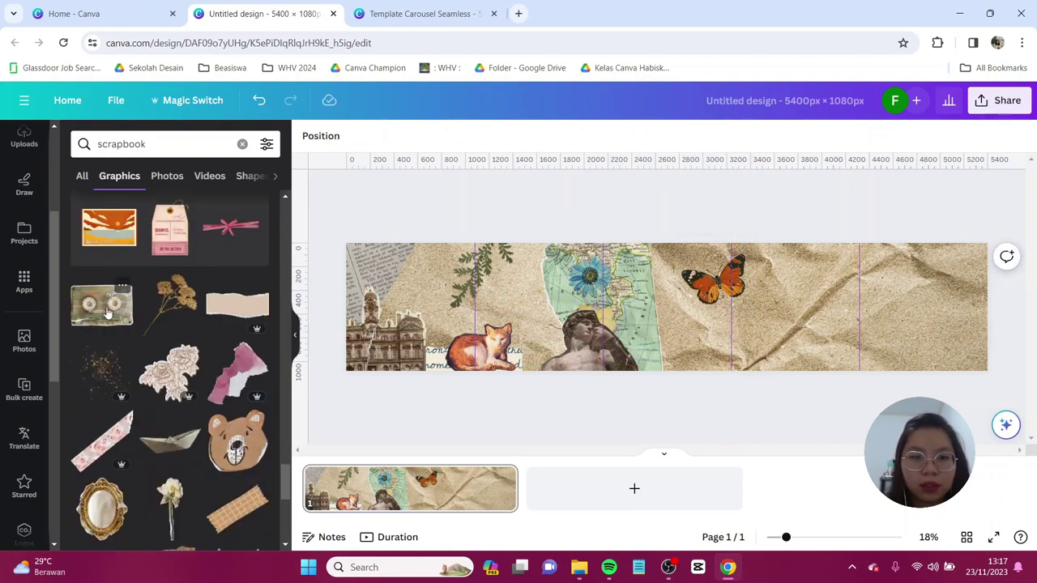
left_click(105, 300)
left_click_drag(743, 255, 728, 328)
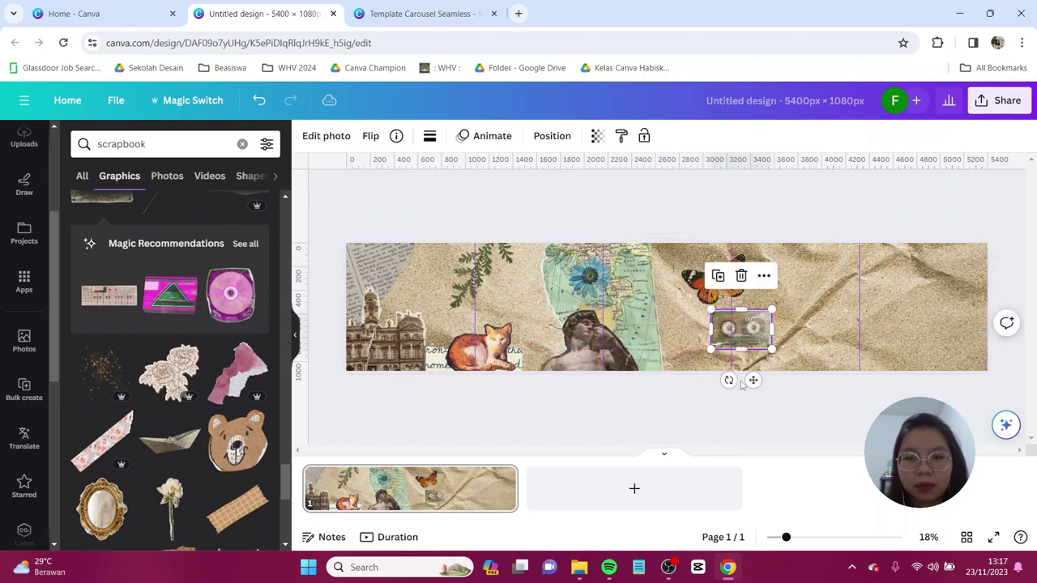
left_click_drag(727, 381, 718, 389)
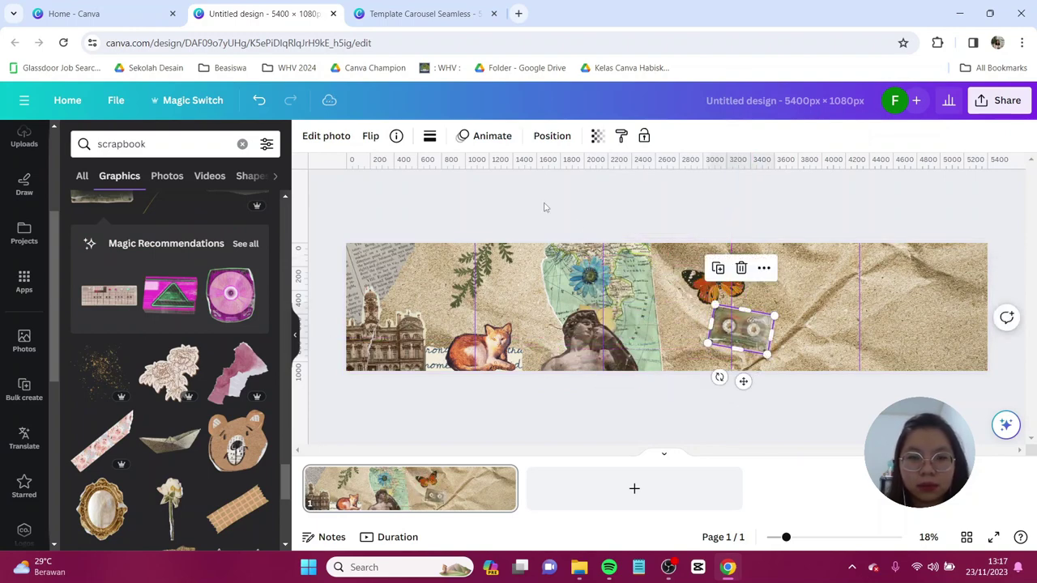
Insert the ornate gold oval mirror graphic, shrink it and place it just right of the butterfly past the third guide
left_click(544, 208)
scroll(228, 357, "down", 1)
scroll(228, 357, "down", 2)
left_click(96, 379)
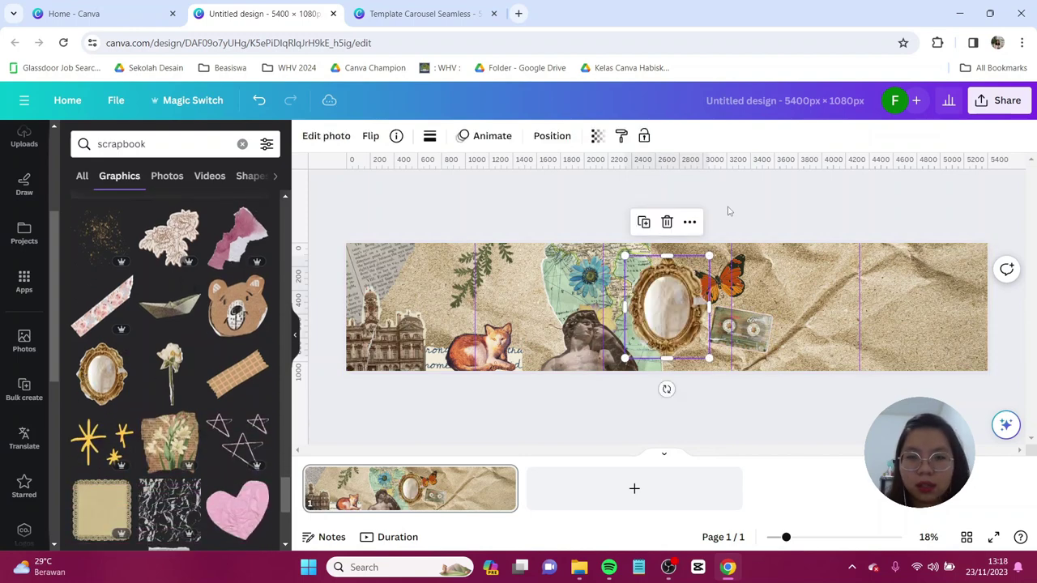
left_click_drag(703, 256, 760, 278)
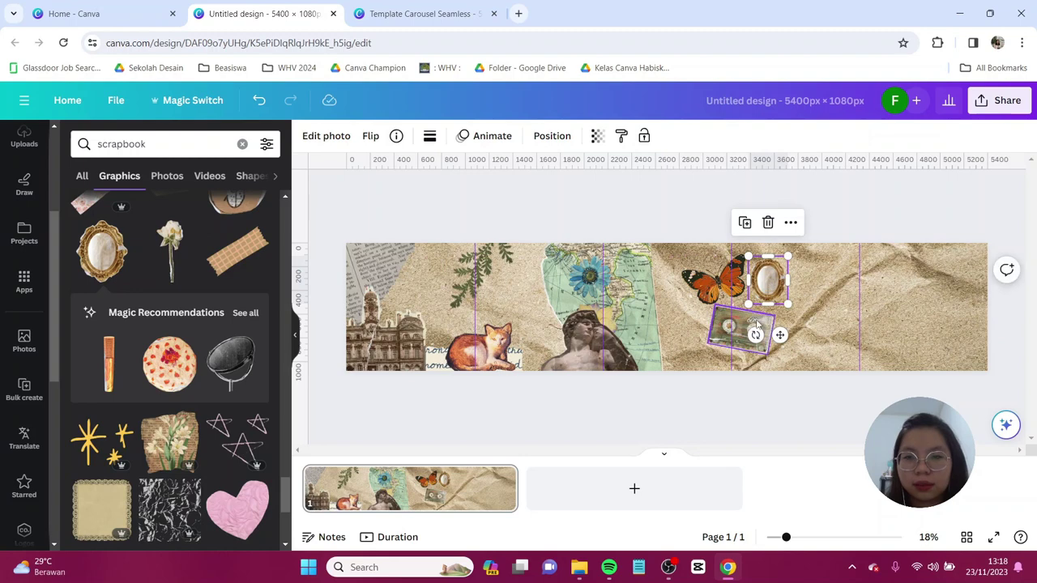
left_click_drag(753, 331, 751, 339)
left_click_drag(786, 261, 787, 260)
left_click(549, 212)
Insert the torn mountain landscape picture, enlarge it and place it so it runs off the page's right edge
scroll(197, 389, "down", 3)
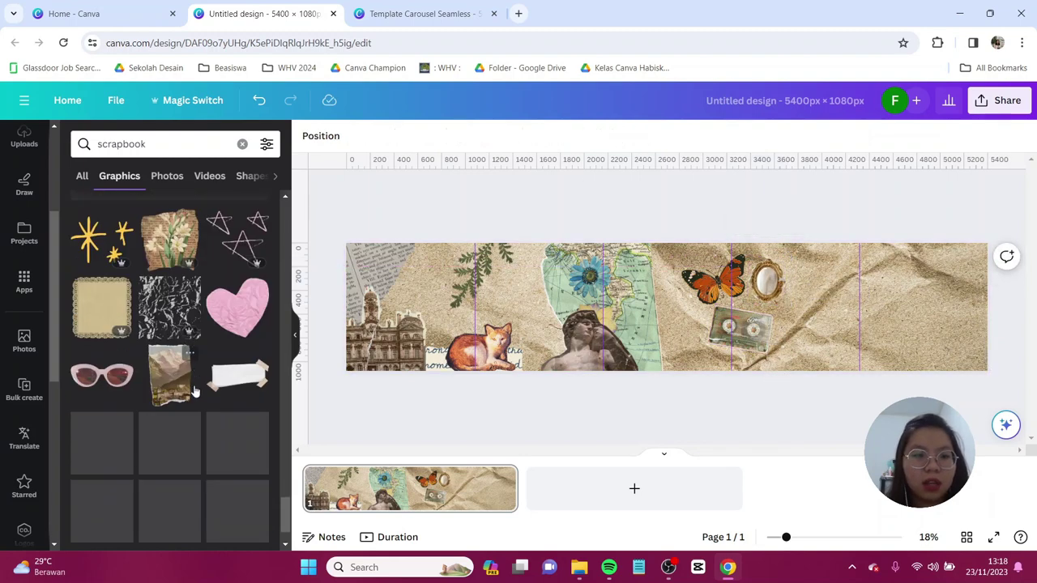
left_click(171, 381)
left_click_drag(667, 306, 964, 272)
mouse_move(953, 323)
left_mouse_down()
mouse_move(901, 393)
mouse_move(946, 338)
left_mouse_up()
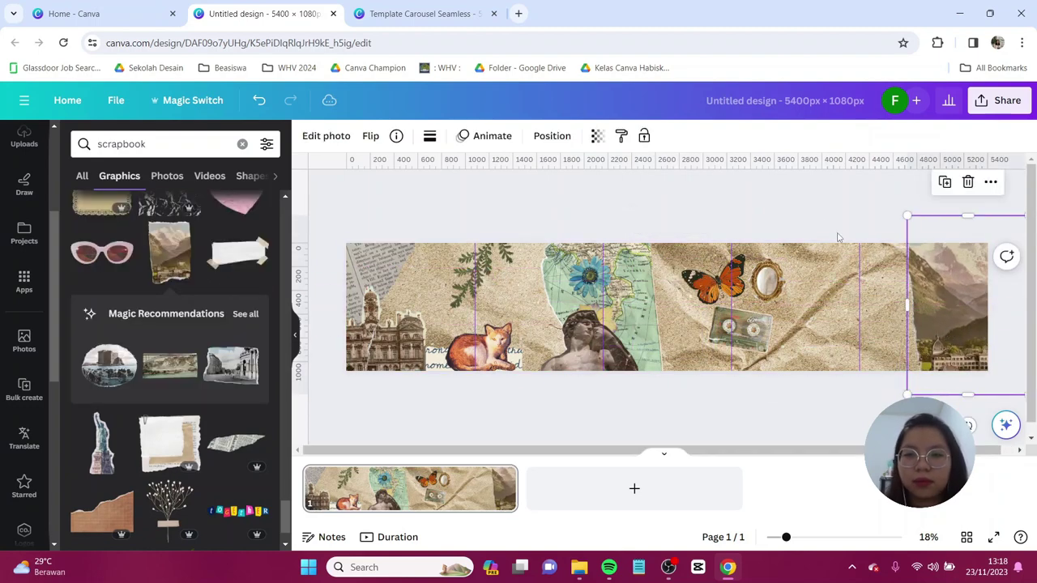
left_click(834, 231)
Insert the dark green fern graphic, place it at the page's bottom edge beside the cassette, and send it backward behind the cassette
scroll(162, 463, "down", 1)
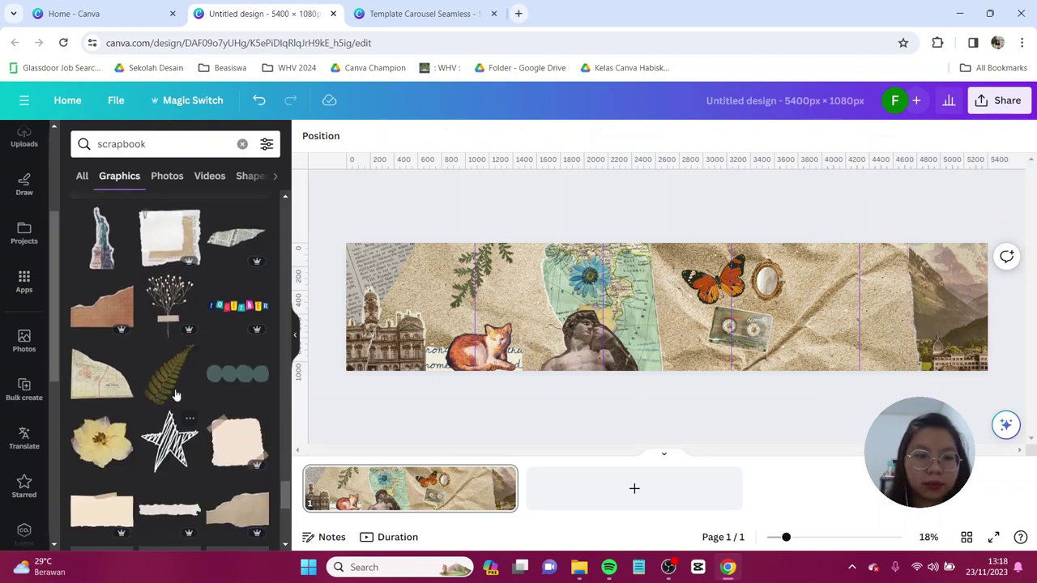
left_click(170, 379)
left_click_drag(652, 314, 754, 355)
left_click(552, 135)
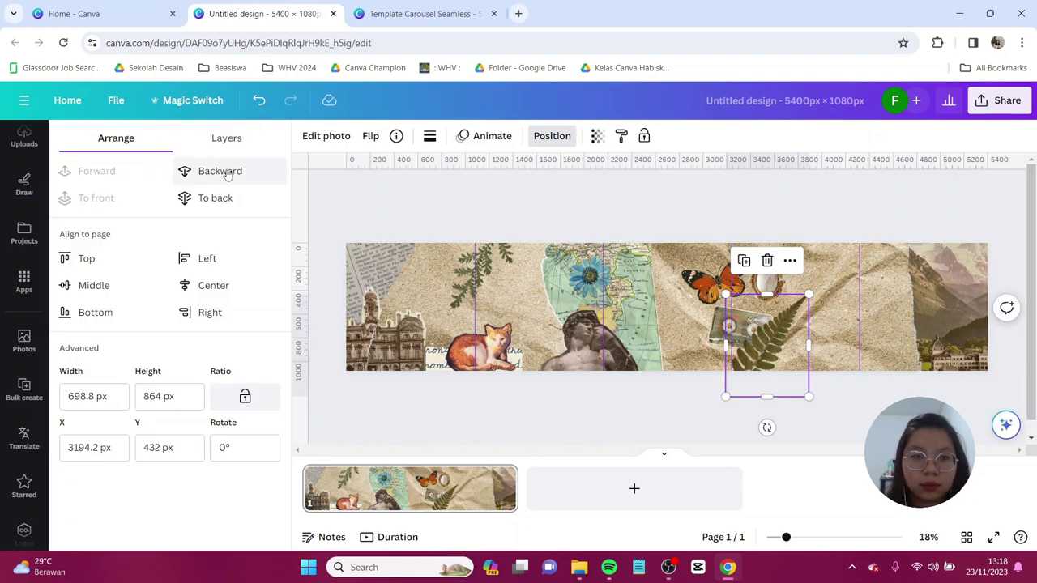
left_click(227, 174)
left_click(540, 215)
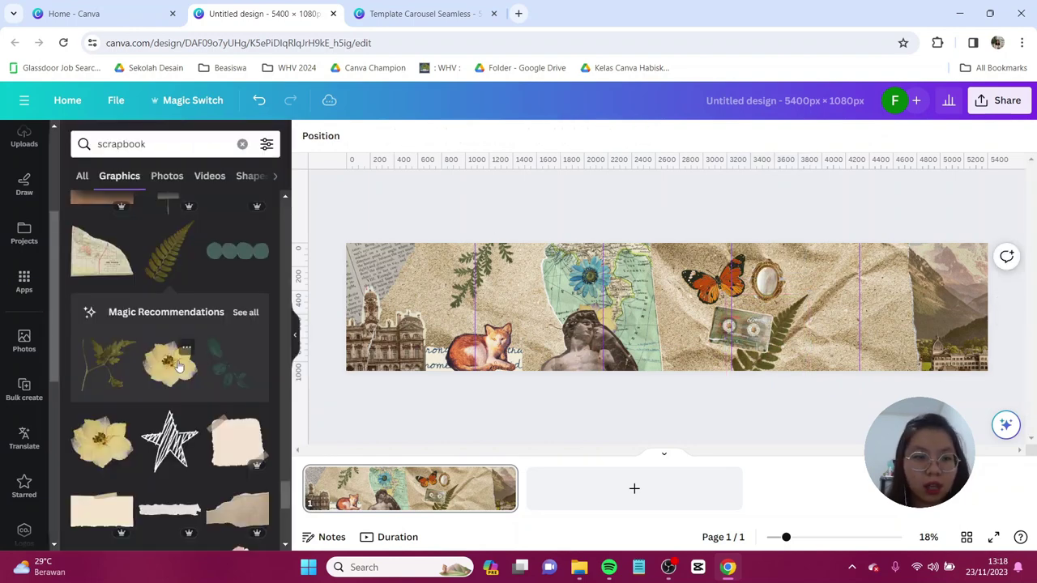
Insert the torn collage paper graphic, enlarge it and place it along the bottom edge across the fourth guide, overlapping the mountain picture
scroll(179, 367, "down", 2)
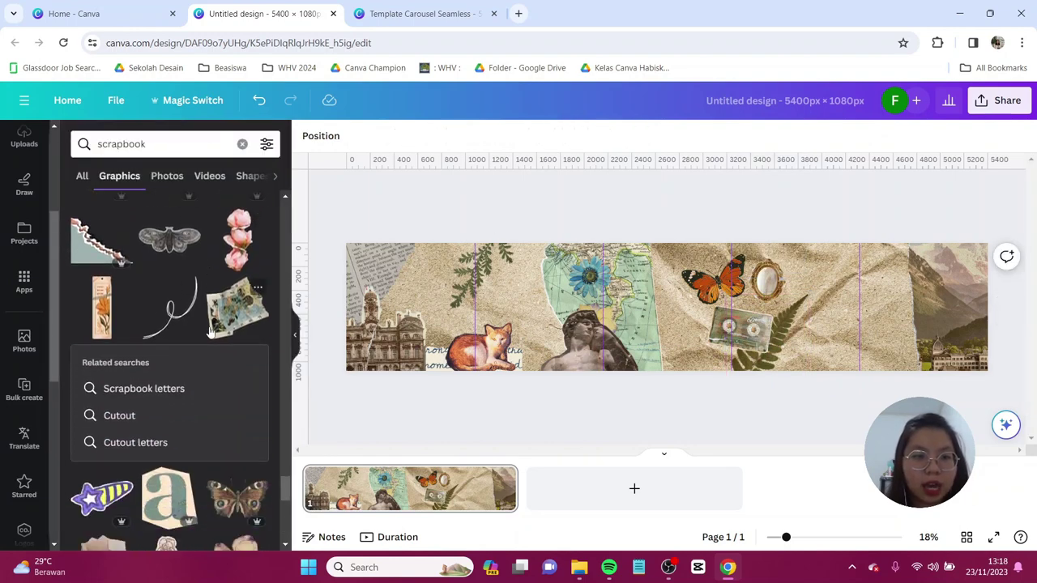
left_click(226, 316)
left_click_drag(689, 293, 893, 367)
left_click_drag(924, 421, 976, 441)
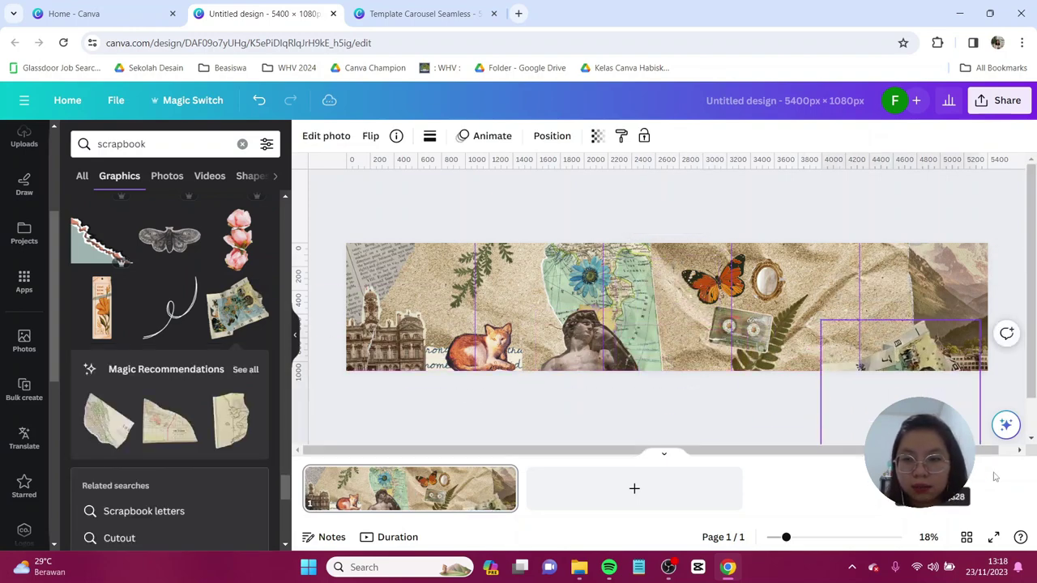
left_click_drag(923, 346, 947, 337)
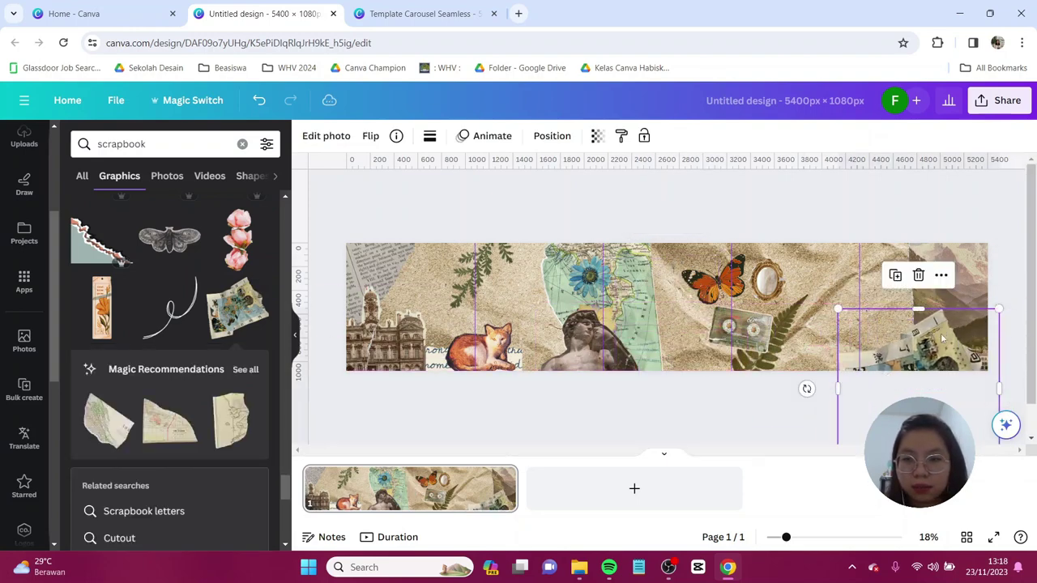
left_click(1011, 383)
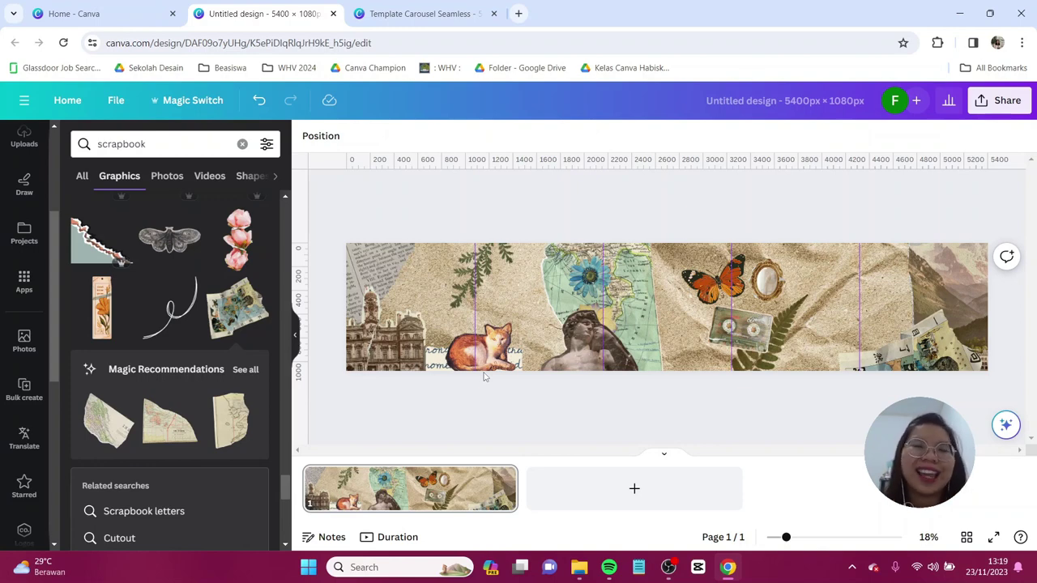
Open the full collection of frames in the elements library and search it for "scrapbook"
scroll(24, 243, "up", 3)
left_click(25, 194)
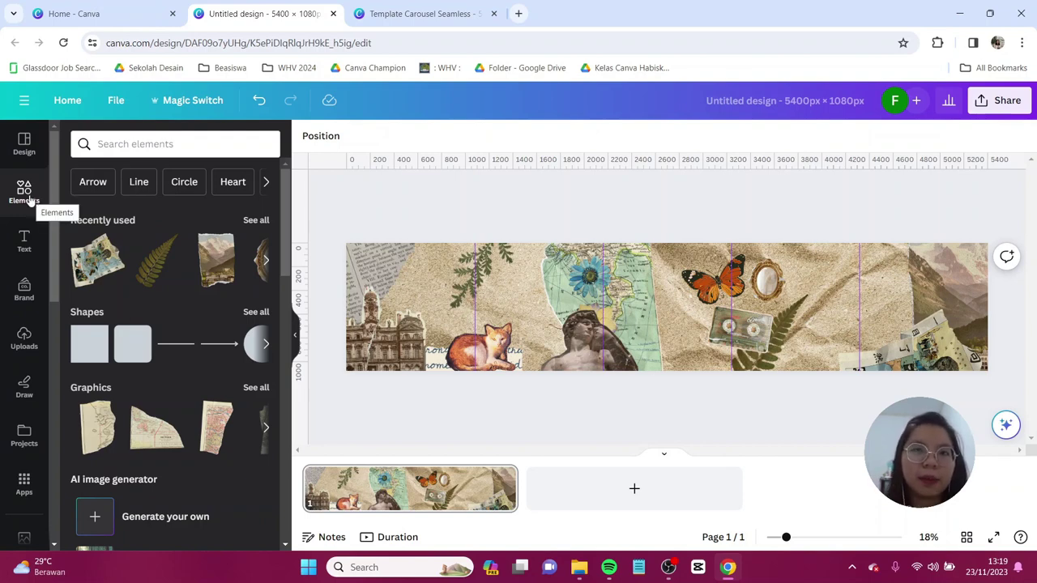
scroll(177, 267, "down", 5)
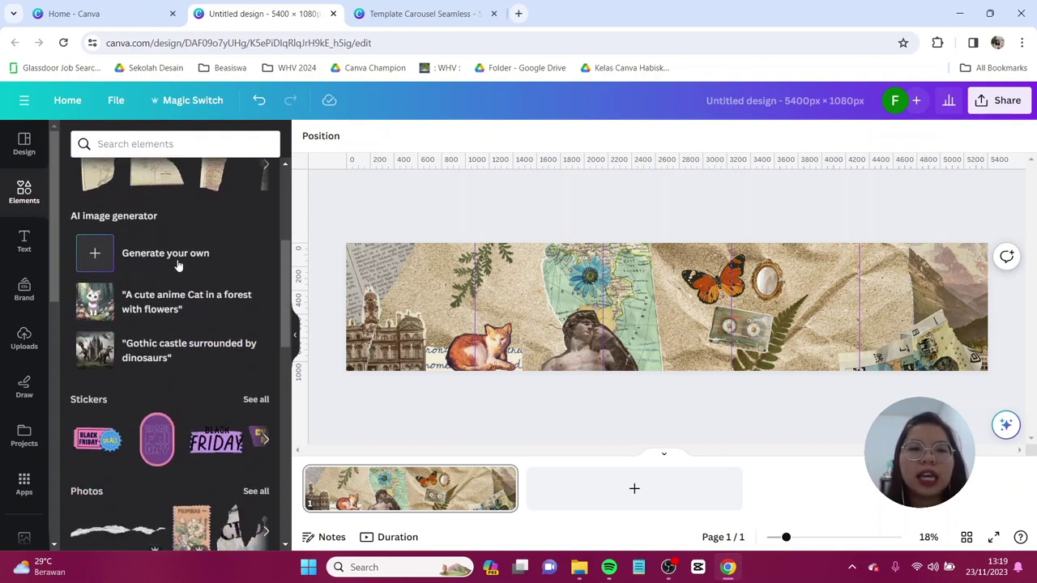
scroll(178, 264, "down", 6)
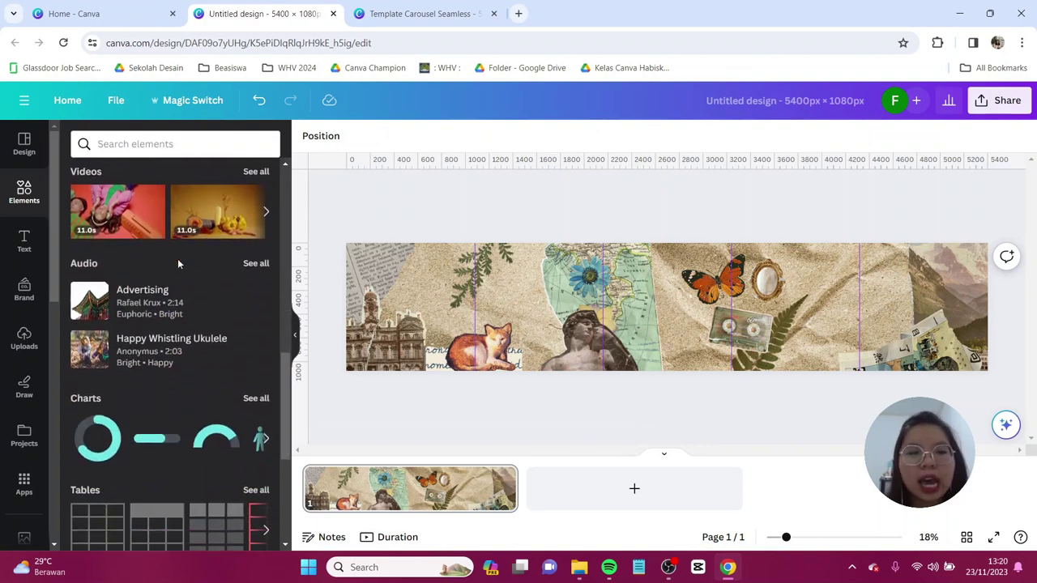
scroll(178, 264, "down", 1)
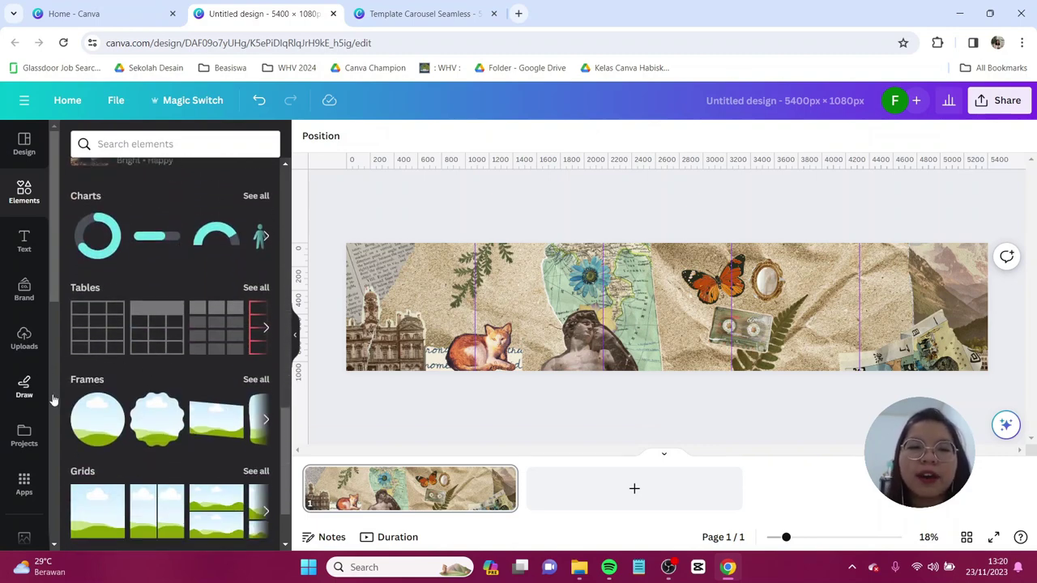
left_click(263, 380)
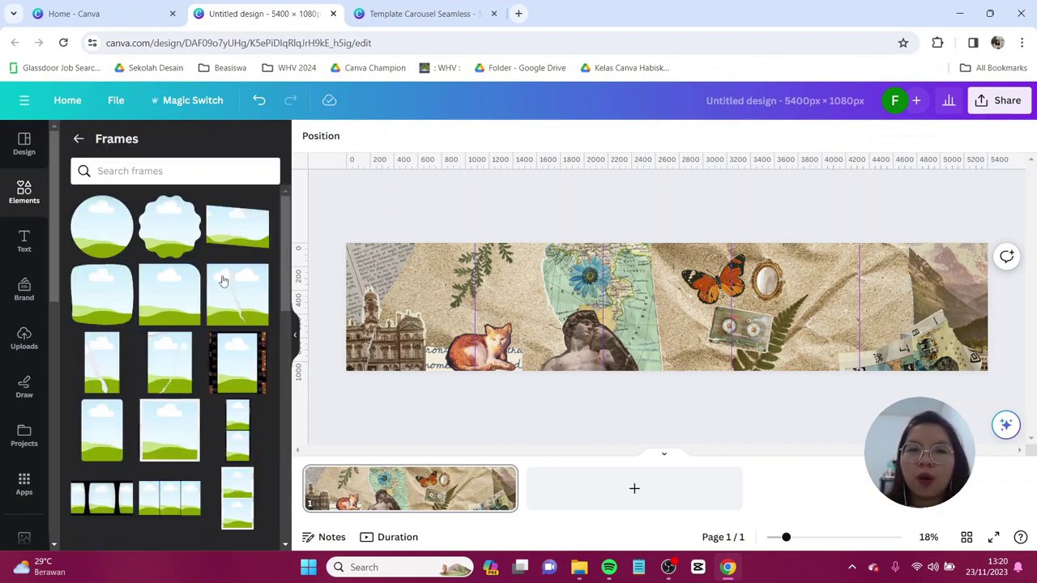
left_click(193, 172)
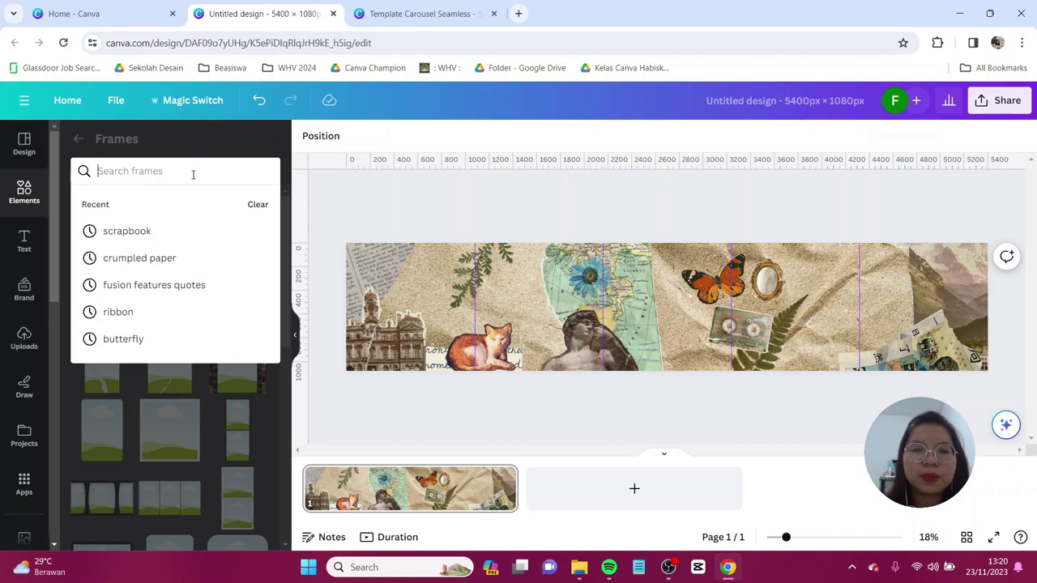
type("scrapb")
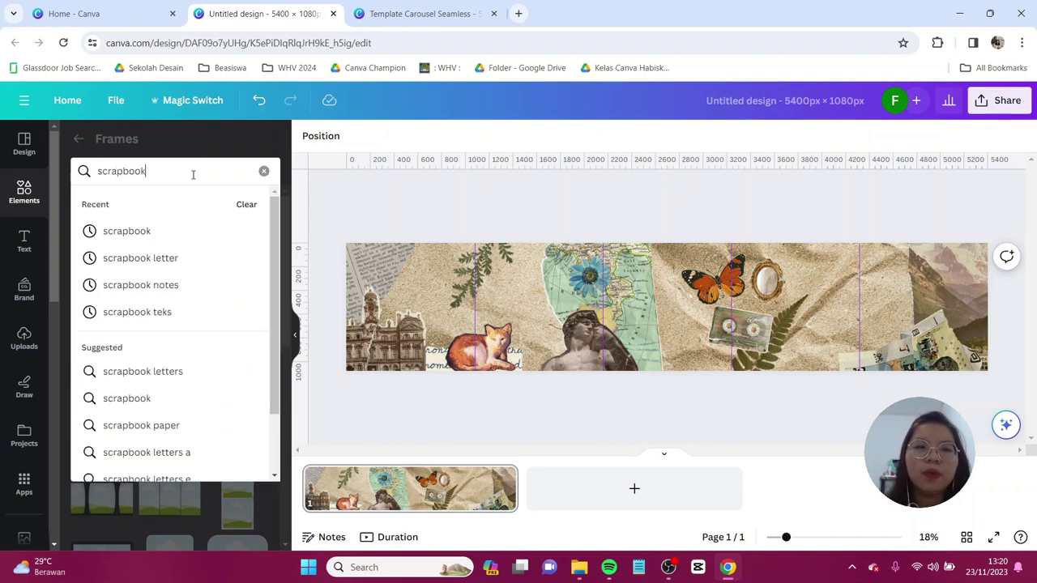
type("ook")
key("Return")
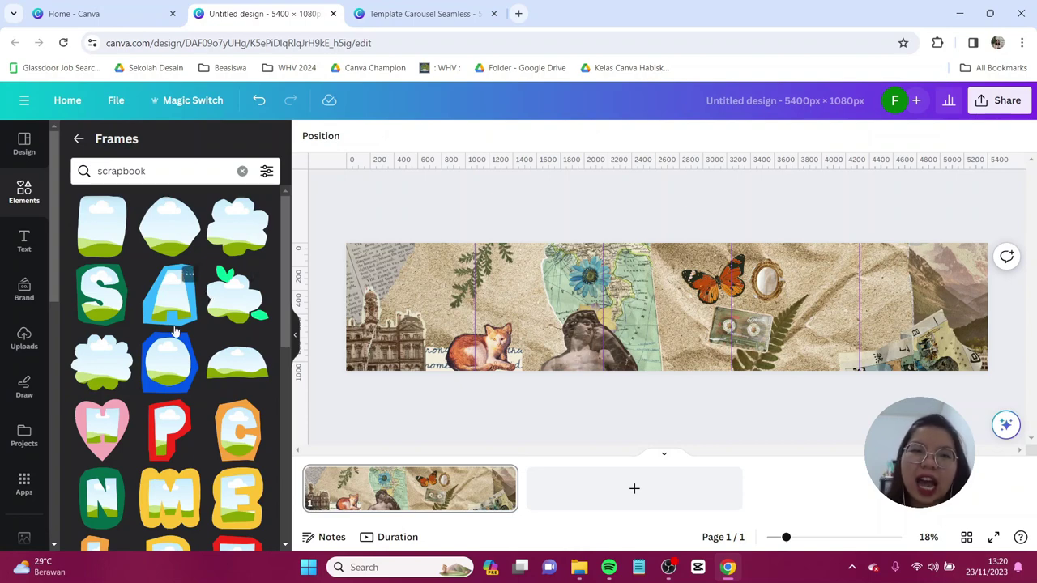
Insert the scalloped cloud frame on the first slide, enlarged to about 841 × 760 px, and send it behind the building, fox and leaf sprig
left_click(113, 367)
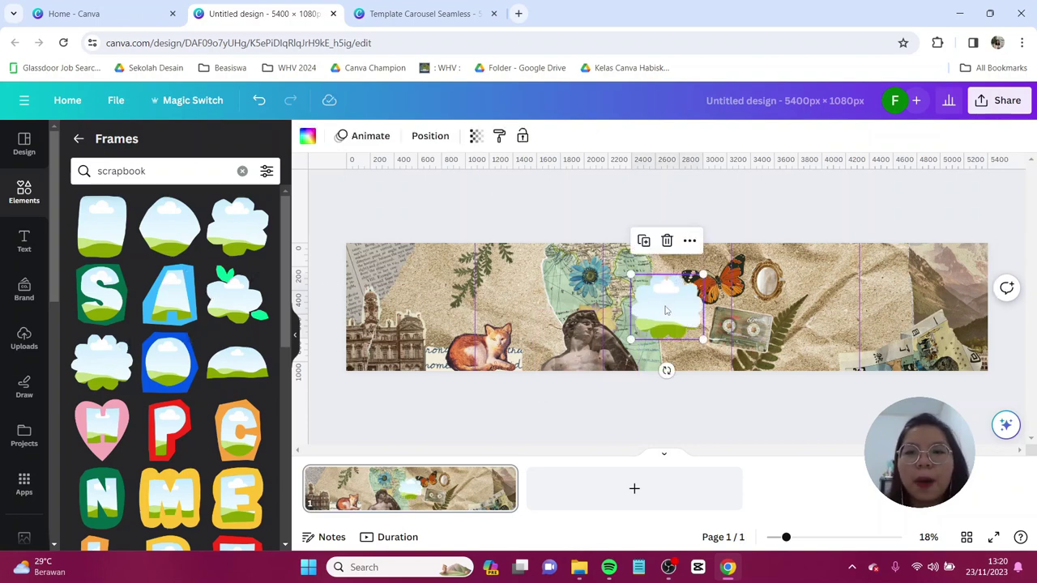
left_click_drag(668, 306, 517, 288)
left_click_drag(437, 286, 401, 290)
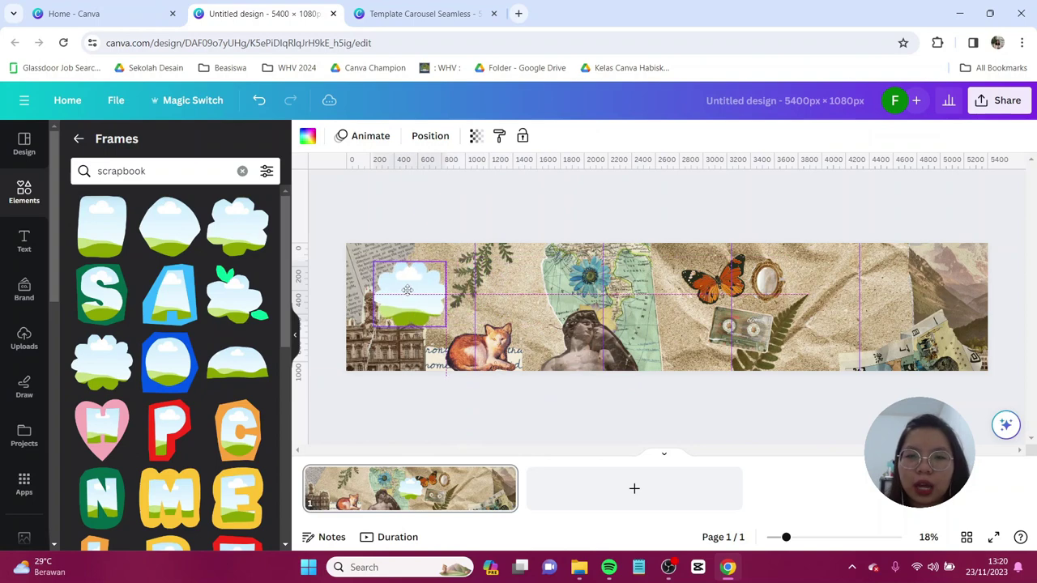
left_click_drag(444, 323, 442, 302)
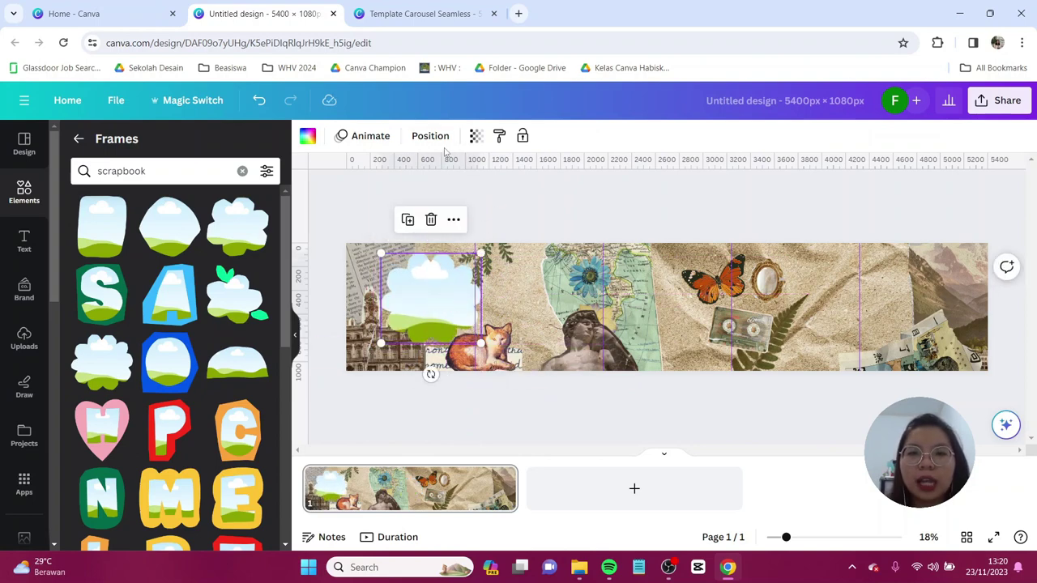
left_click(430, 136)
left_click(217, 180)
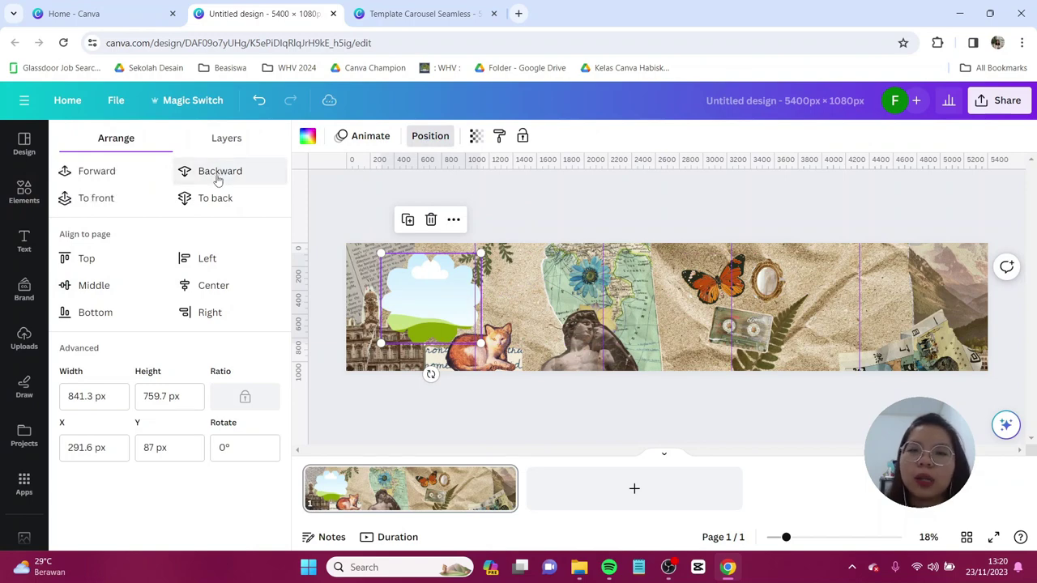
left_click(217, 180)
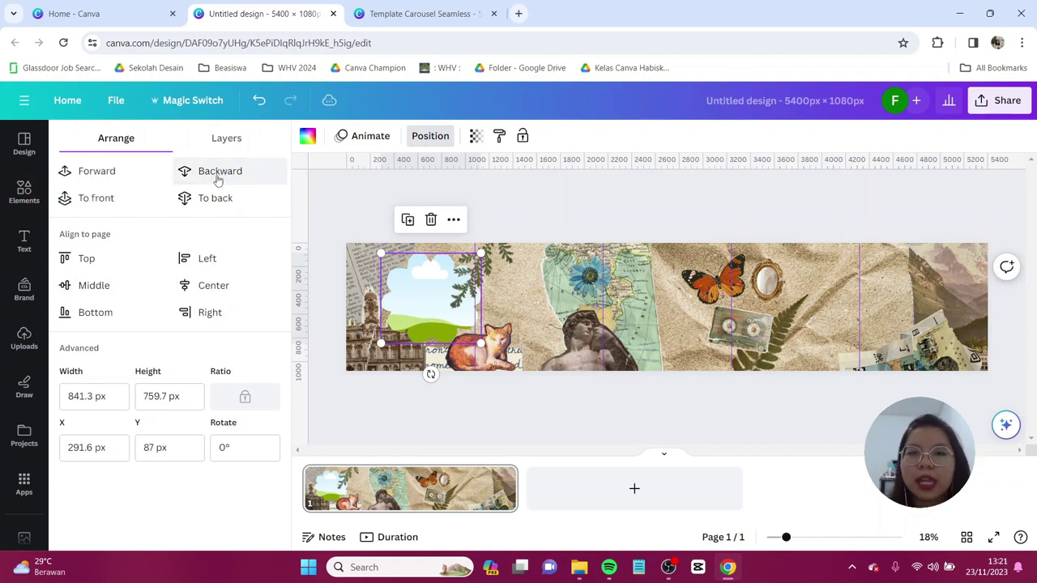
Move the leaf sprig at the first guide slightly up and right so it overlaps the edge of the scalloped frame
left_click(477, 277)
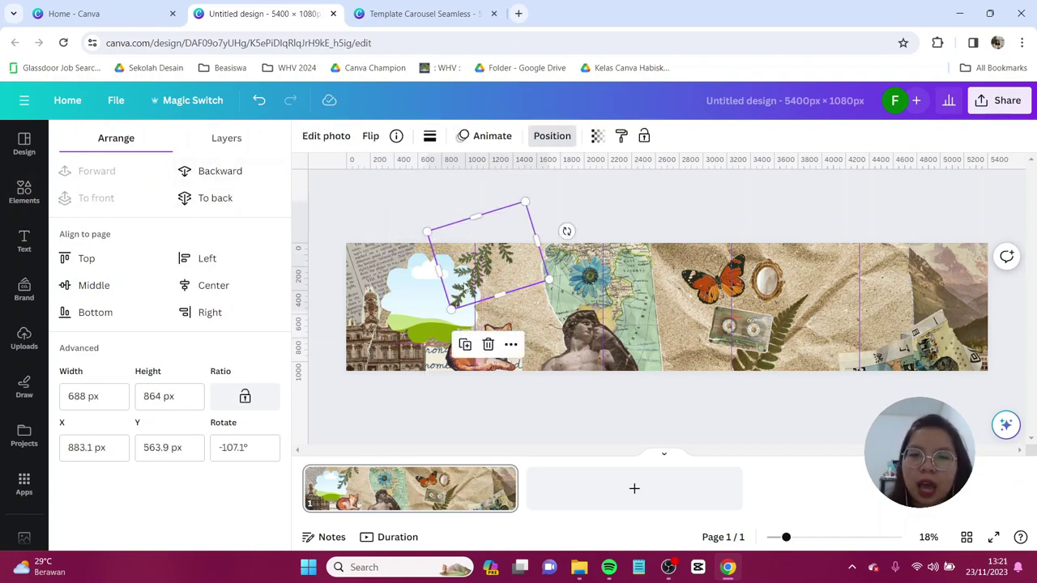
mouse_move(476, 277)
left_mouse_down()
mouse_move(490, 276)
mouse_move(472, 269)
left_mouse_up()
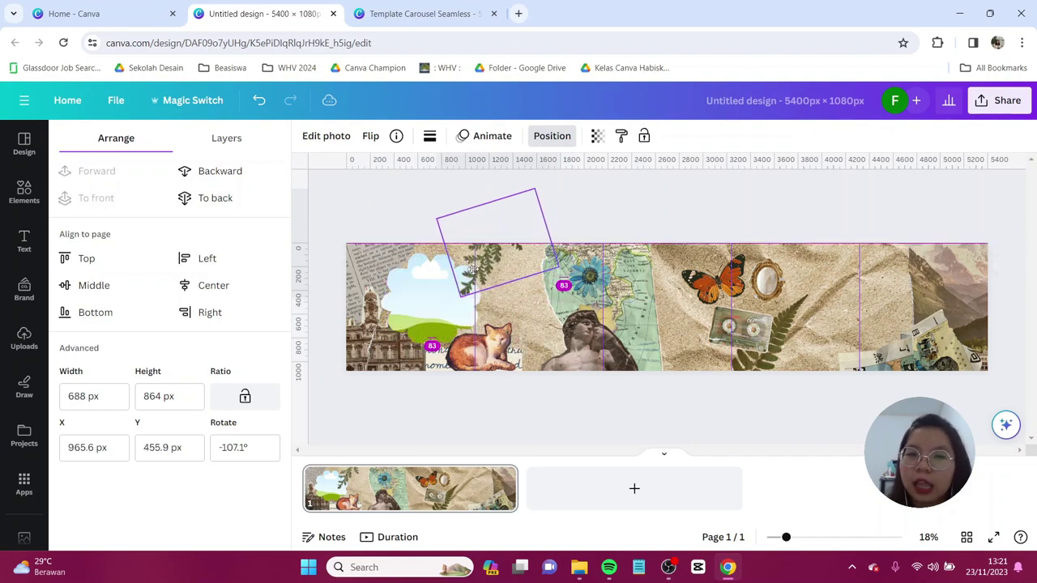
left_click(355, 206)
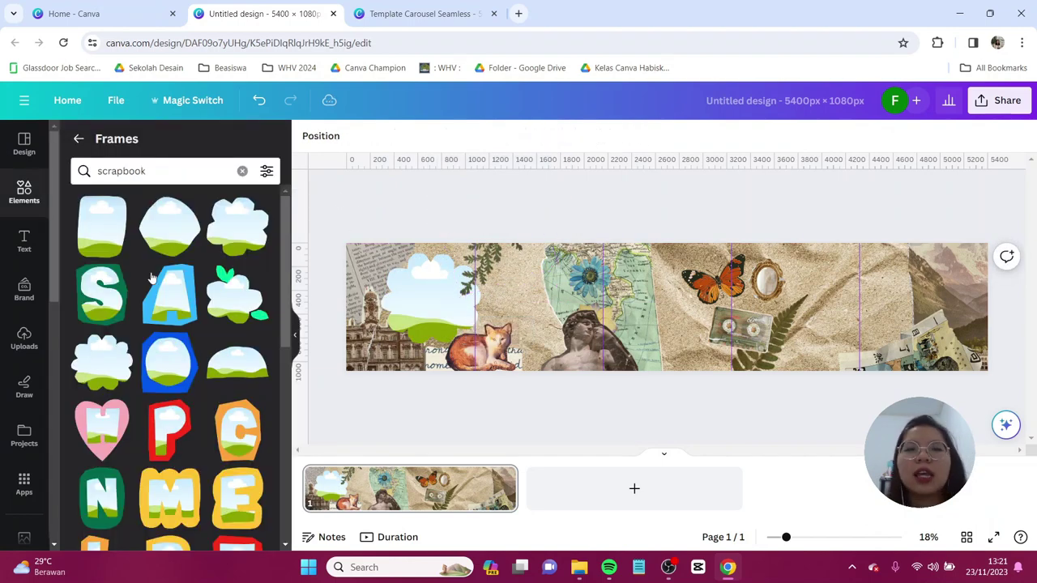
Insert the rounded rectangular frame on the second slide, sized about 698 × 877 px, and send it behind the fox, statue and blue flower
left_click(115, 249)
left_click_drag(665, 304, 530, 289)
mouse_move(558, 322)
left_mouse_down()
mouse_move(590, 360)
mouse_move(580, 339)
mouse_move(550, 333)
left_mouse_up()
left_click(430, 135)
left_click(243, 173)
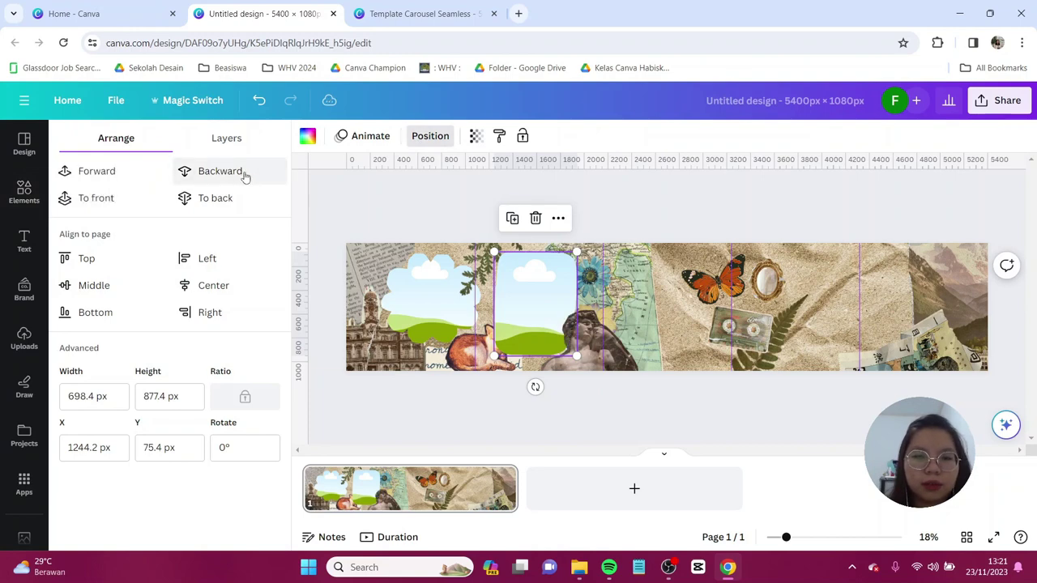
left_click(262, 176)
left_click(263, 178)
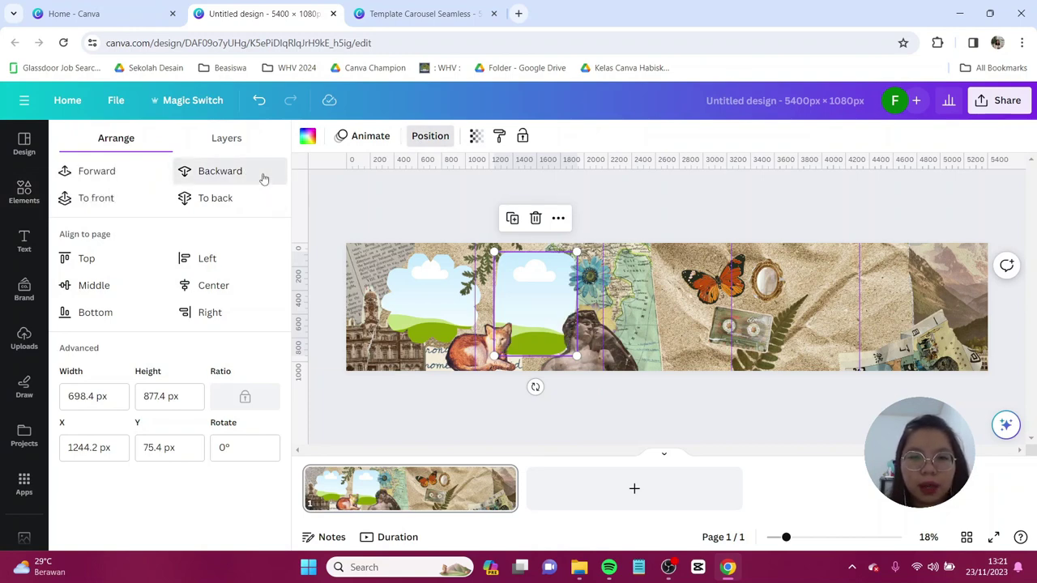
left_click(700, 210)
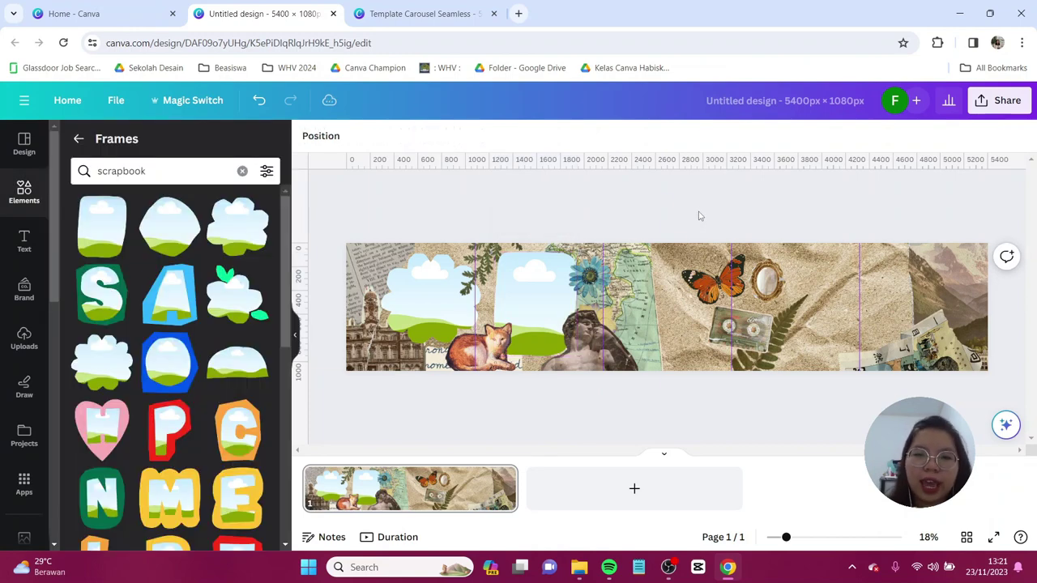
Insert the irregular stacked-cloud frame from the scrapbook results on the third slide, enlarged to nearly fill the slide beside the butterfly and cassette
scroll(237, 370, "down", 4)
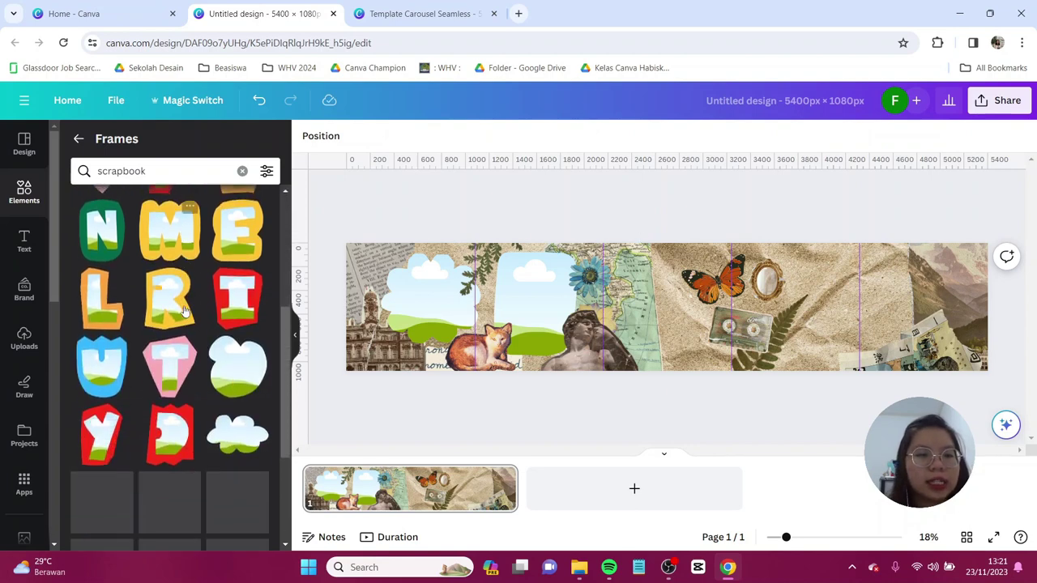
scroll(237, 370, "down", 3)
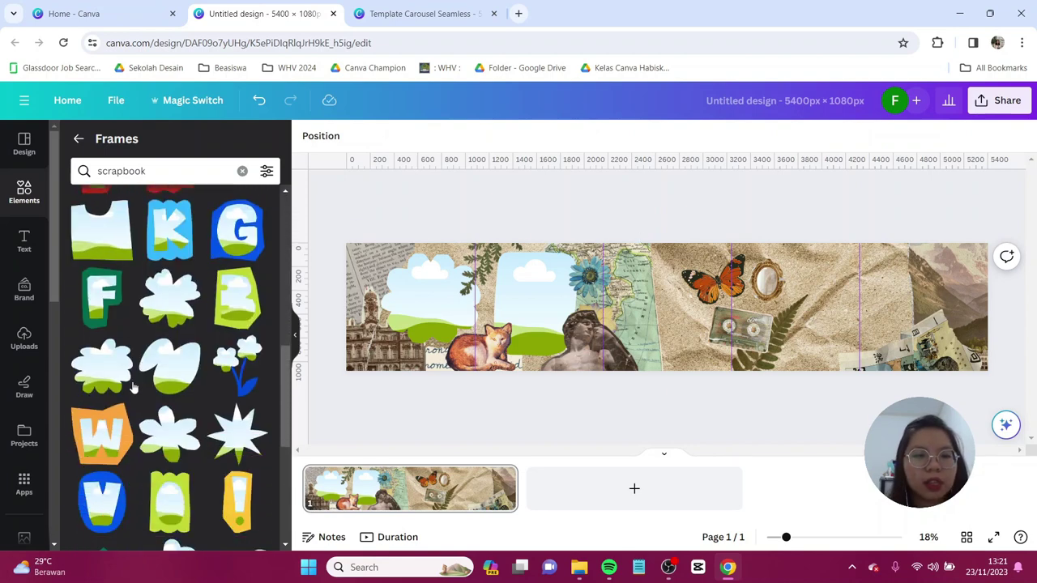
scroll(180, 379, "down", 4)
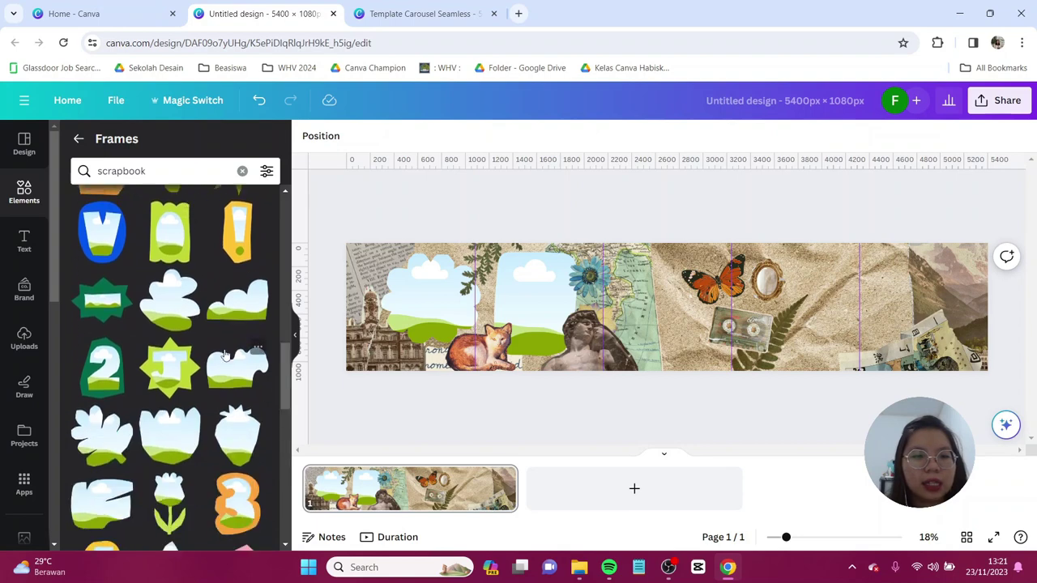
left_click(170, 304)
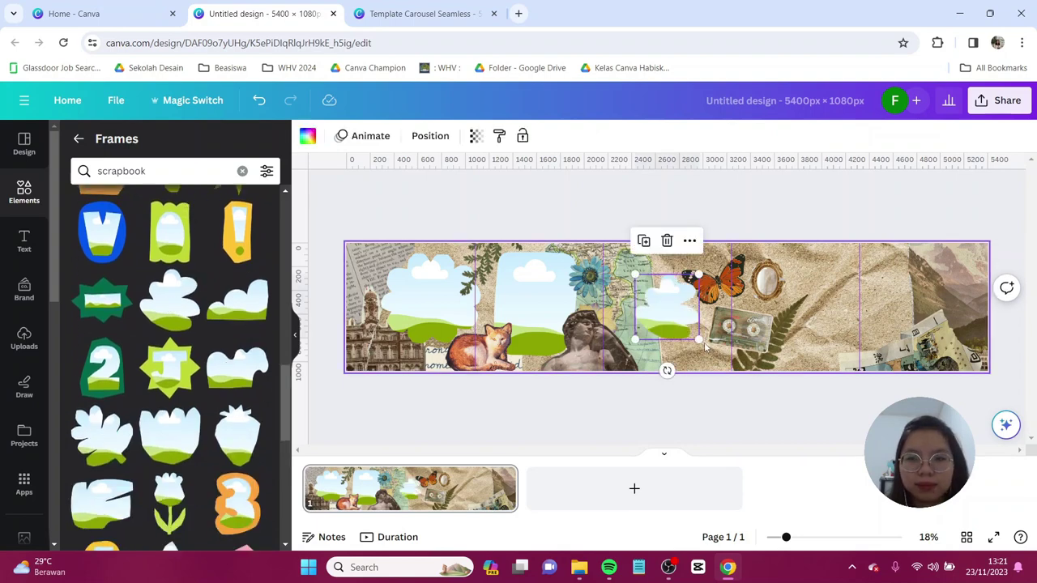
left_click_drag(698, 338, 735, 376)
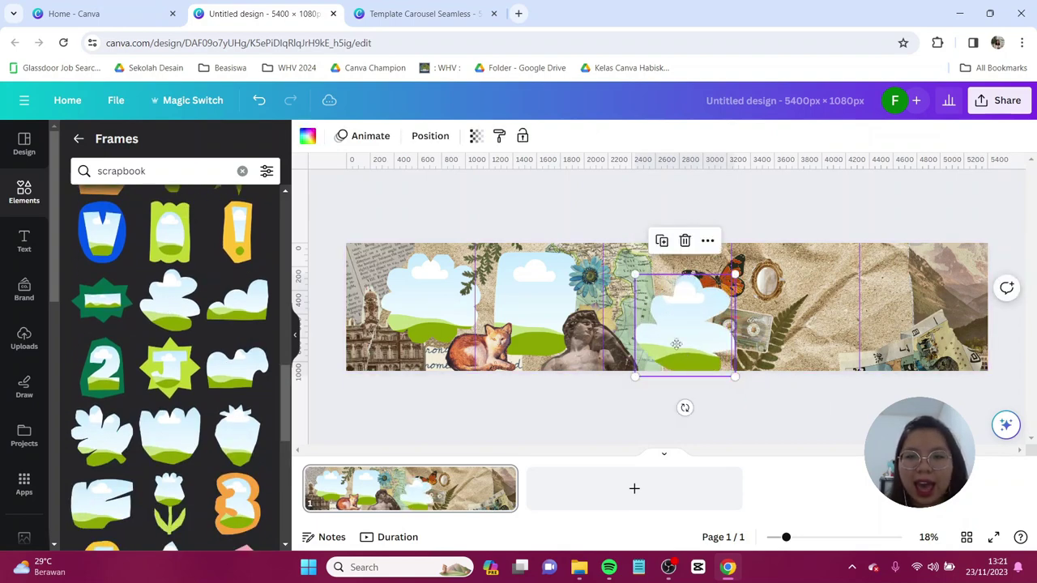
left_click_drag(676, 345, 661, 332)
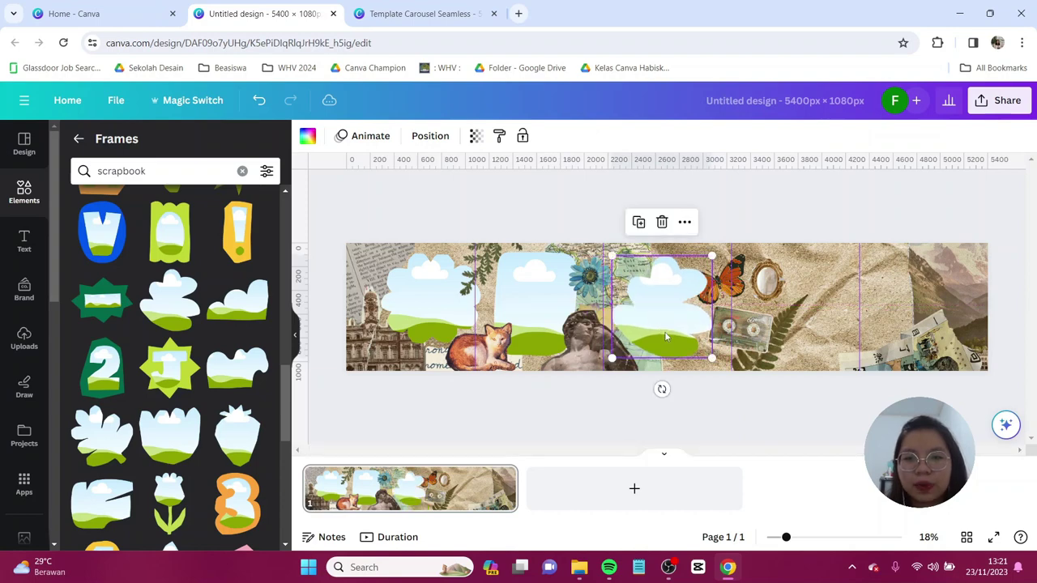
Move the butterfly slightly up and bring it in front of the third slide's cloud frame so it overlaps the edge
left_click(729, 279)
left_click_drag(730, 279, 744, 252)
left_click(552, 136)
left_click(95, 198)
left_click(638, 227)
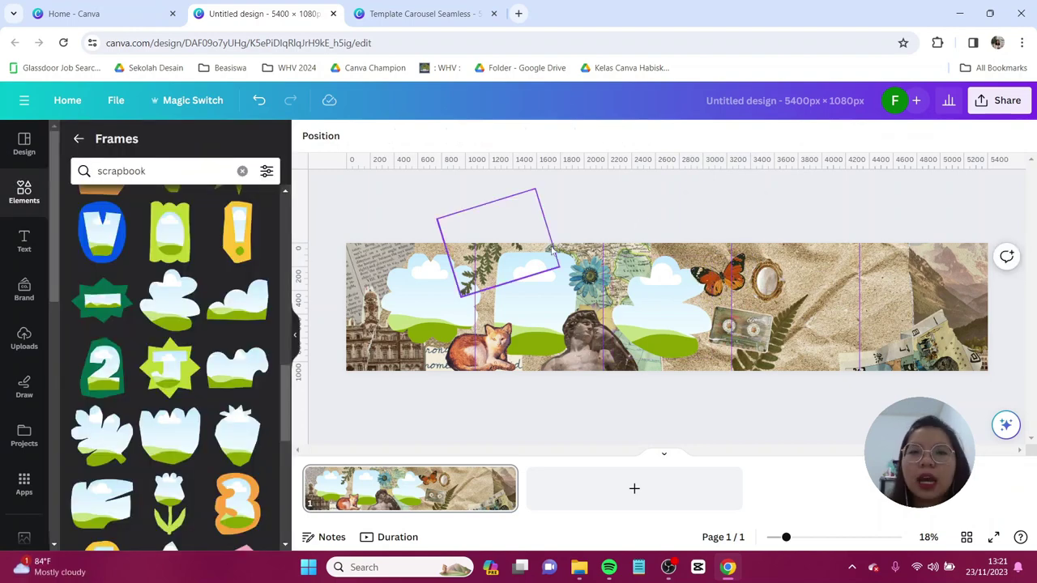
scroll(552, 250, "up", 2)
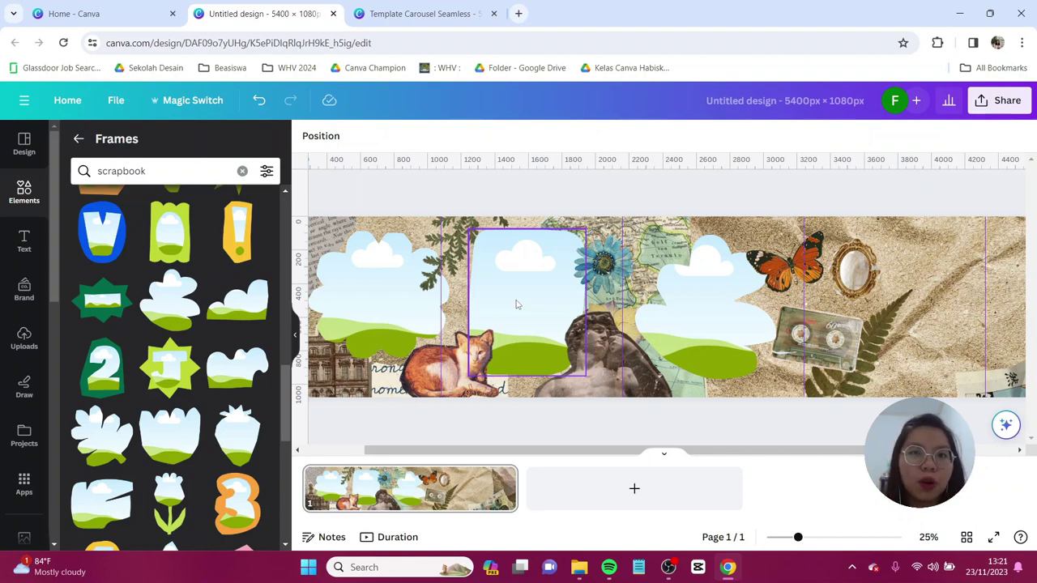
scroll(516, 304, "down", 3)
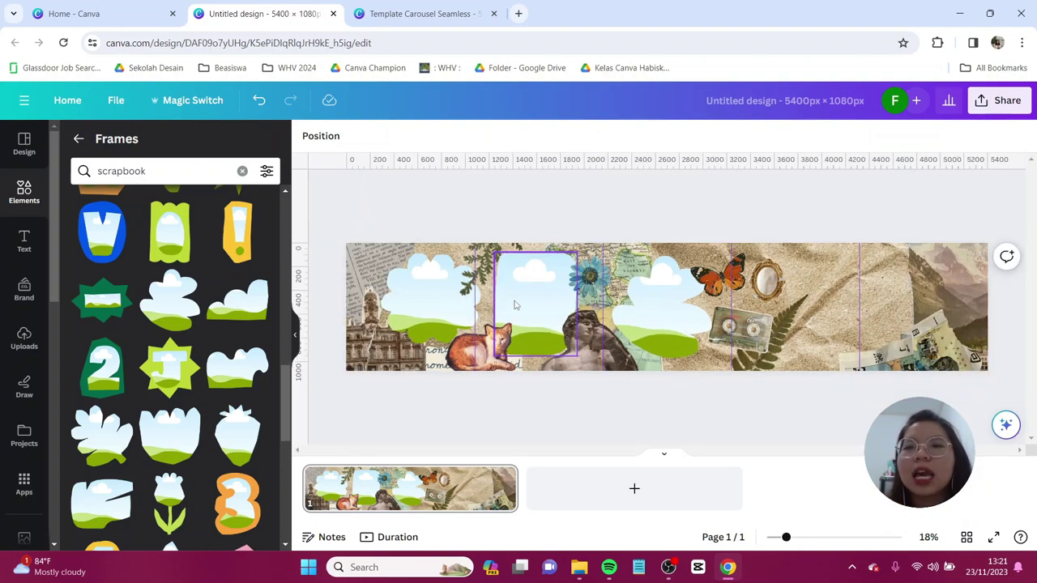
left_click_drag(830, 220, 879, 397)
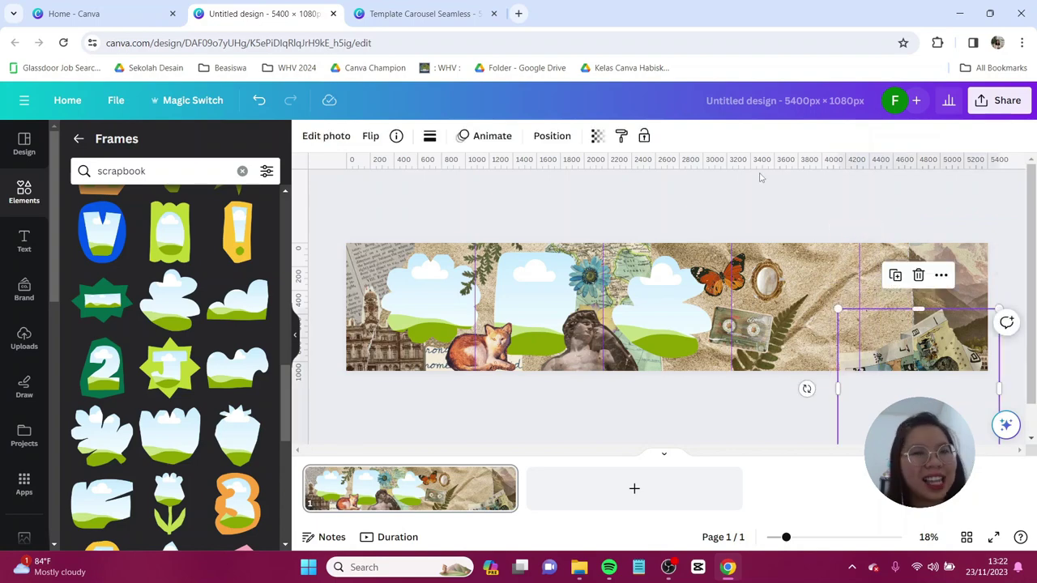
left_click(742, 202)
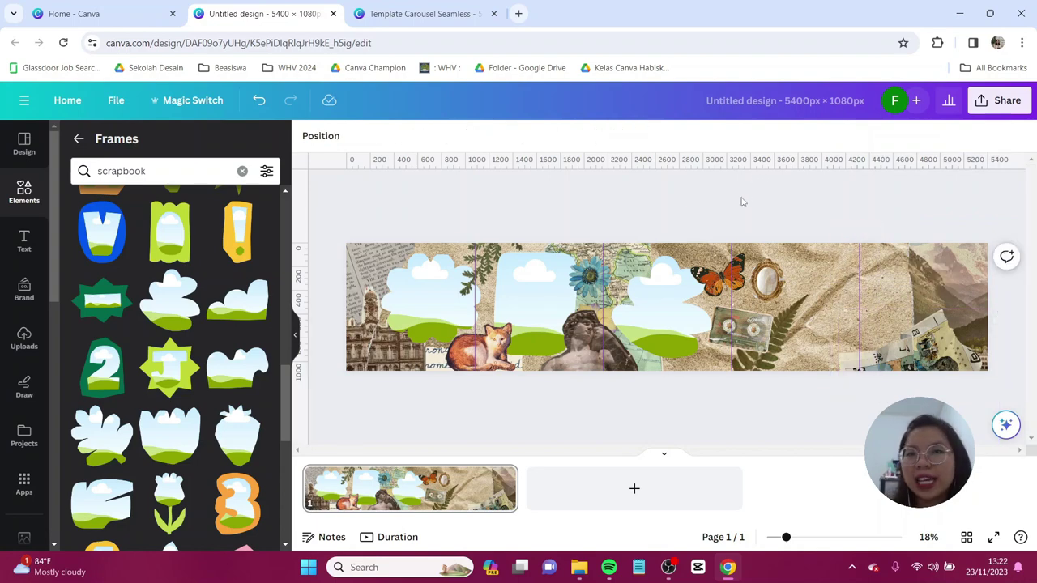
Insert the pomegranate-shaped frame on the fourth slide, enlarged to most of the slide's height and placed against the fourth guide
scroll(197, 362, "down", 4)
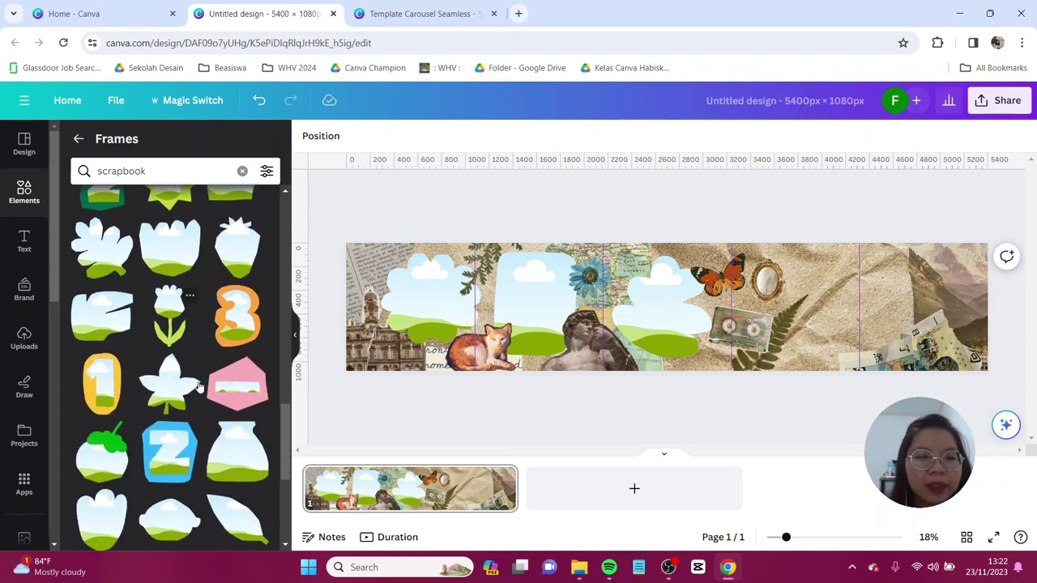
scroll(202, 383, "down", 2)
scroll(197, 366, "down", 1)
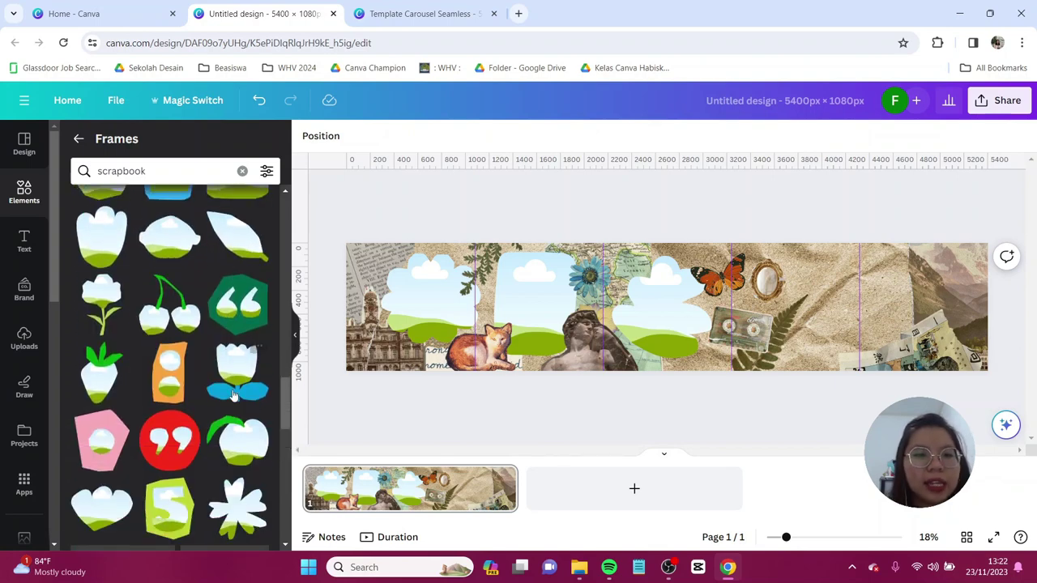
scroll(197, 366, "down", 4)
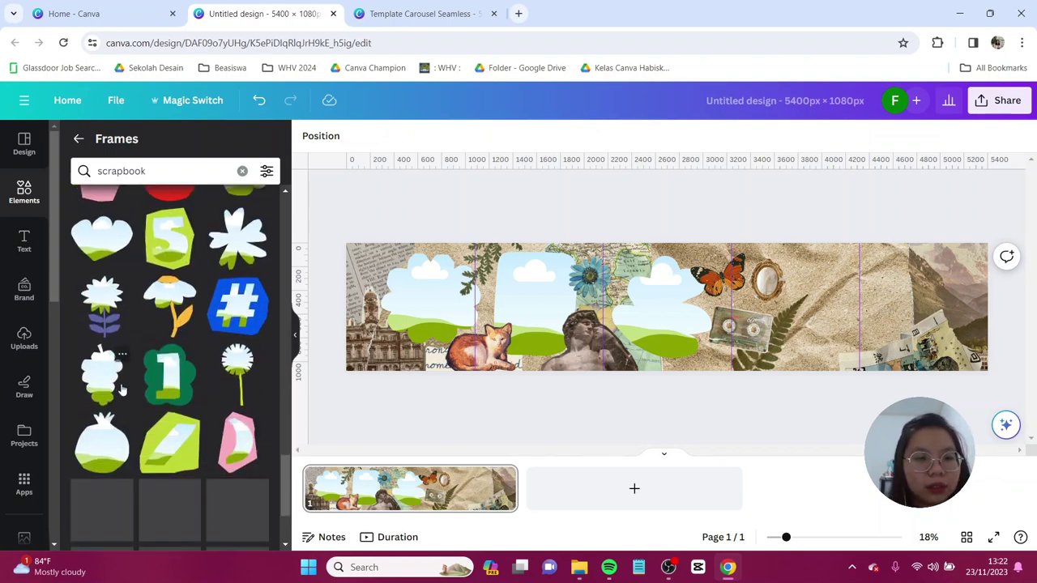
scroll(122, 403, "down", 2)
left_click(97, 318)
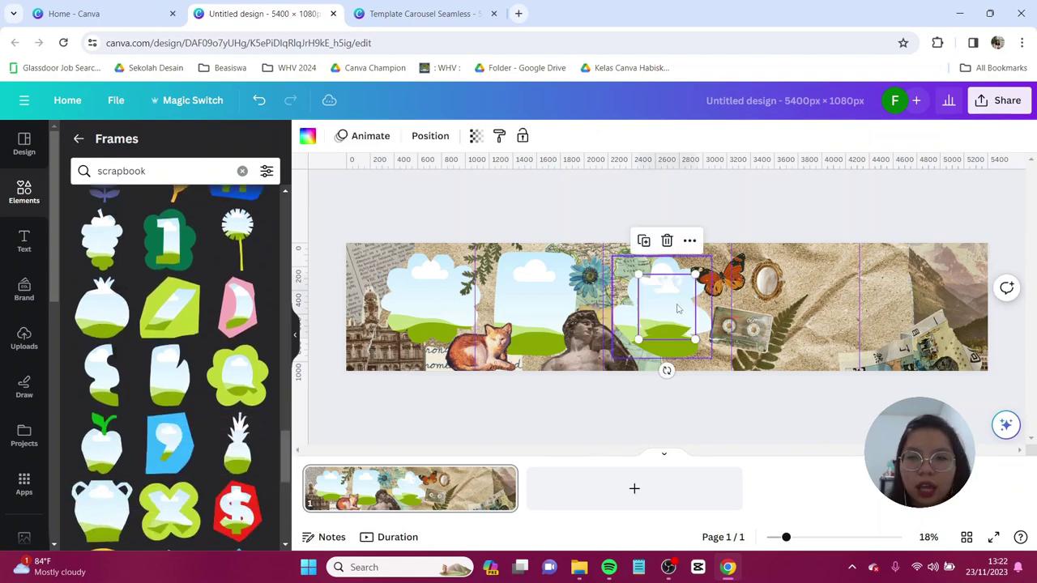
left_click_drag(661, 311, 826, 344)
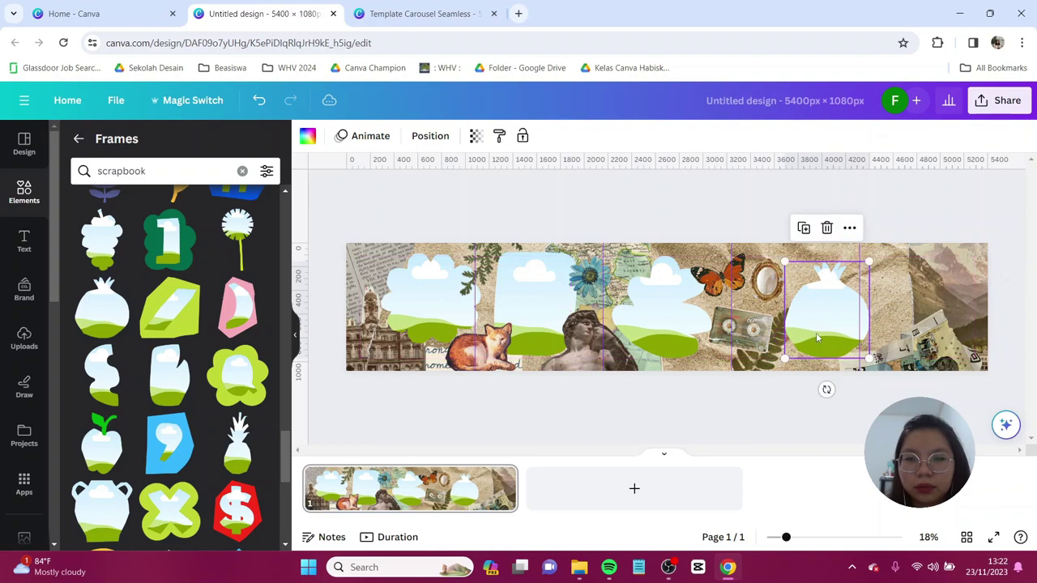
left_click(410, 207)
Insert the rounded kite-shaped frame on the fifth slide, enlarged and fitted in the area above the paper clippings
scroll(209, 457, "down", 10)
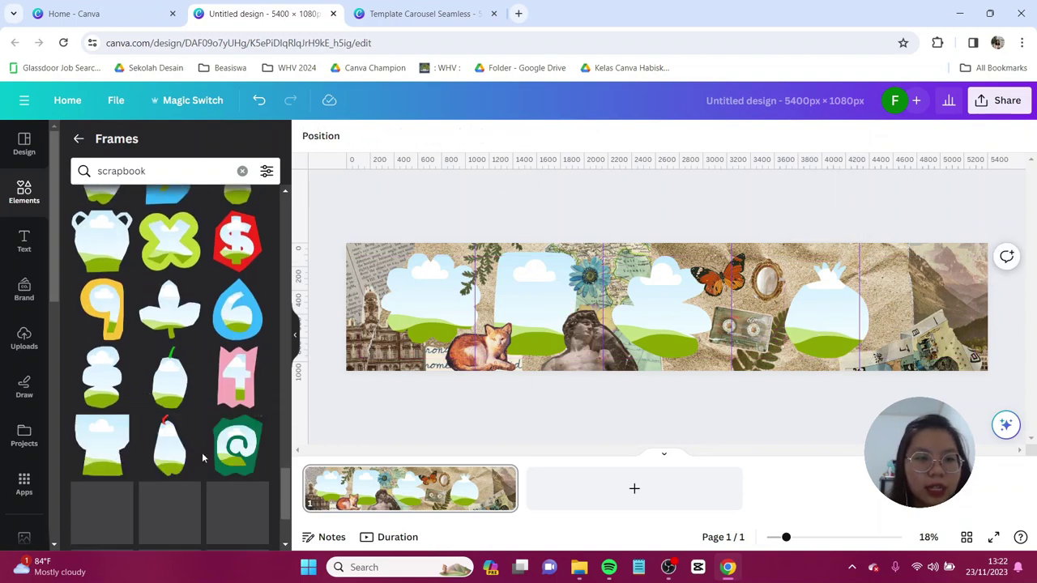
scroll(208, 456, "down", 5)
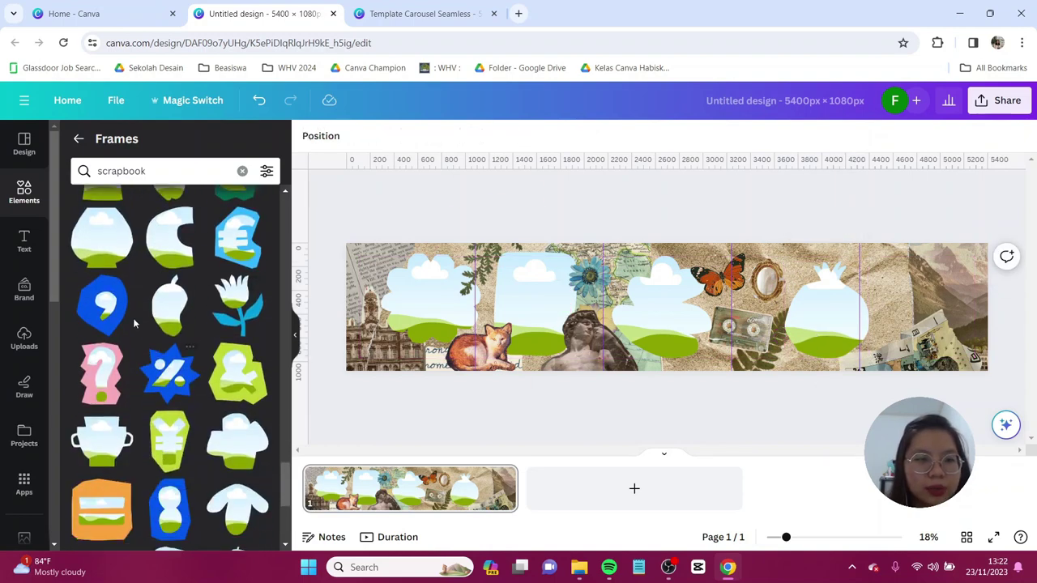
scroll(136, 326, "down", 6)
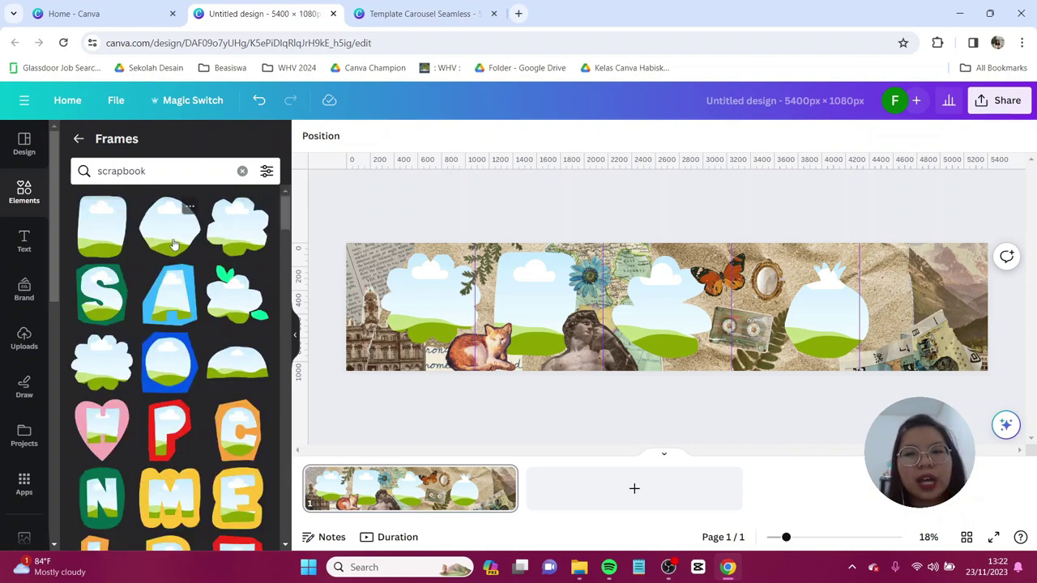
left_click(173, 245)
left_click_drag(667, 312, 972, 353)
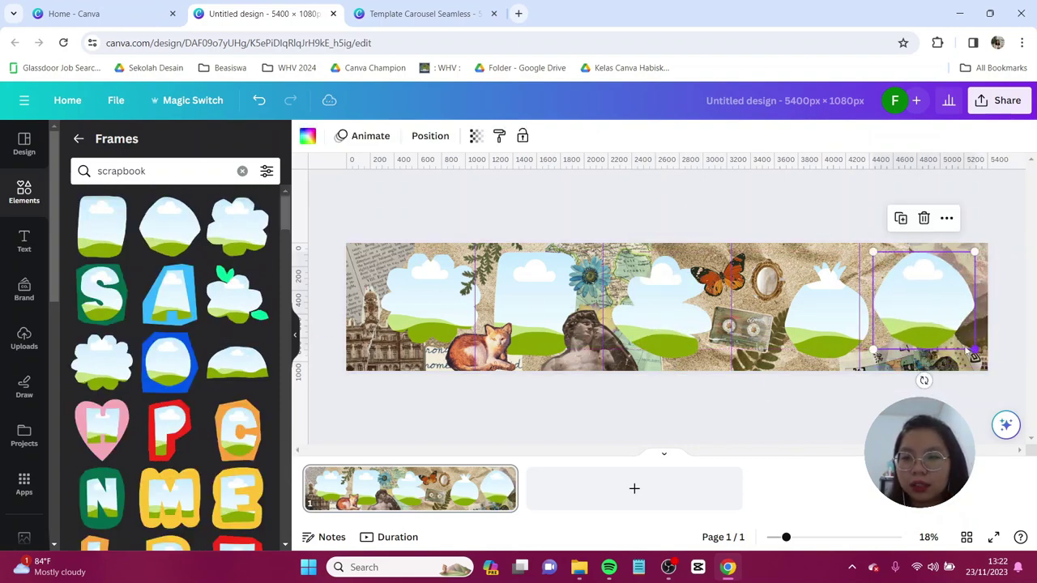
mouse_move(973, 253)
left_mouse_down()
mouse_move(966, 270)
mouse_move(974, 257)
left_mouse_up()
left_click(810, 252)
left_click(754, 215)
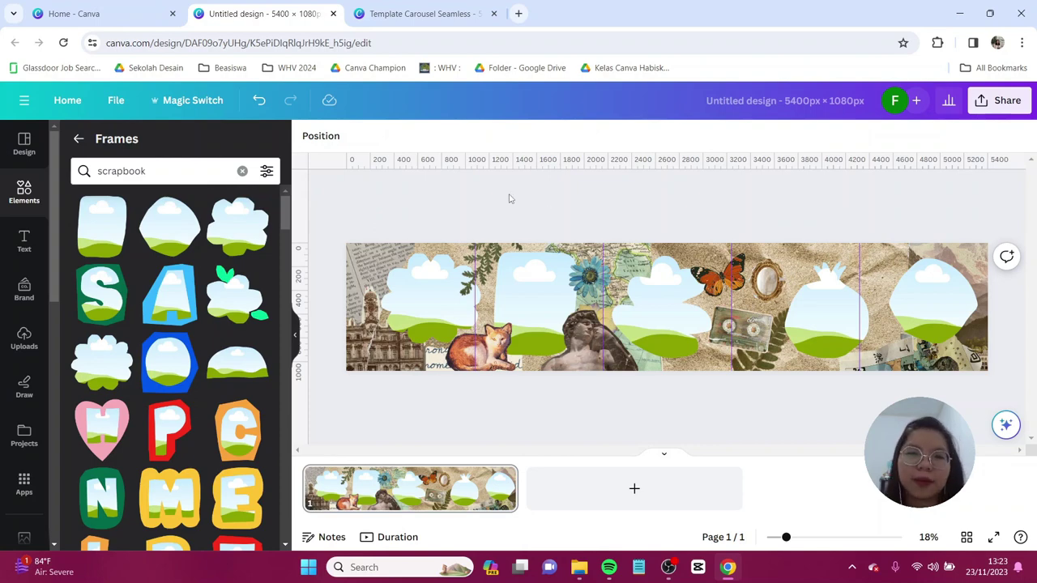
Search the elements library for "inspirational" and limit the results to graphics
left_click(14, 203)
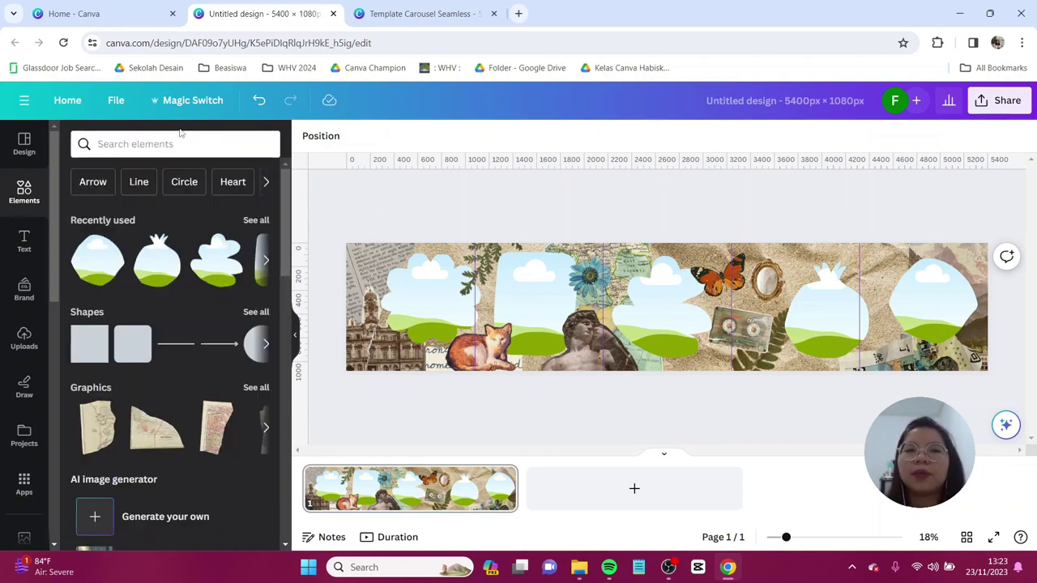
left_click(170, 144)
type("i")
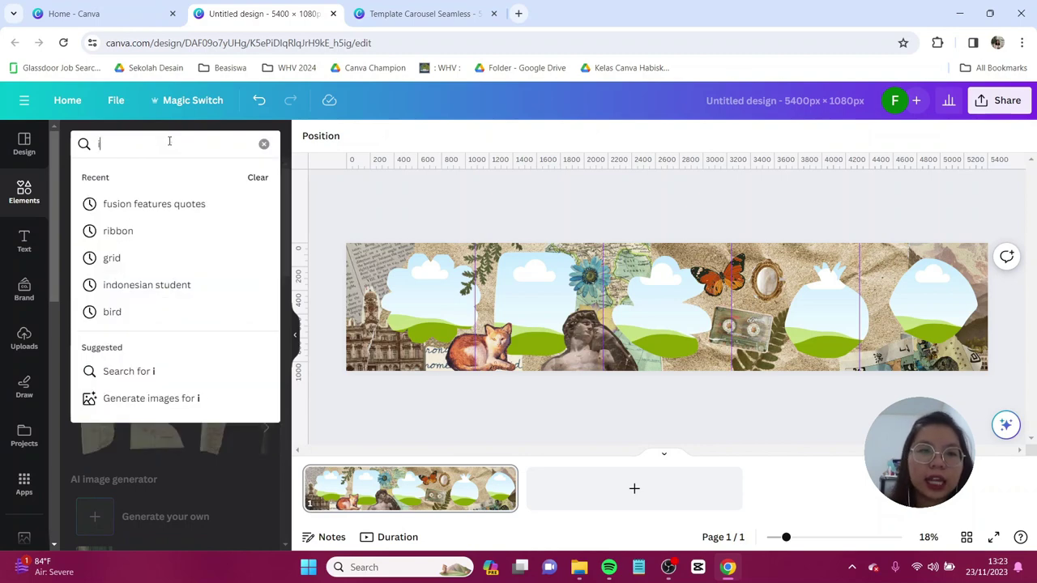
type("nspirat")
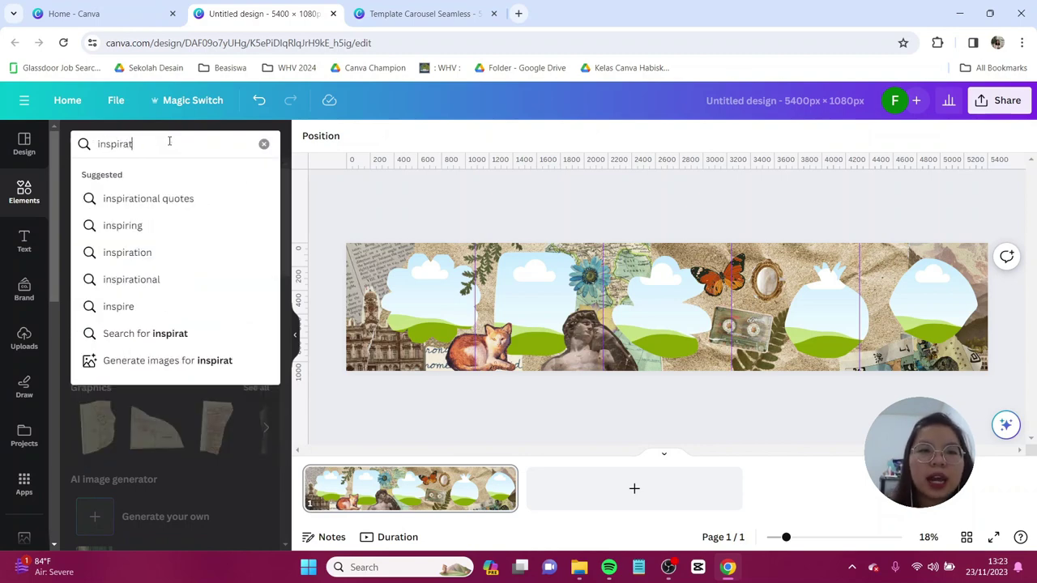
type("ional")
key("Return")
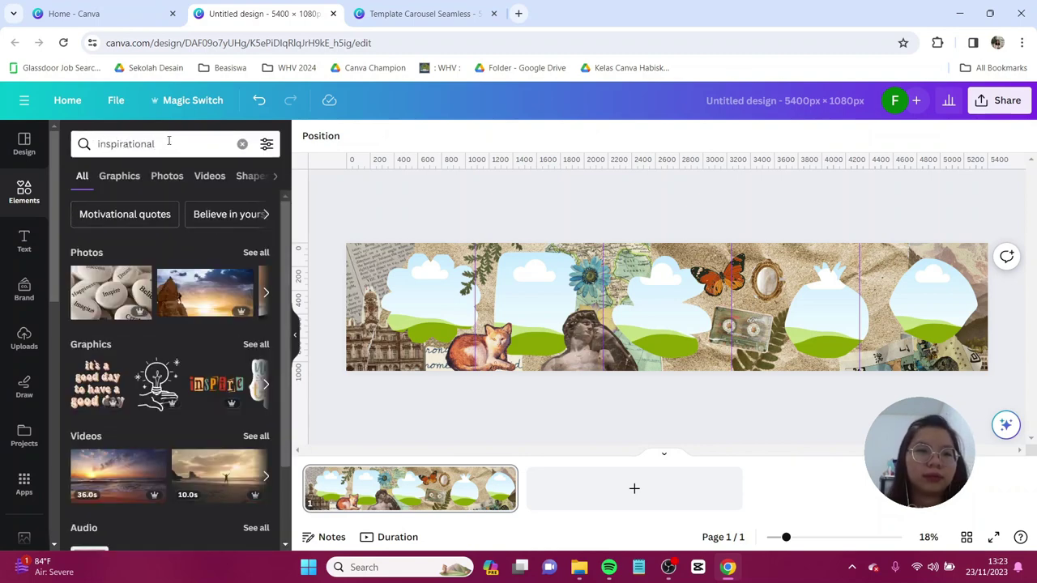
left_click(119, 182)
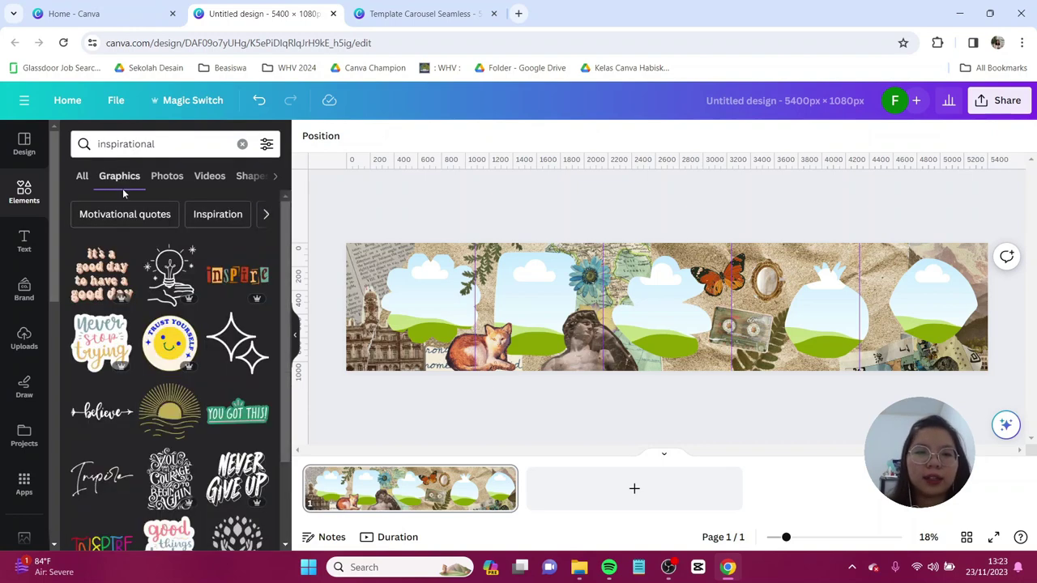
Insert the "live your dream" lettering sticker on the first slide, overlapping the cloud frame's left edge above the building
scroll(162, 323, "down", 3)
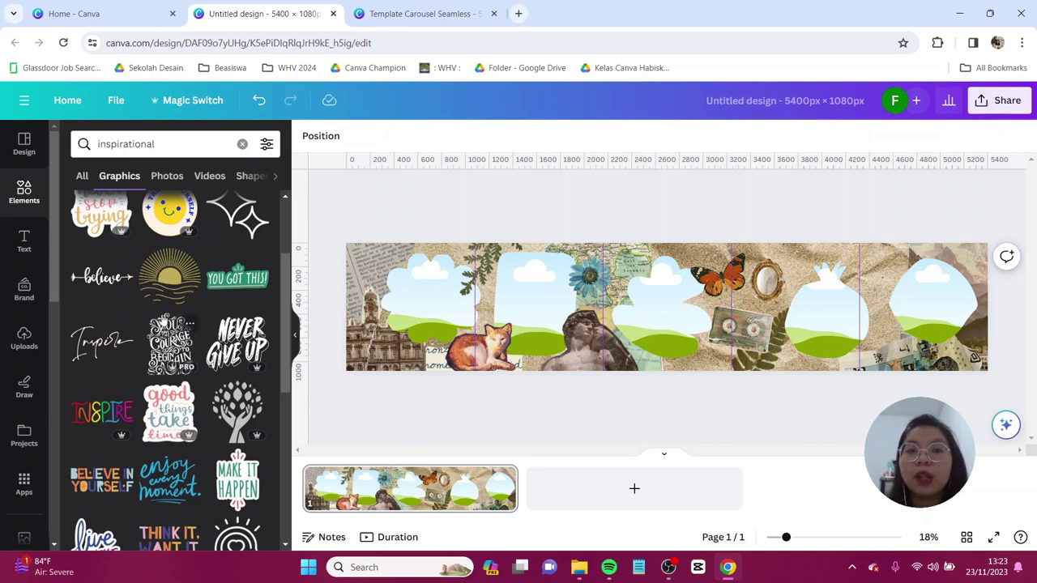
scroll(170, 340, "down", 5)
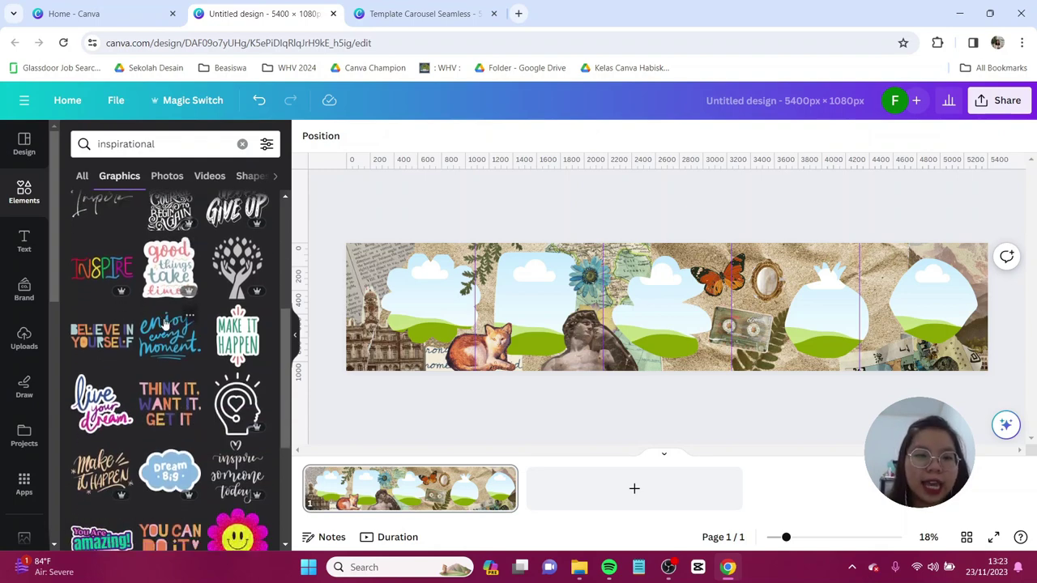
left_click(102, 344)
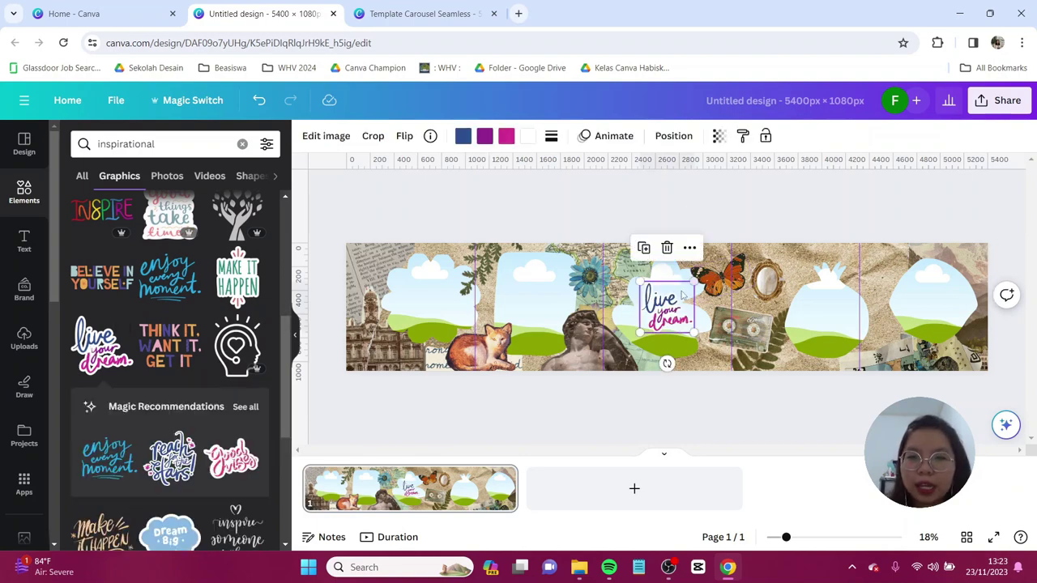
left_click_drag(678, 316, 398, 321)
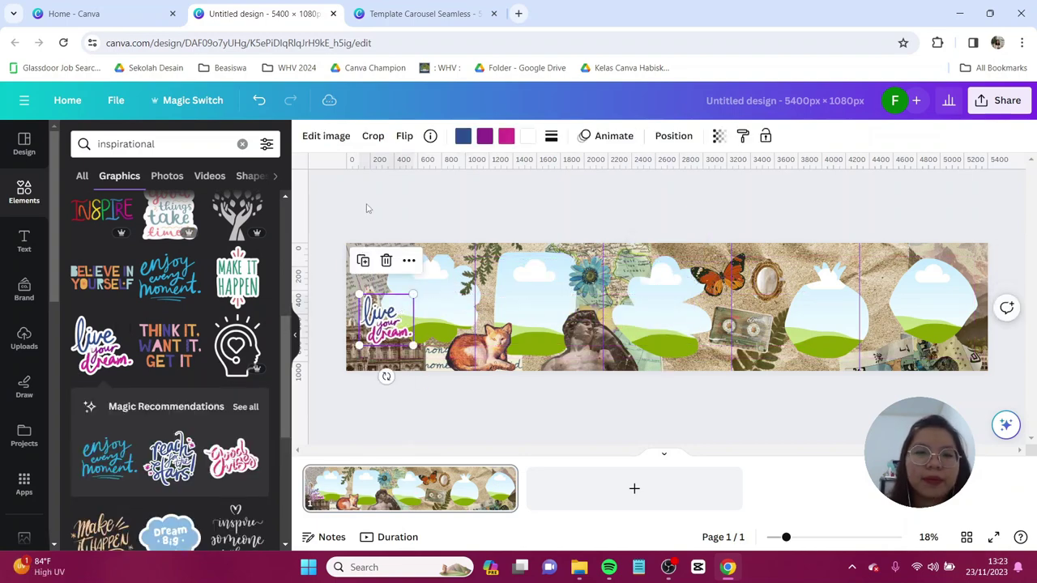
left_click(294, 441)
Open all graphics recommended for the sticker and insert "Learning is fun", reduced in size, below the cloud frame at the third slide's lower right
left_click(247, 408)
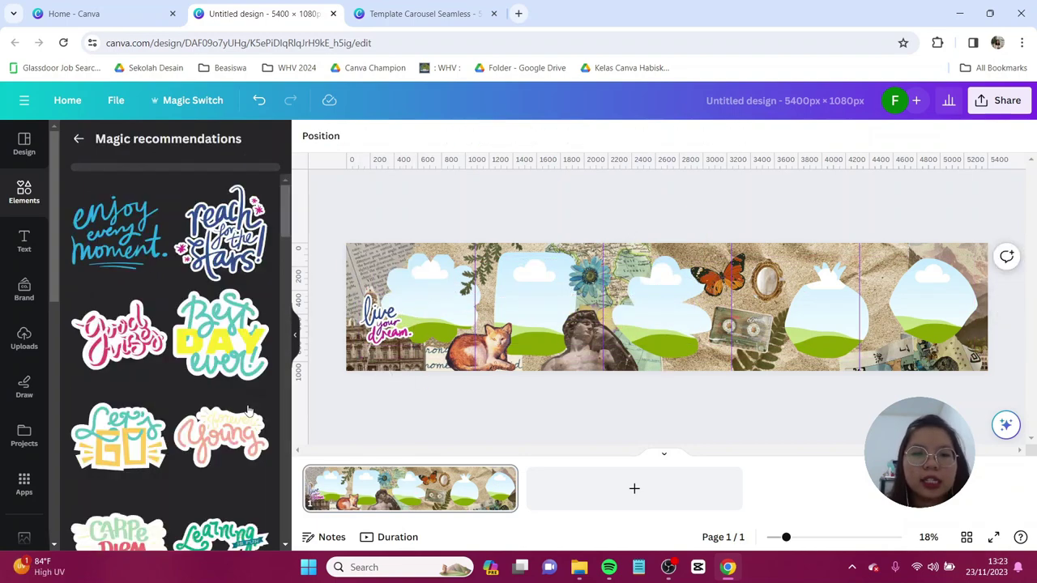
scroll(207, 322, "down", 5)
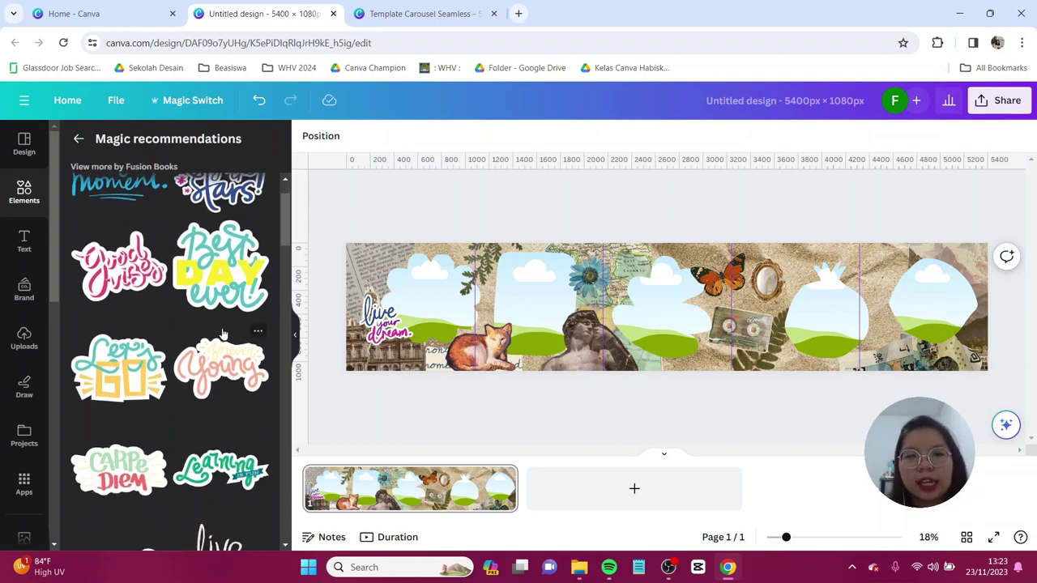
left_click(243, 334)
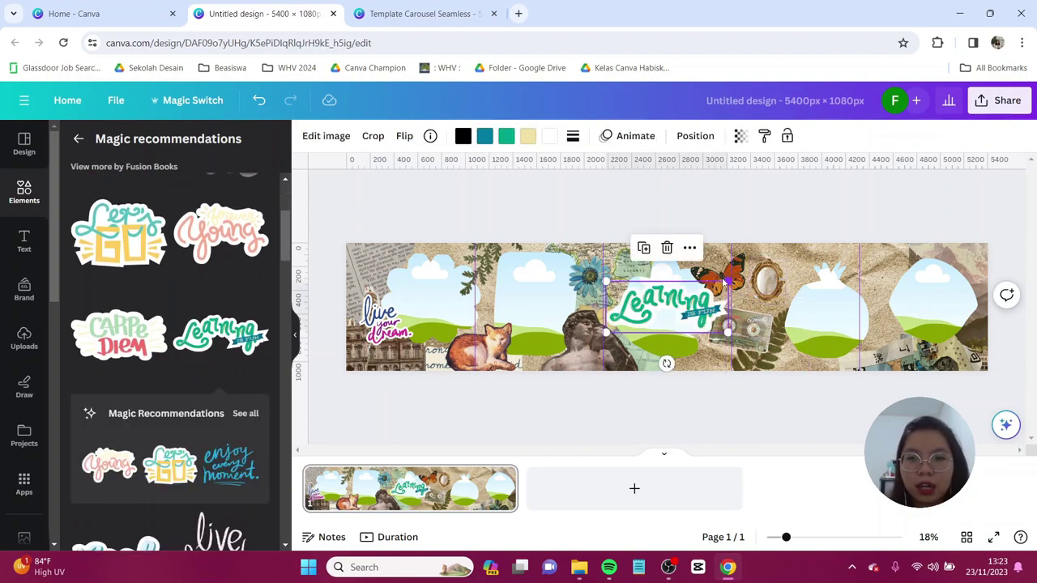
left_click_drag(721, 269, 702, 358)
left_click(358, 215)
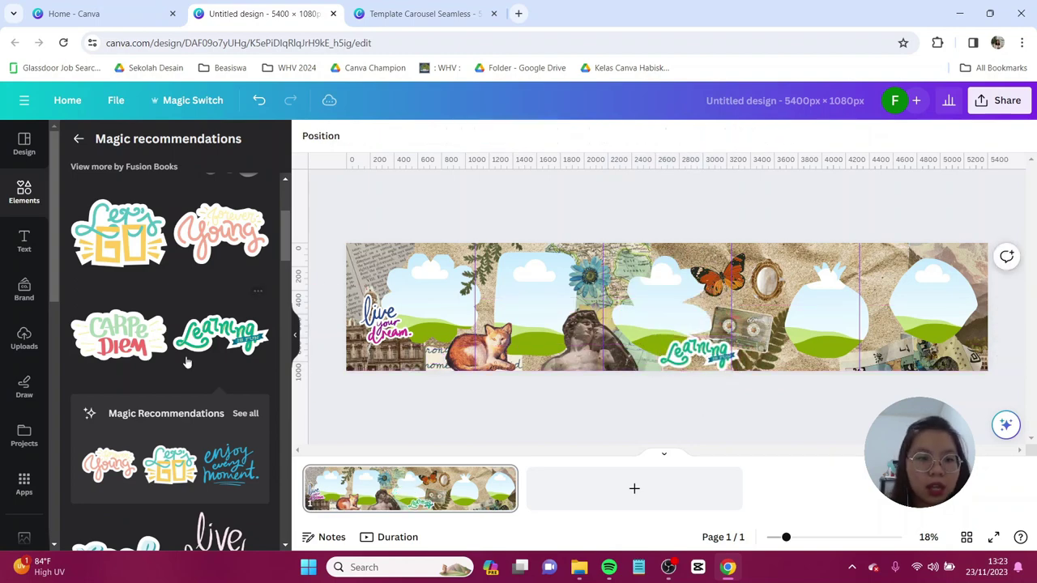
Insert the "Say cheese" lettering sticker on the fourth slide, between the gold mirror and the photo frame's upper left edge
scroll(190, 360, "down", 5)
scroll(205, 366, "down", 5)
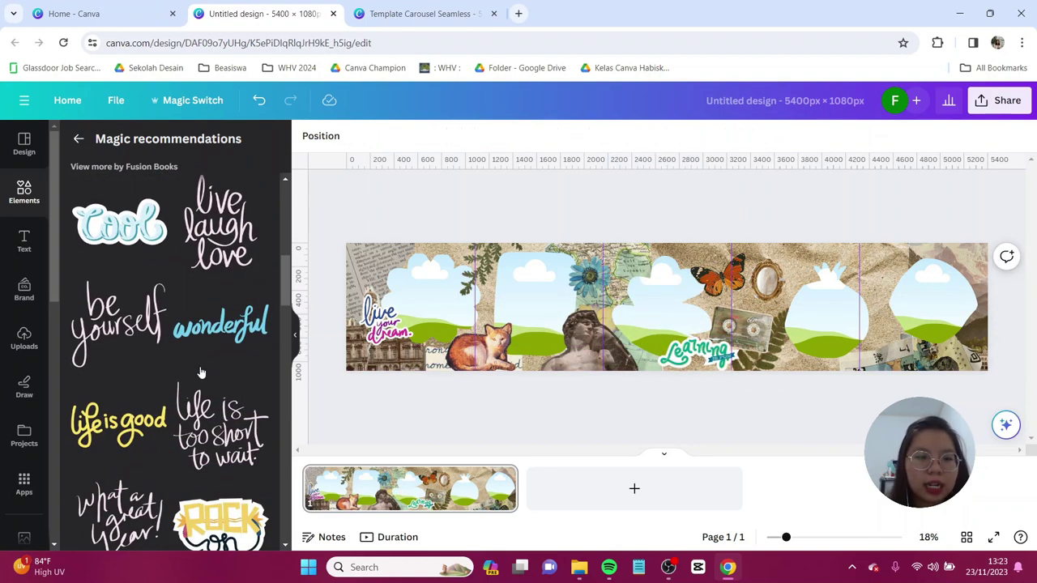
scroll(155, 410, "down", 3)
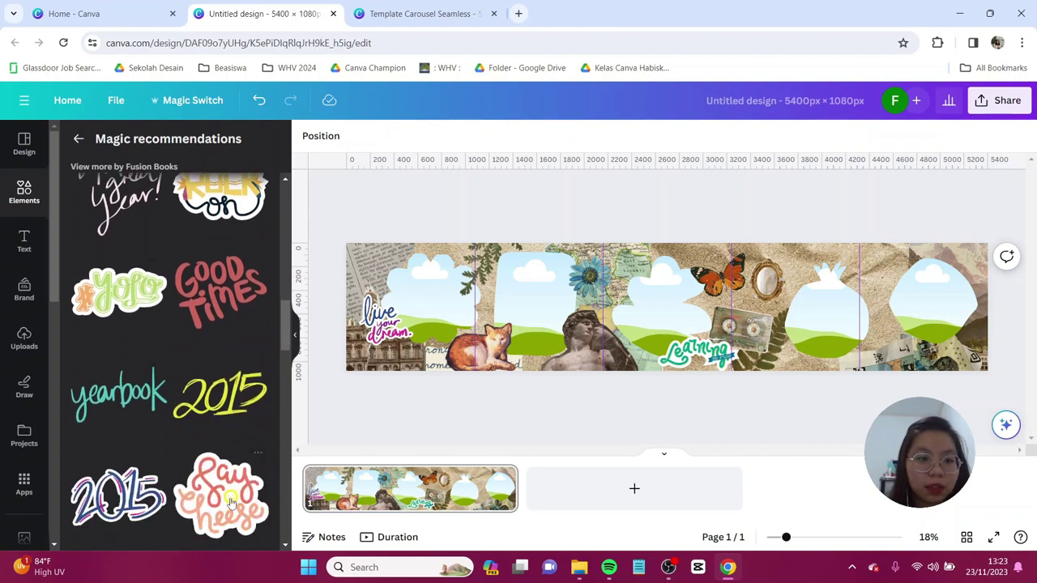
left_click(233, 501)
left_click_drag(666, 308, 753, 301)
left_click(800, 225)
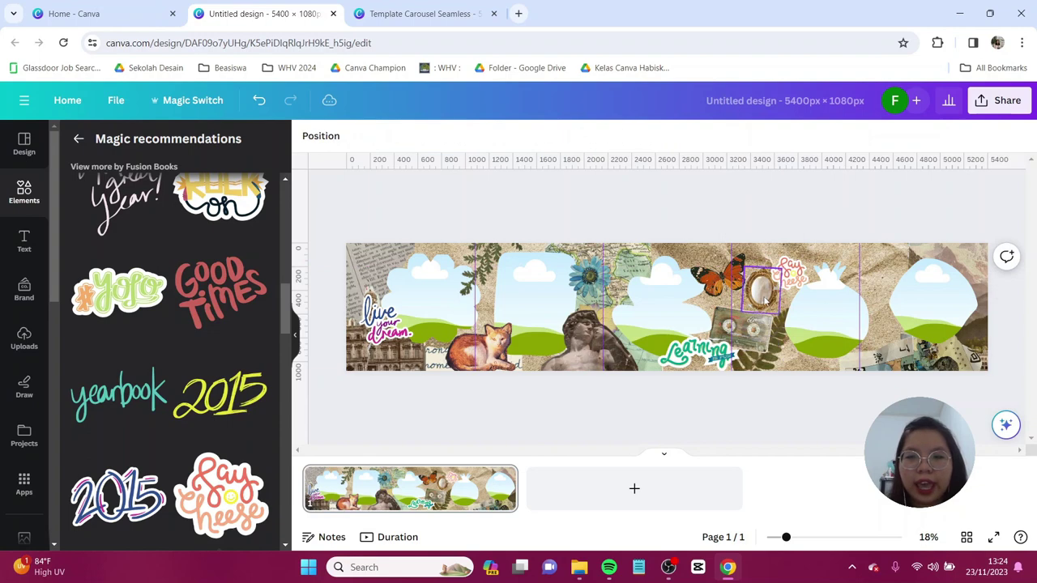
left_click(760, 290)
left_click(642, 208)
Insert the "reach for the stars" lettering sticker on the fifth slide, overlapping the upper left edge of the kite-shaped frame
scroll(190, 405, "down", 5)
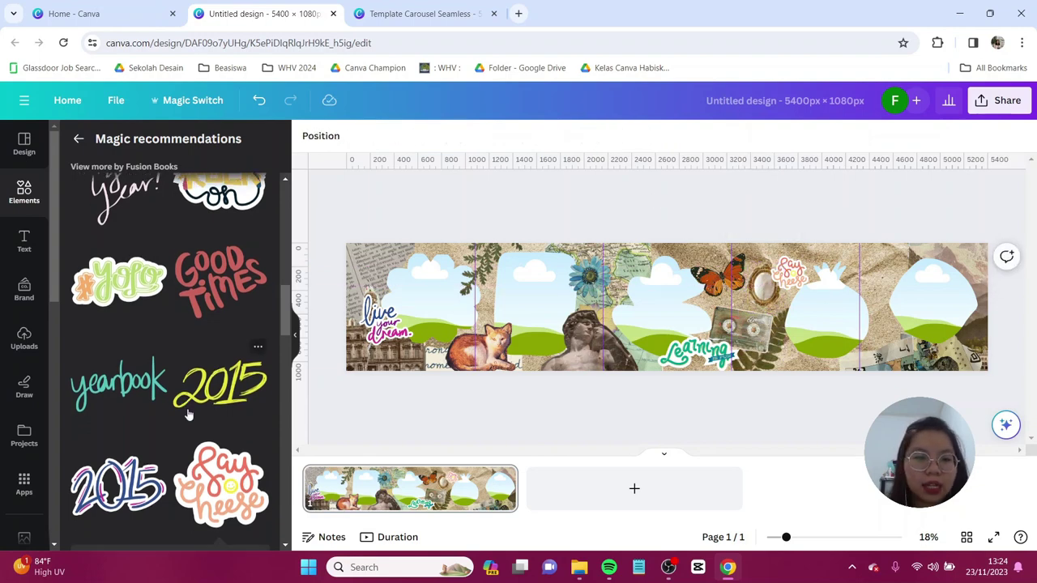
scroll(193, 412, "down", 3)
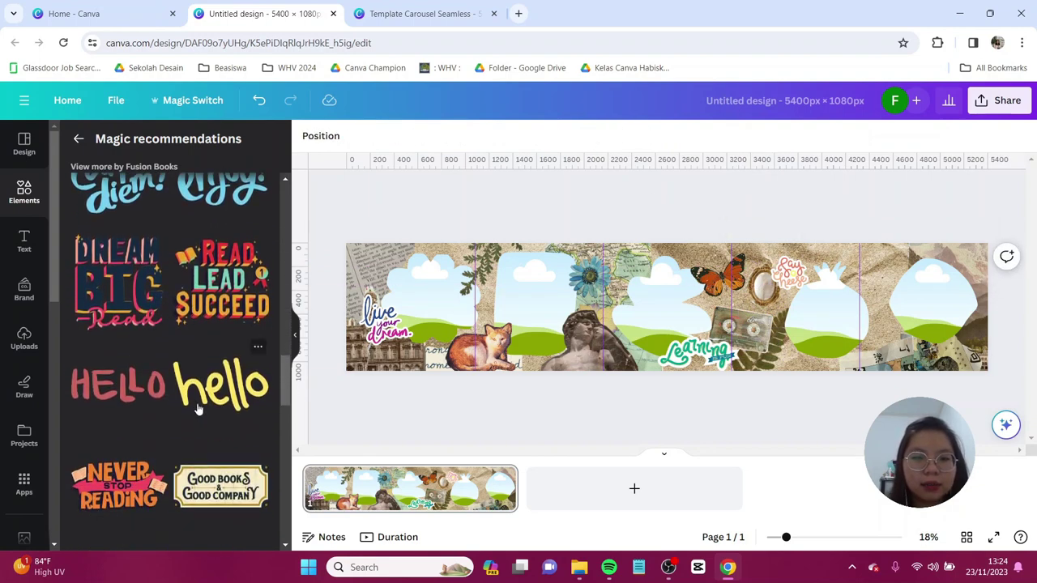
left_click(223, 231)
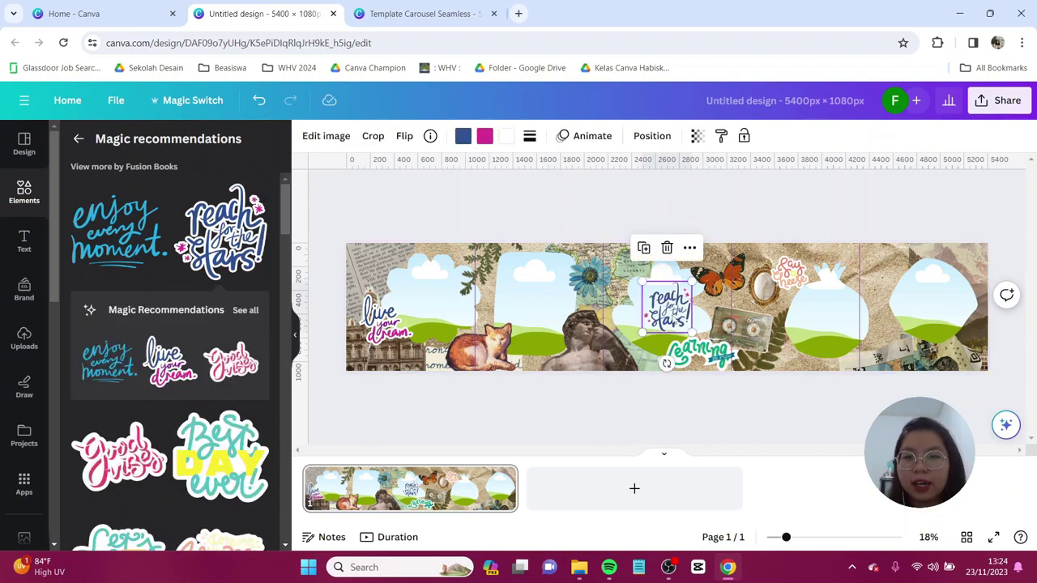
left_click_drag(668, 304, 887, 282)
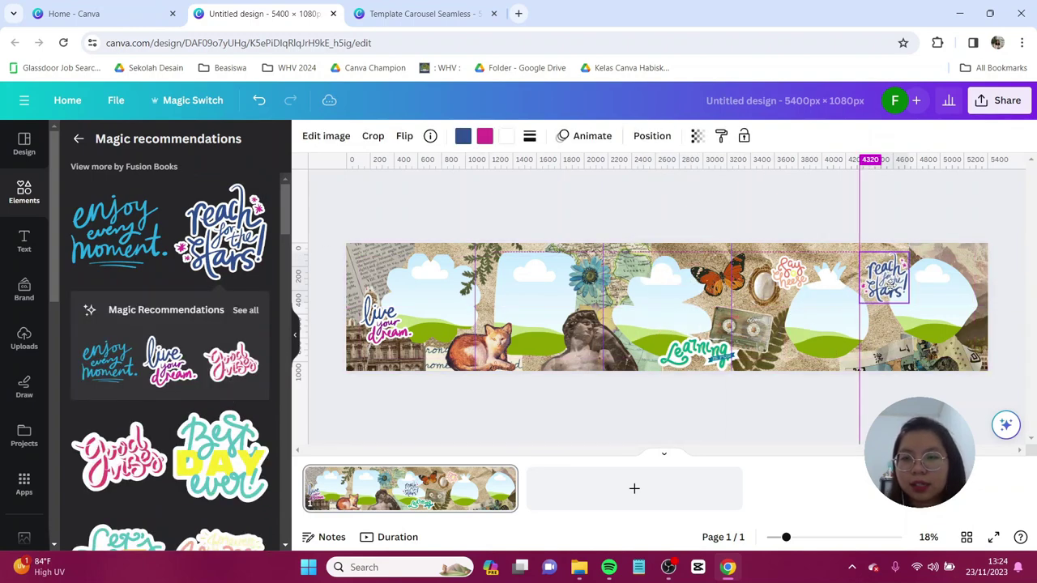
left_click(947, 200)
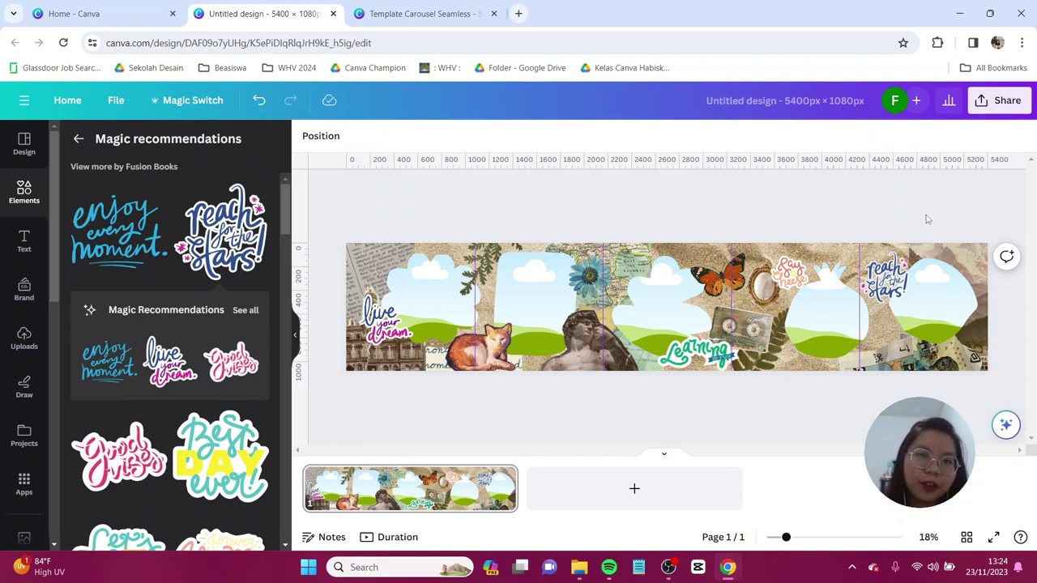
Look through the uploaded images for photos that could fill the frames
left_click(27, 338)
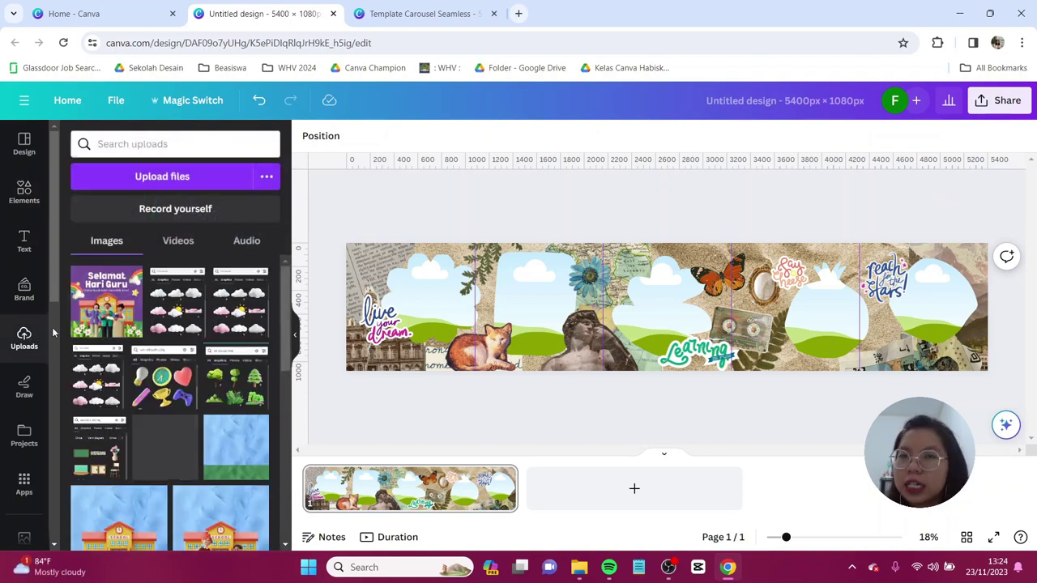
scroll(222, 370, "down", 5)
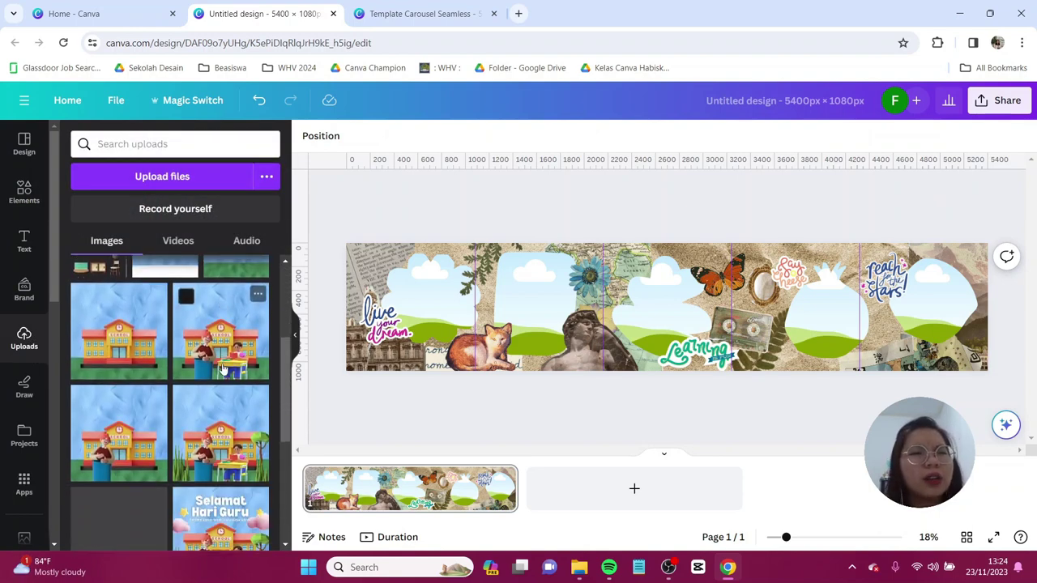
scroll(223, 369, "down", 2)
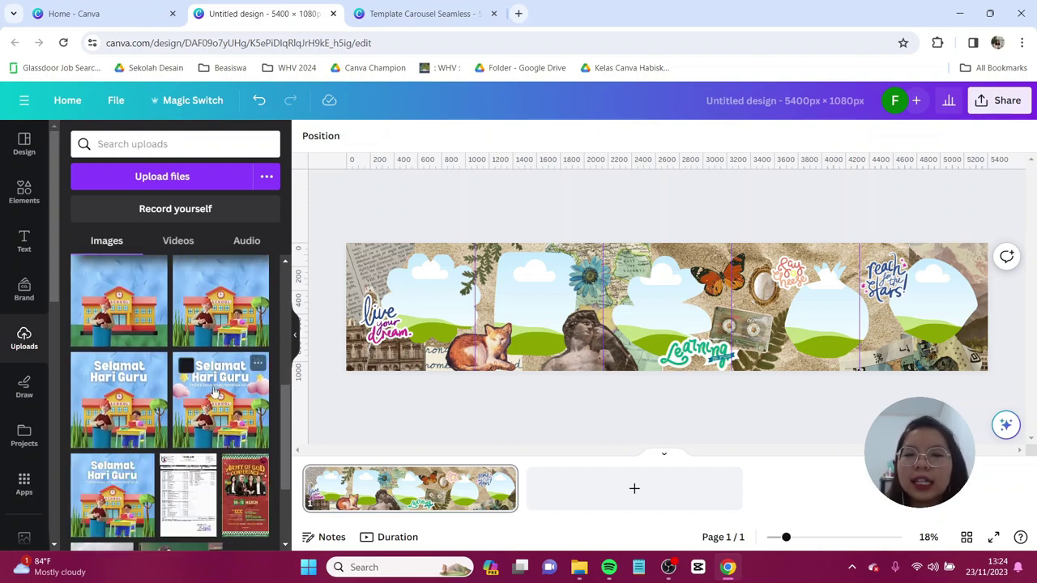
left_click_drag(217, 390, 442, 311)
left_click_drag(250, 409, 246, 391)
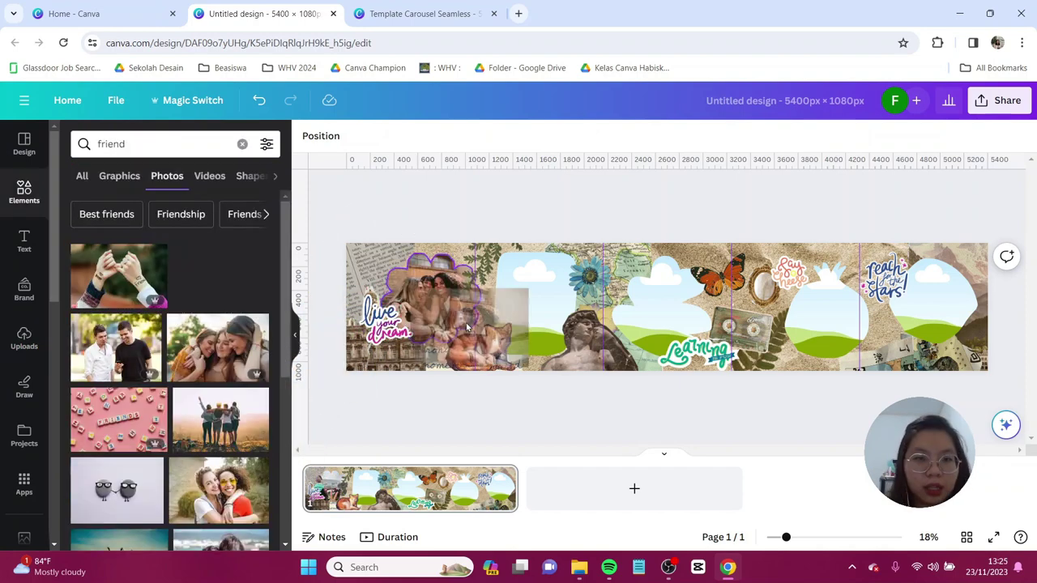
Fill the first three frames with "friend" photos: three laughing women, two men in white and black shirts, and two hugging women
left_click_drag(467, 327, 414, 312)
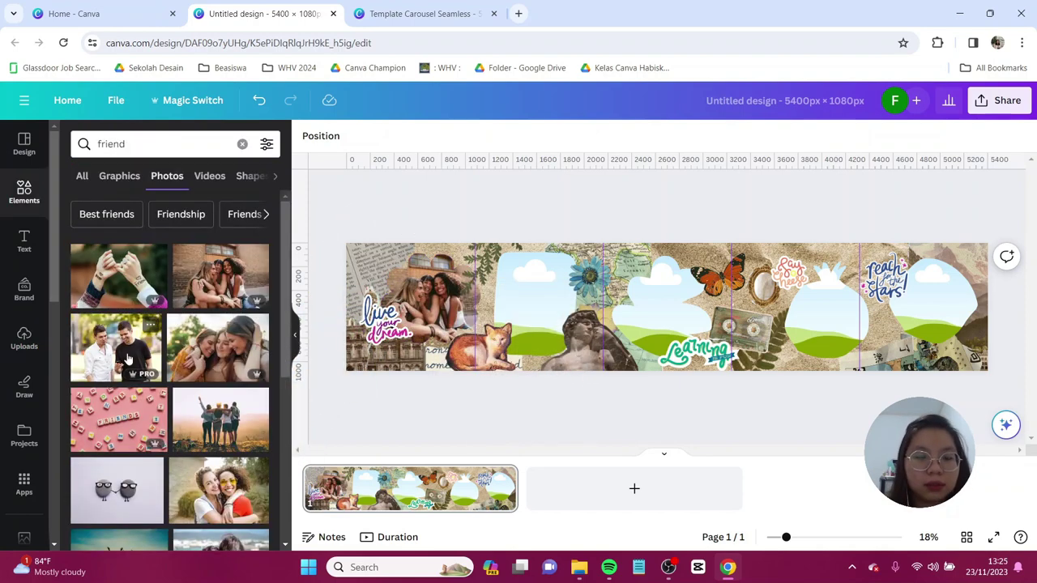
left_click_drag(116, 347, 530, 308)
scroll(170, 365, "down", 2)
left_click_drag(219, 357, 665, 308)
Fill the fourth slide's frame with the sunset silhouette photo and the fifth slide's frame with the two laughing long-haired women
scroll(170, 364, "down", 3)
left_click_drag(363, 438, 826, 311)
scroll(170, 364, "down", 3)
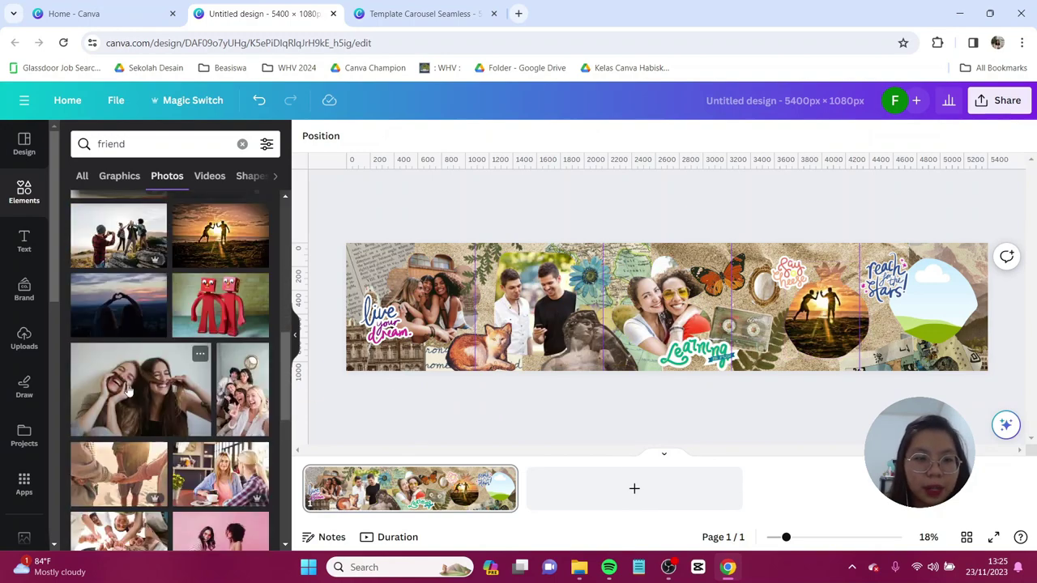
left_click_drag(140, 389, 932, 300)
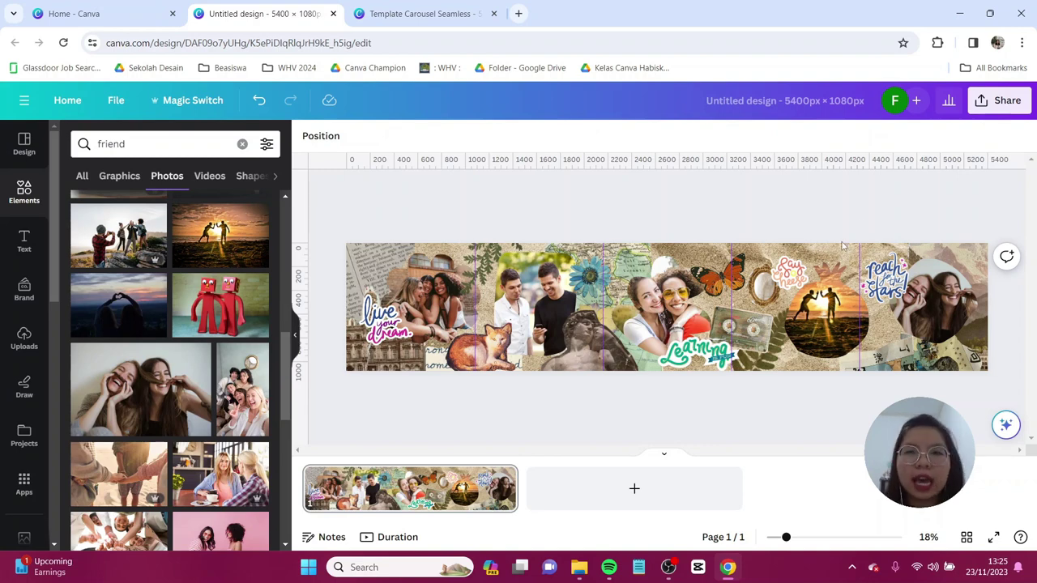
Download the finished design as a PNG at 5,400 × 1,080 px
left_click(993, 97)
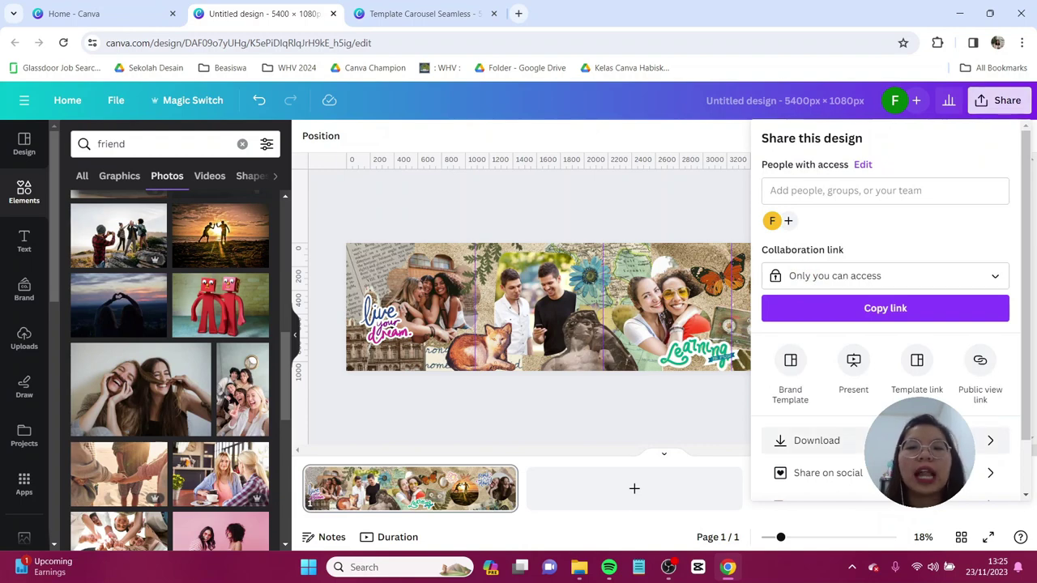
left_click(816, 440)
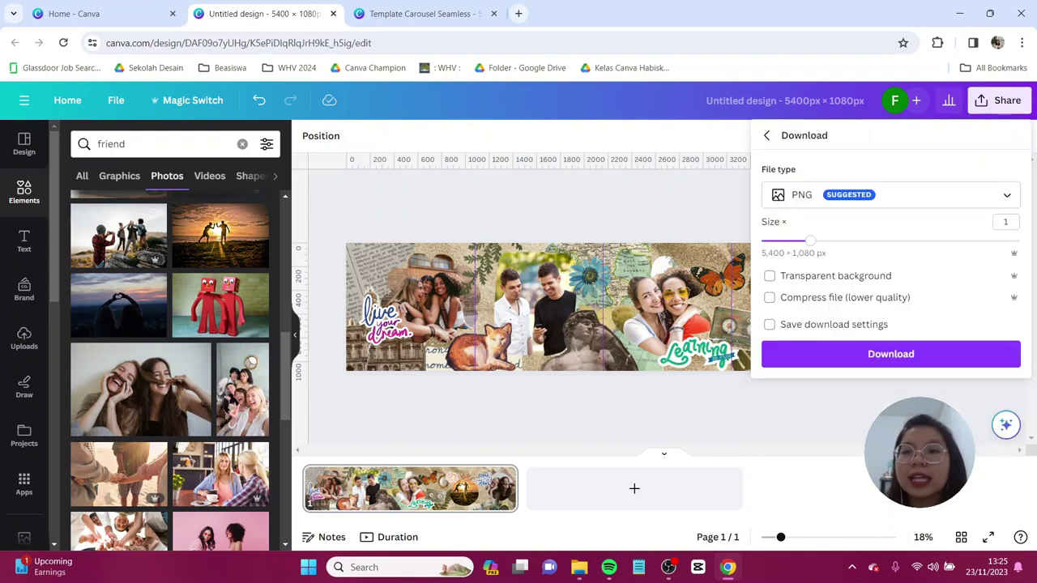
left_click(913, 356)
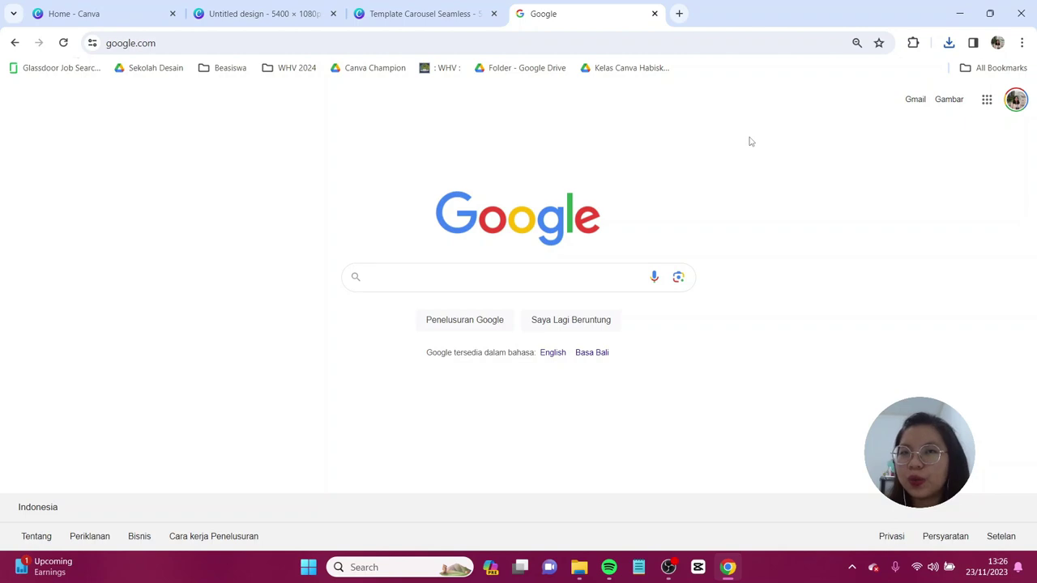
Search Google for "pinetools split image" and open PineTools' Split image online page
type("pi")
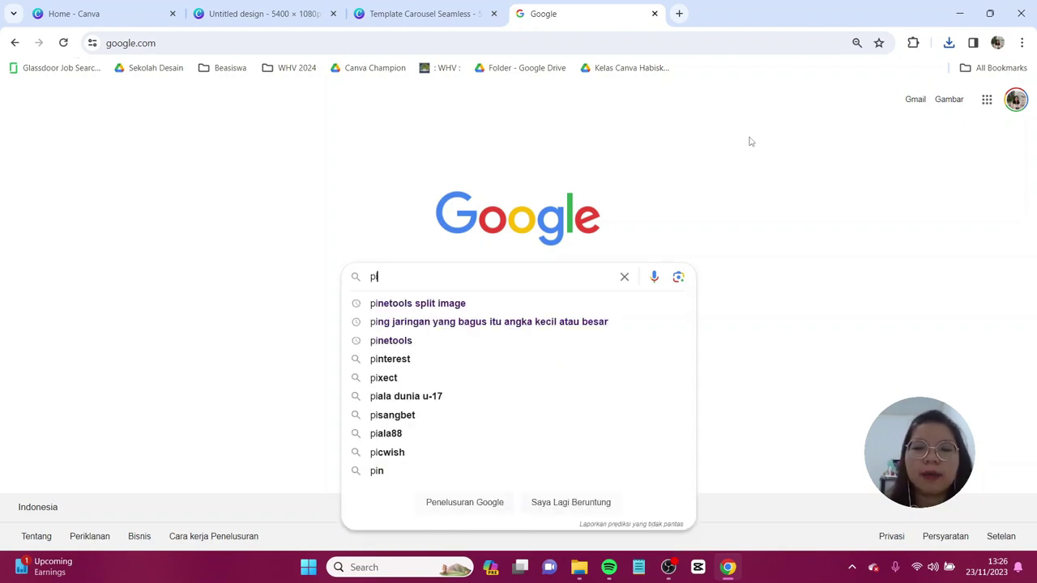
type("netools split image")
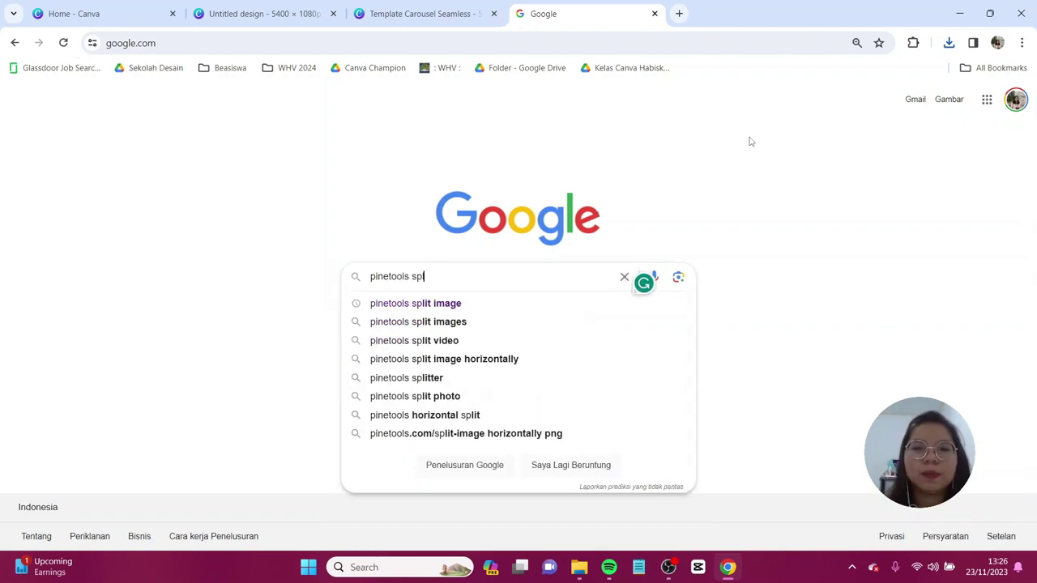
key("Return")
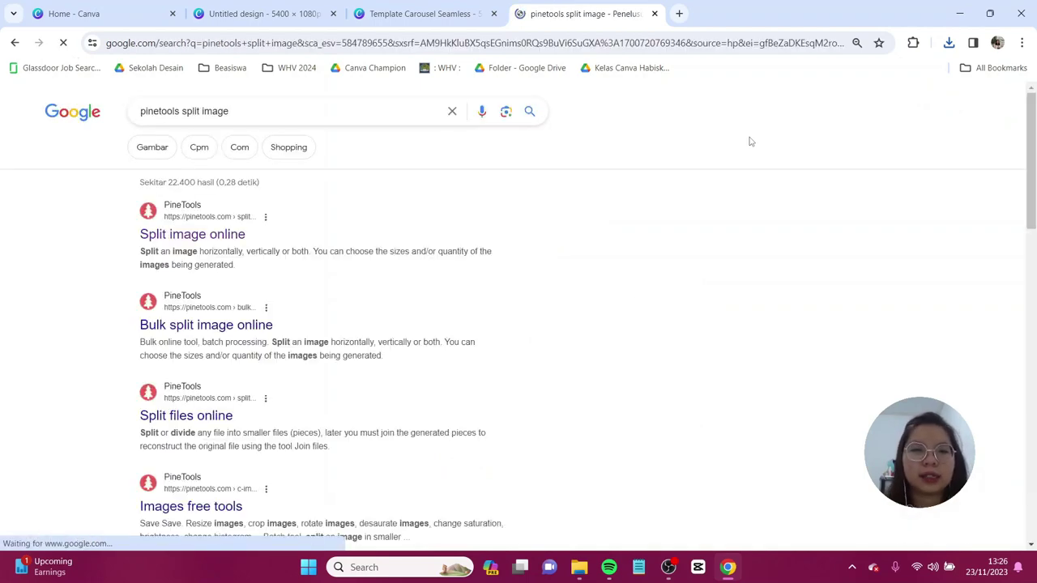
left_click(185, 235)
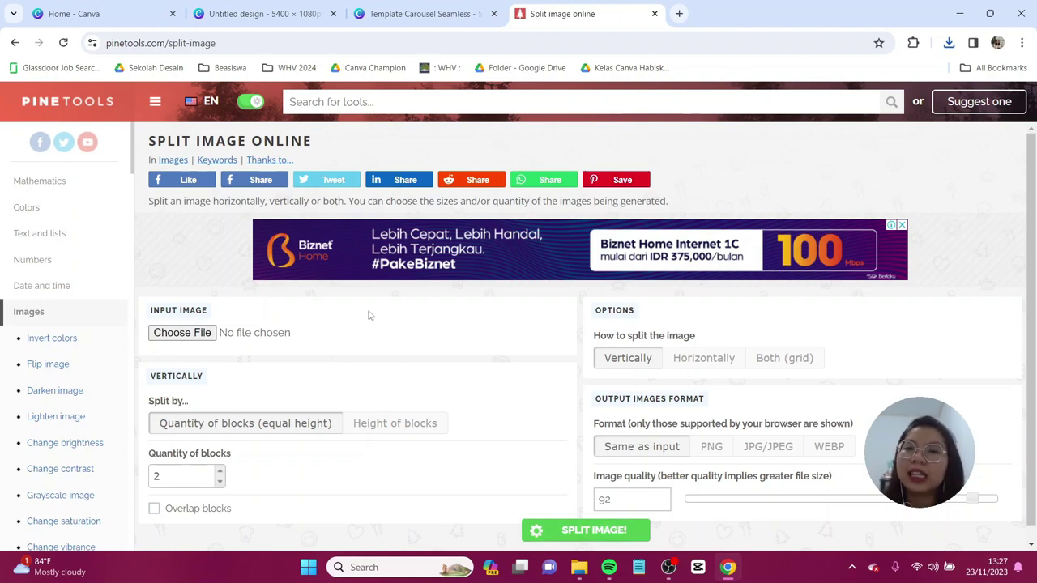
Load the PNG "Untitled design (21)" from the Downloads folder as the image to split
left_click(198, 334)
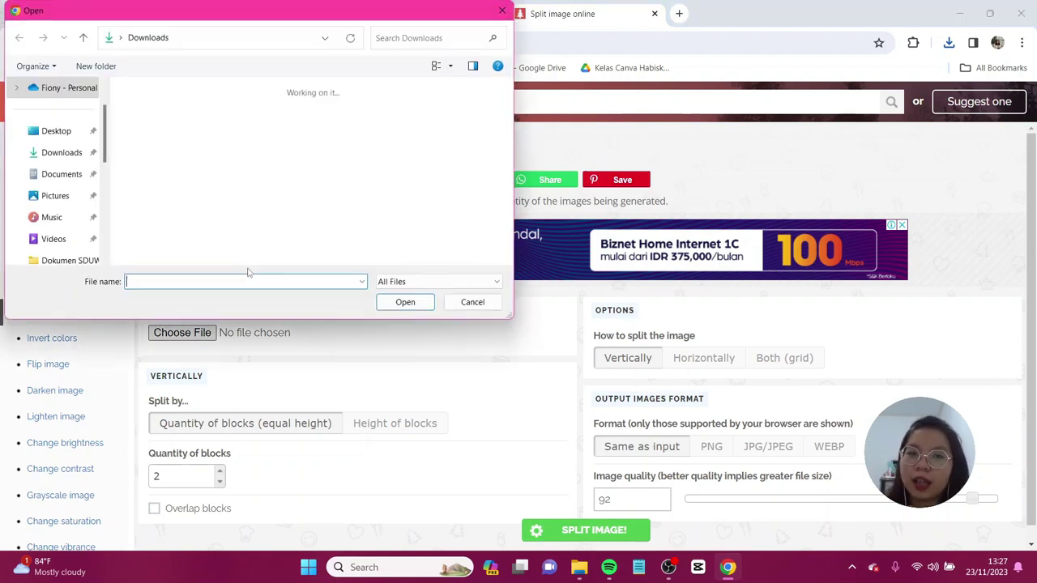
left_click(171, 119)
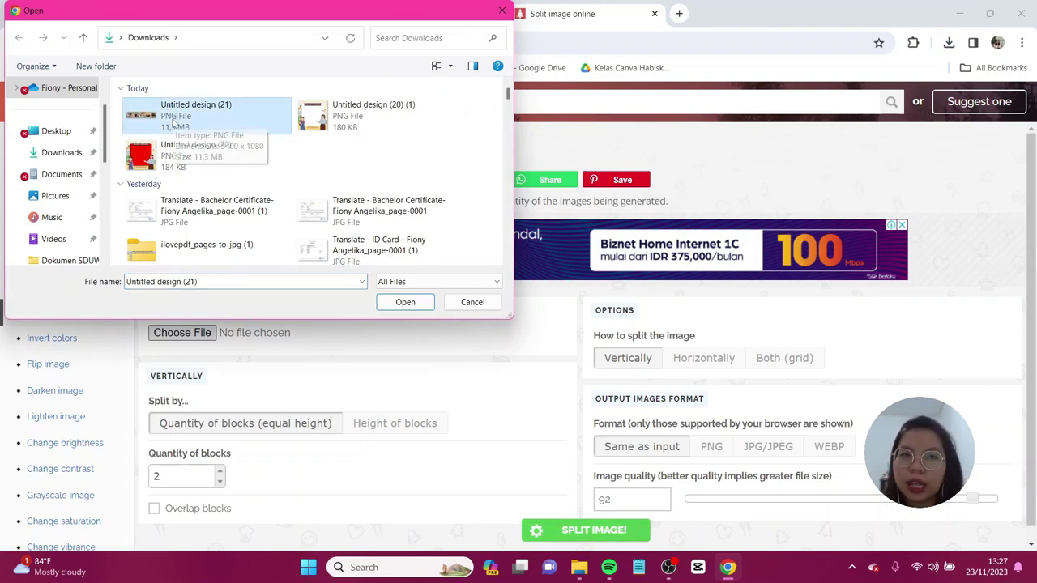
double_click(173, 122)
Split the image horizontally into 5 blocks of equal width, using the same output format as the input
scroll(884, 239, "down", 2)
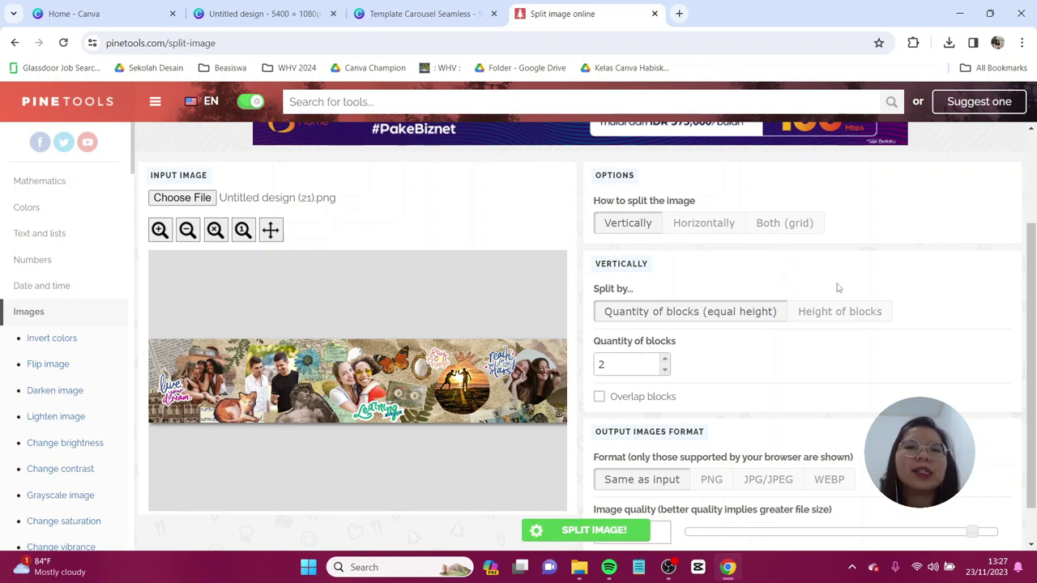
left_click(725, 227)
scroll(571, 333, "down", 2)
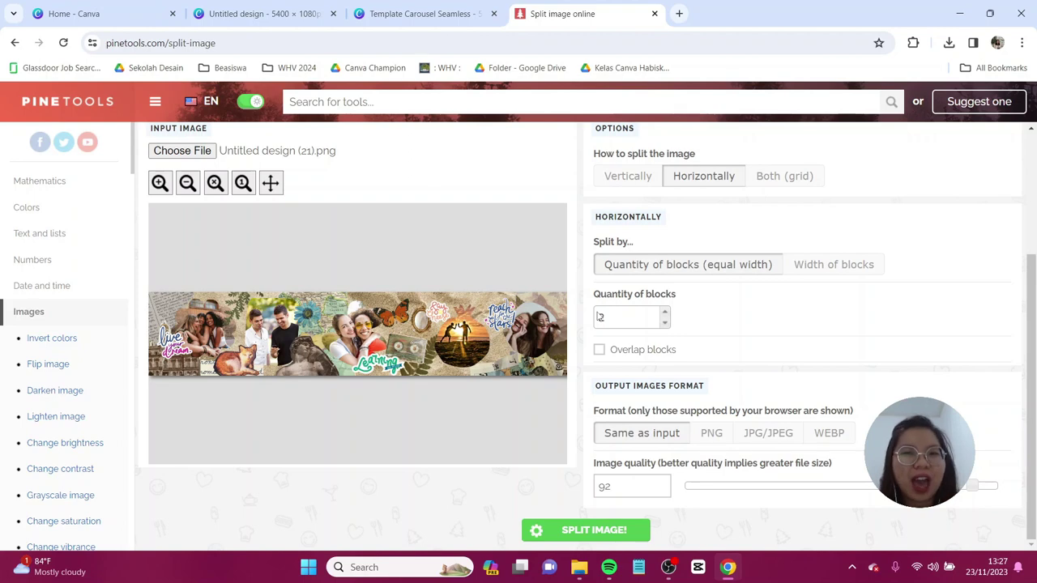
key("Up")
key("Up")
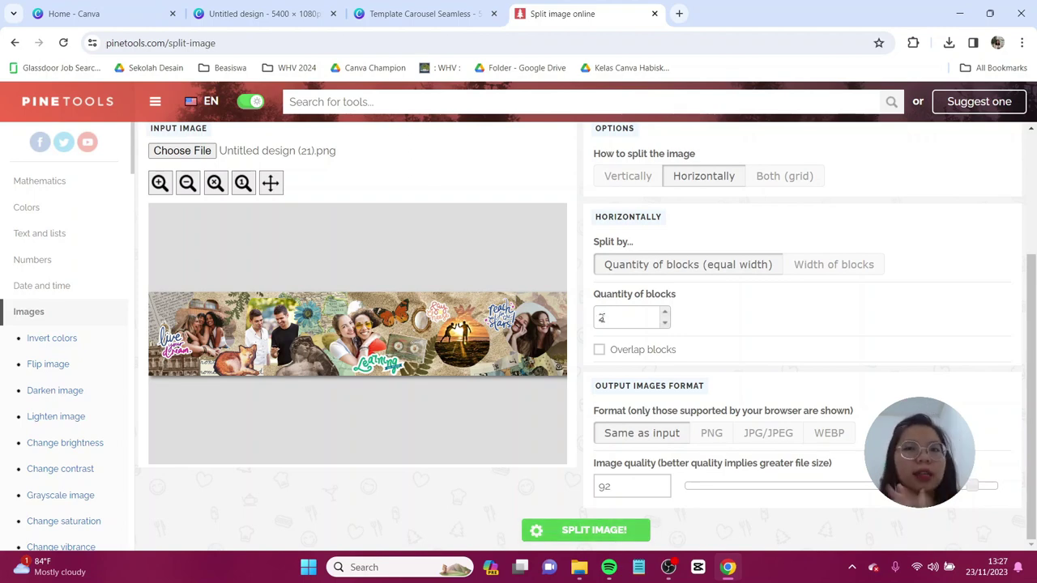
left_click(665, 313)
left_click(665, 313)
left_click(666, 314)
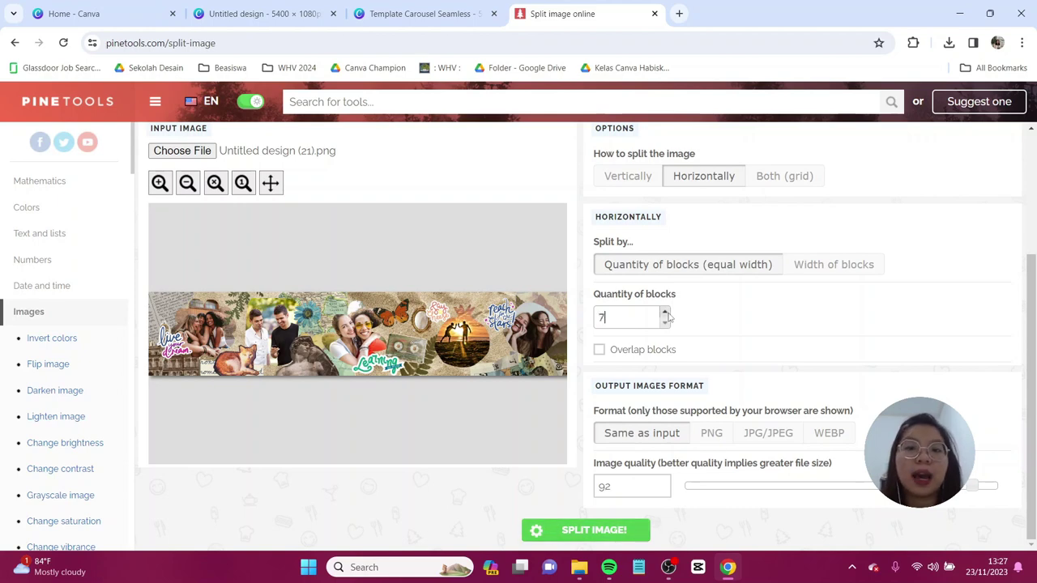
key("BackSpace")
type("5")
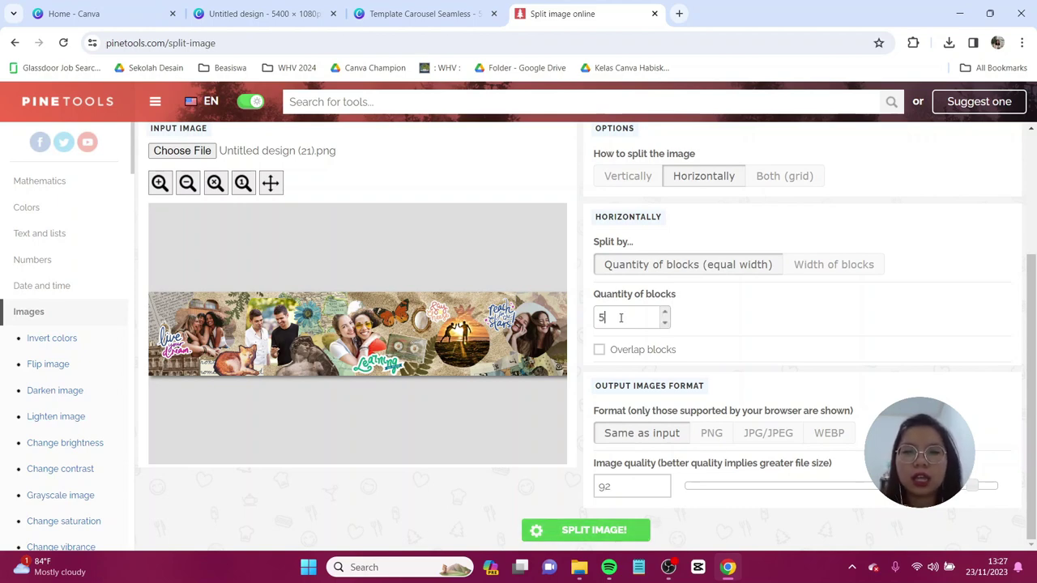
key("ctrl+a")
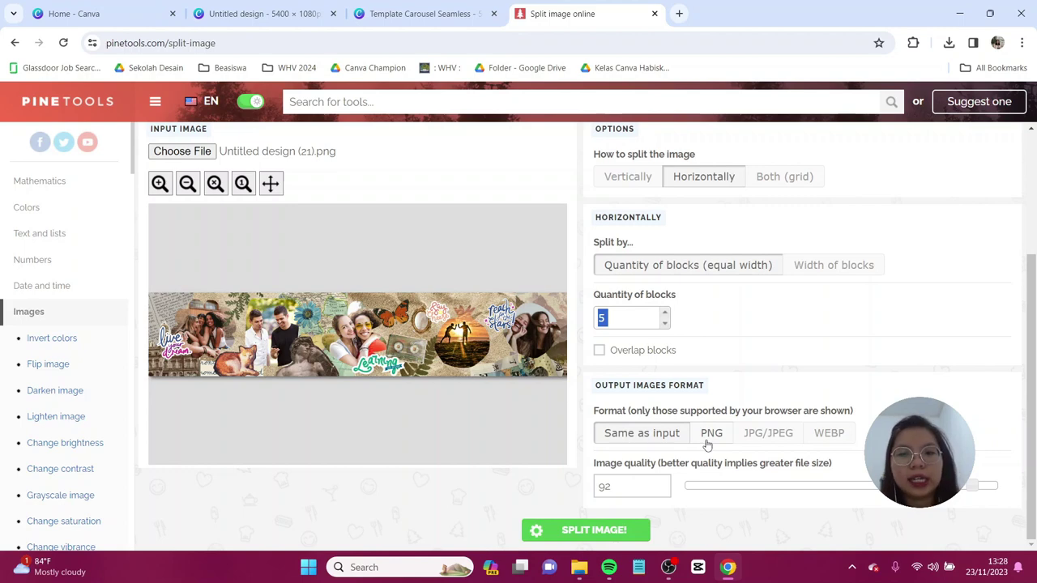
left_click(617, 531)
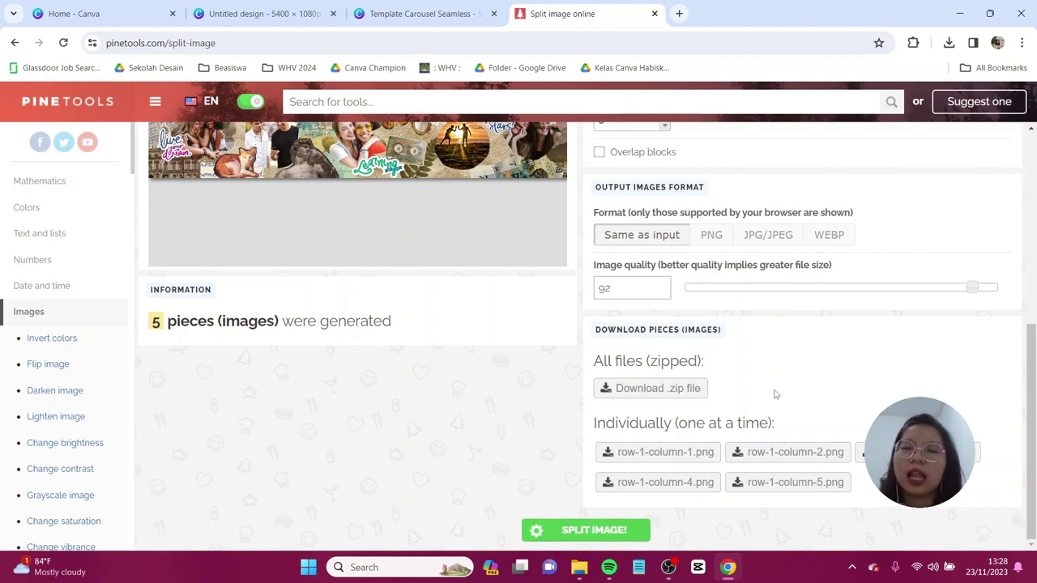
Download the first piece, row-1-column-1.png, and open the downloaded file to check it
left_click(686, 459)
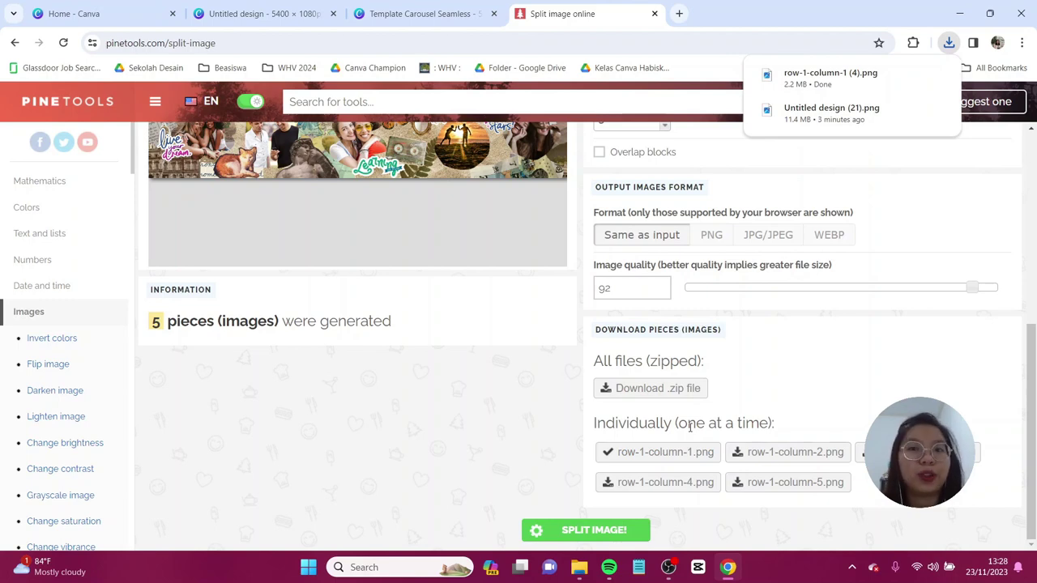
left_click(805, 81)
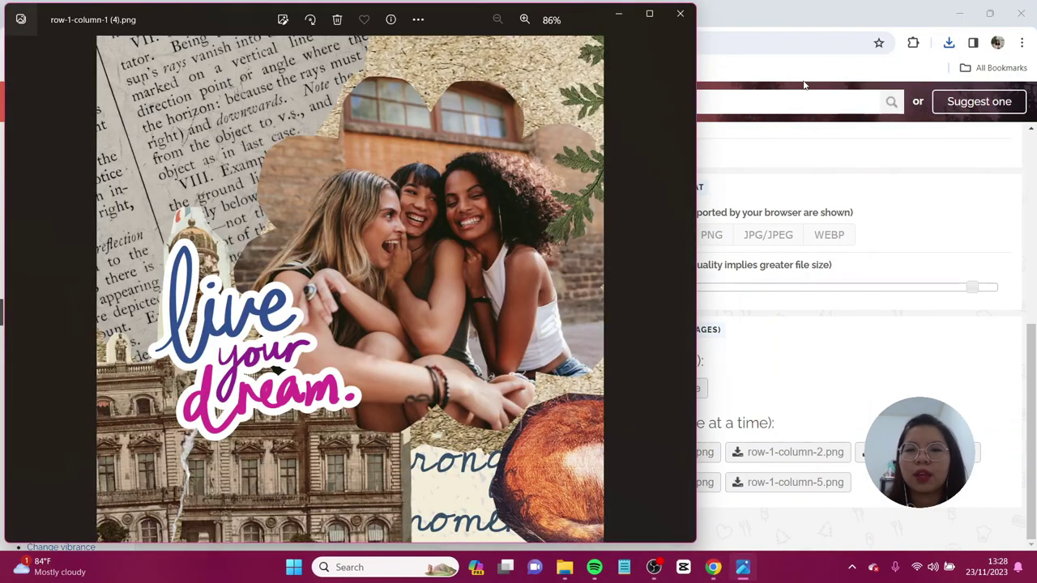